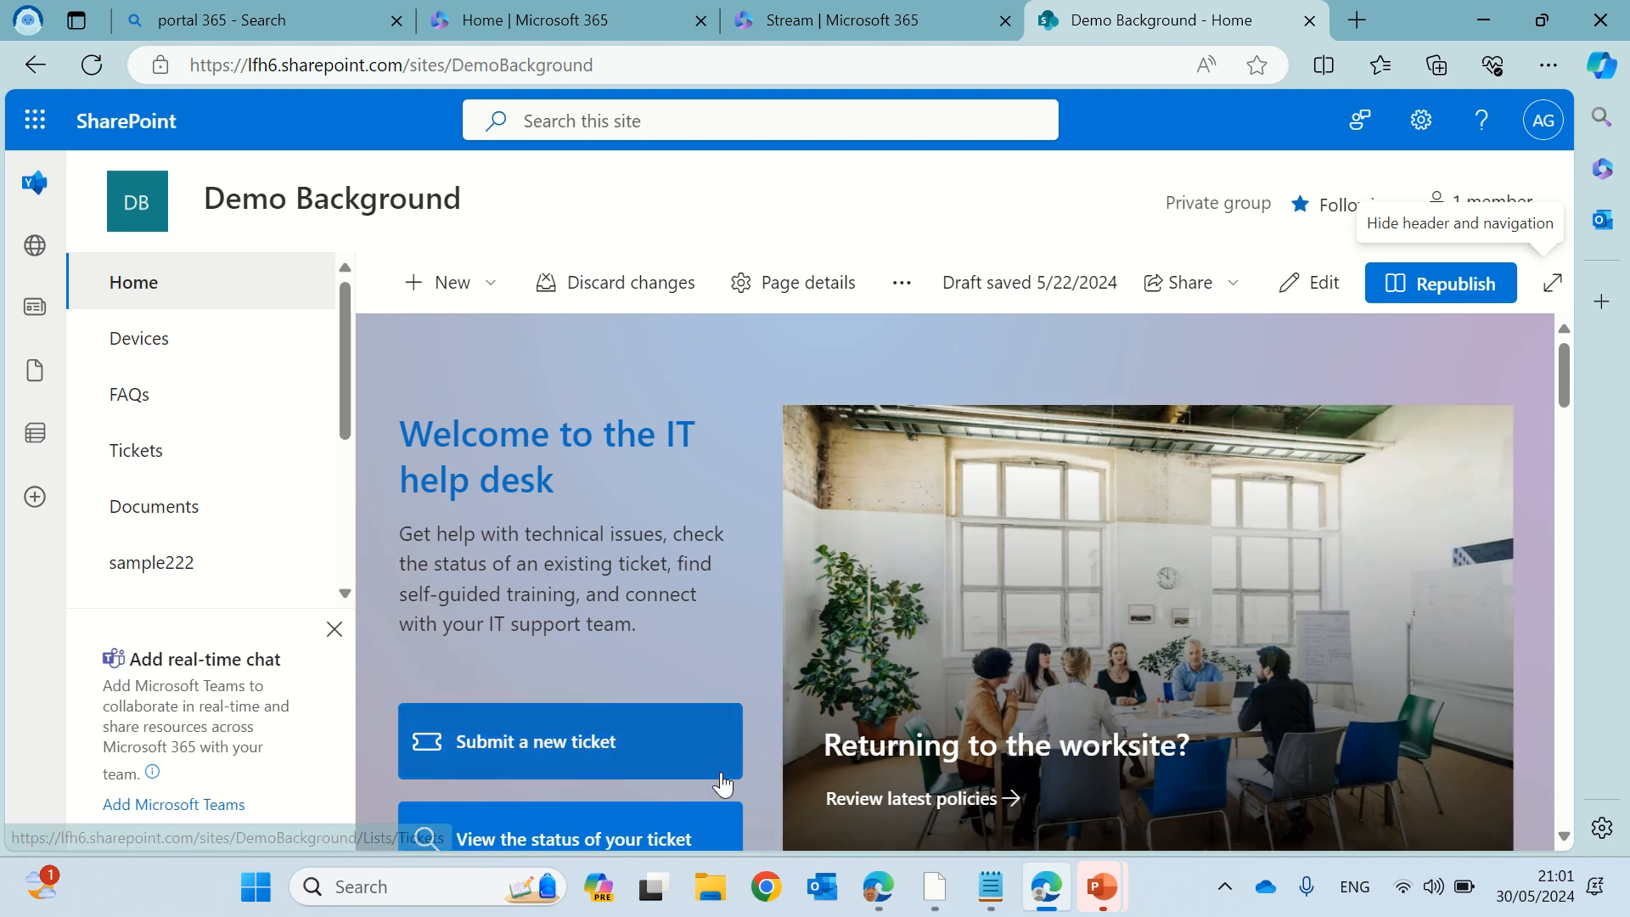
# Open the Clipchamp-made video from the site's Documents library and pause its playback
pyautogui.click(158, 533)
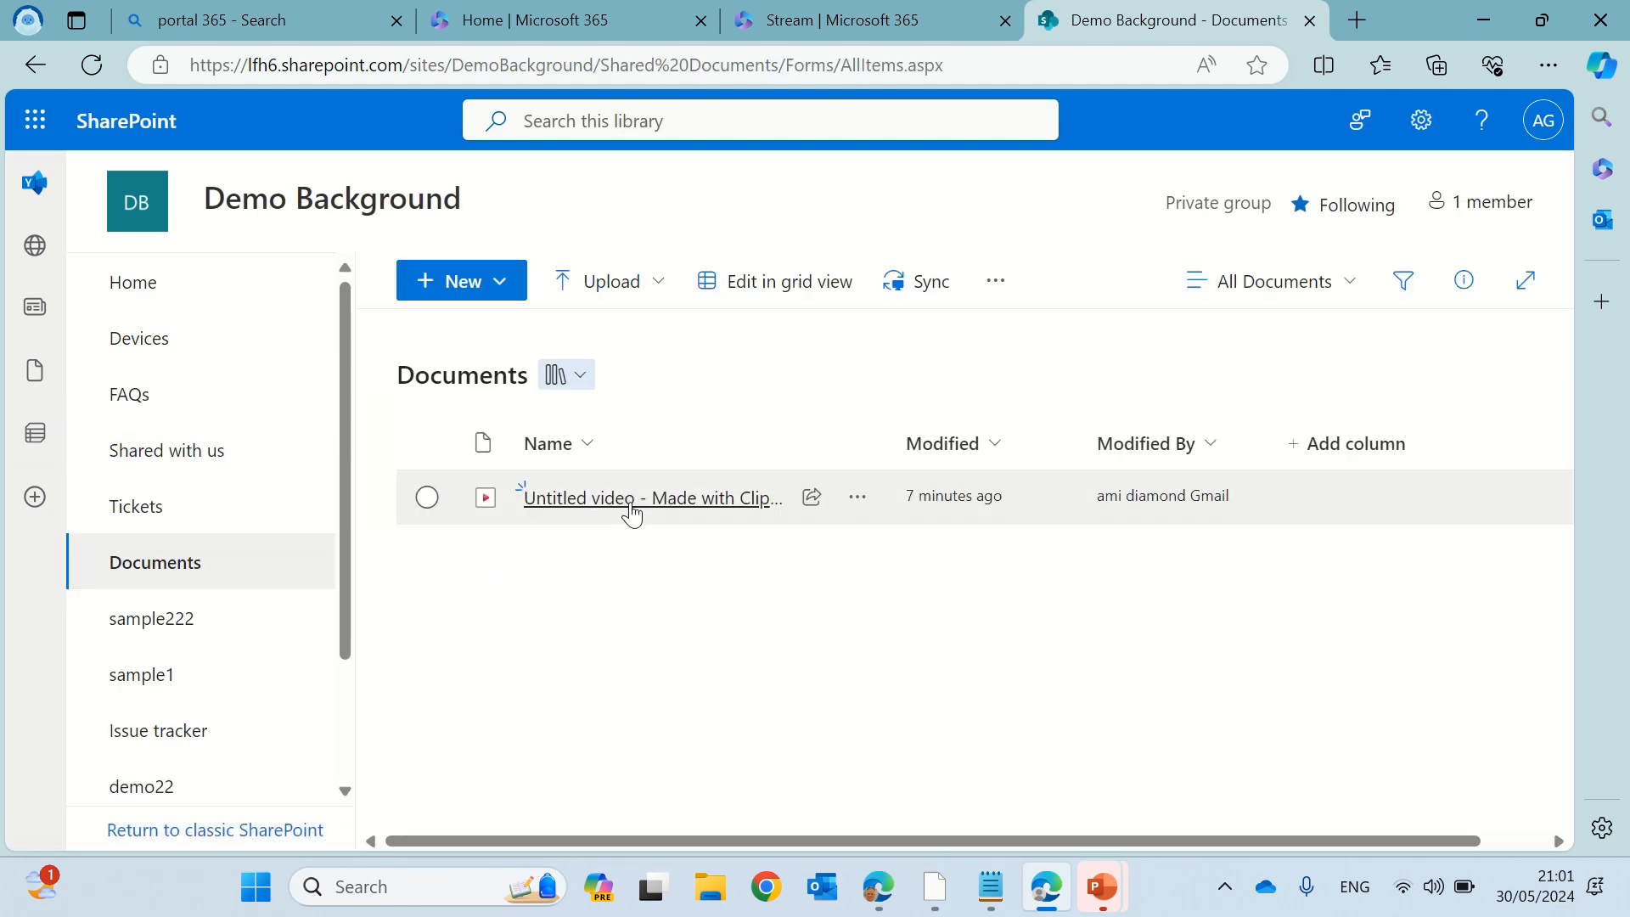
pyautogui.click(684, 511)
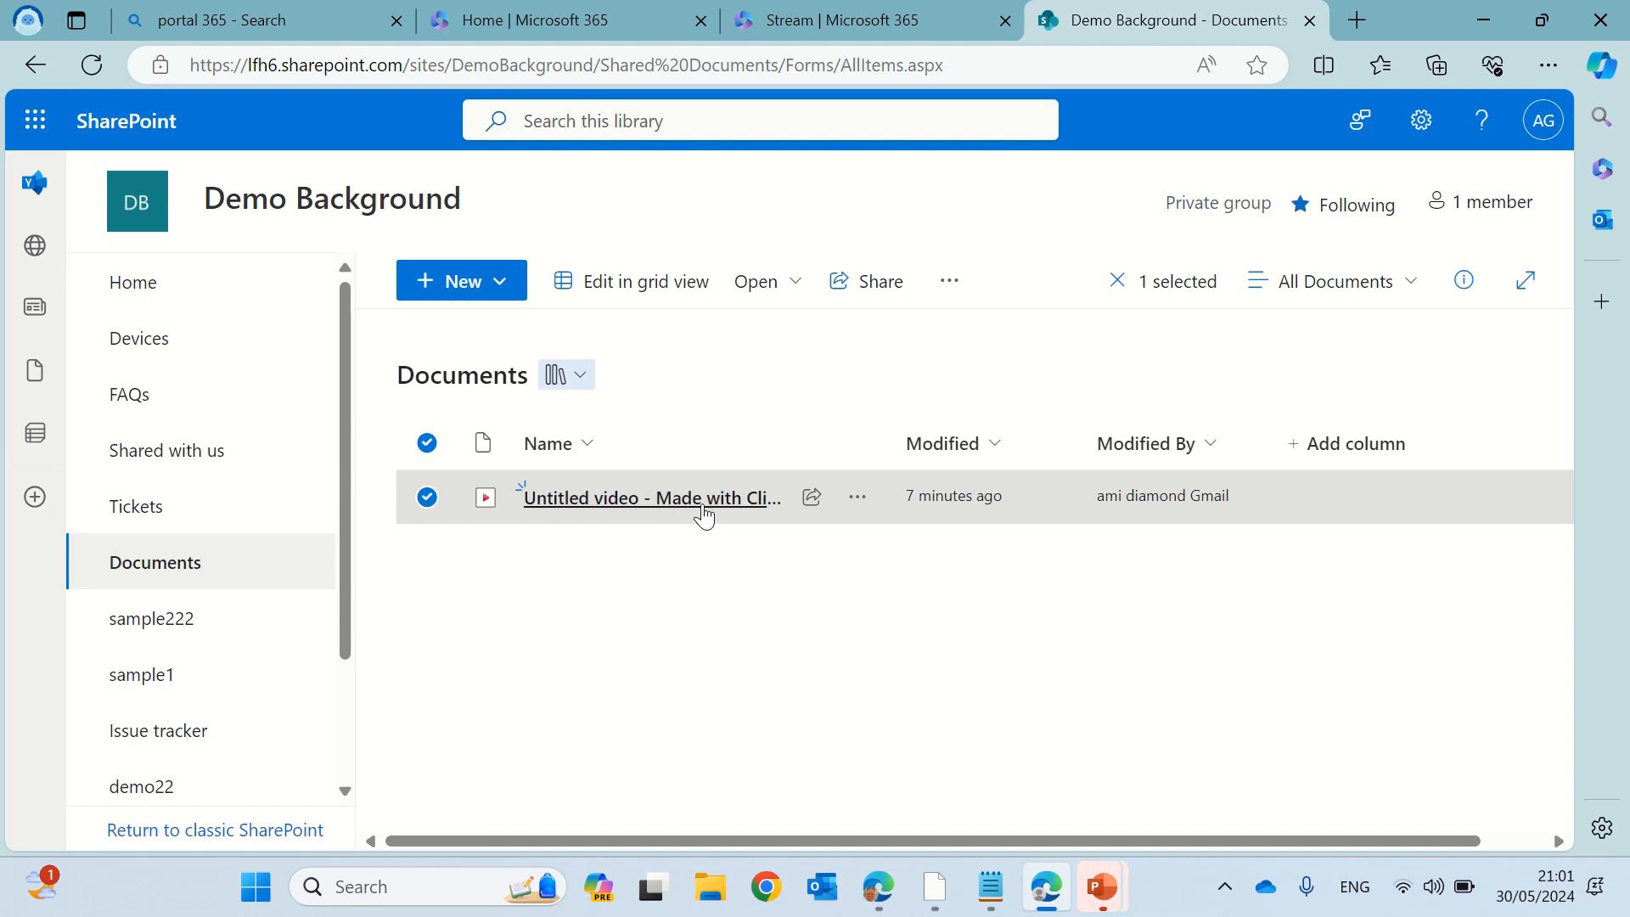
pyautogui.click(703, 503)
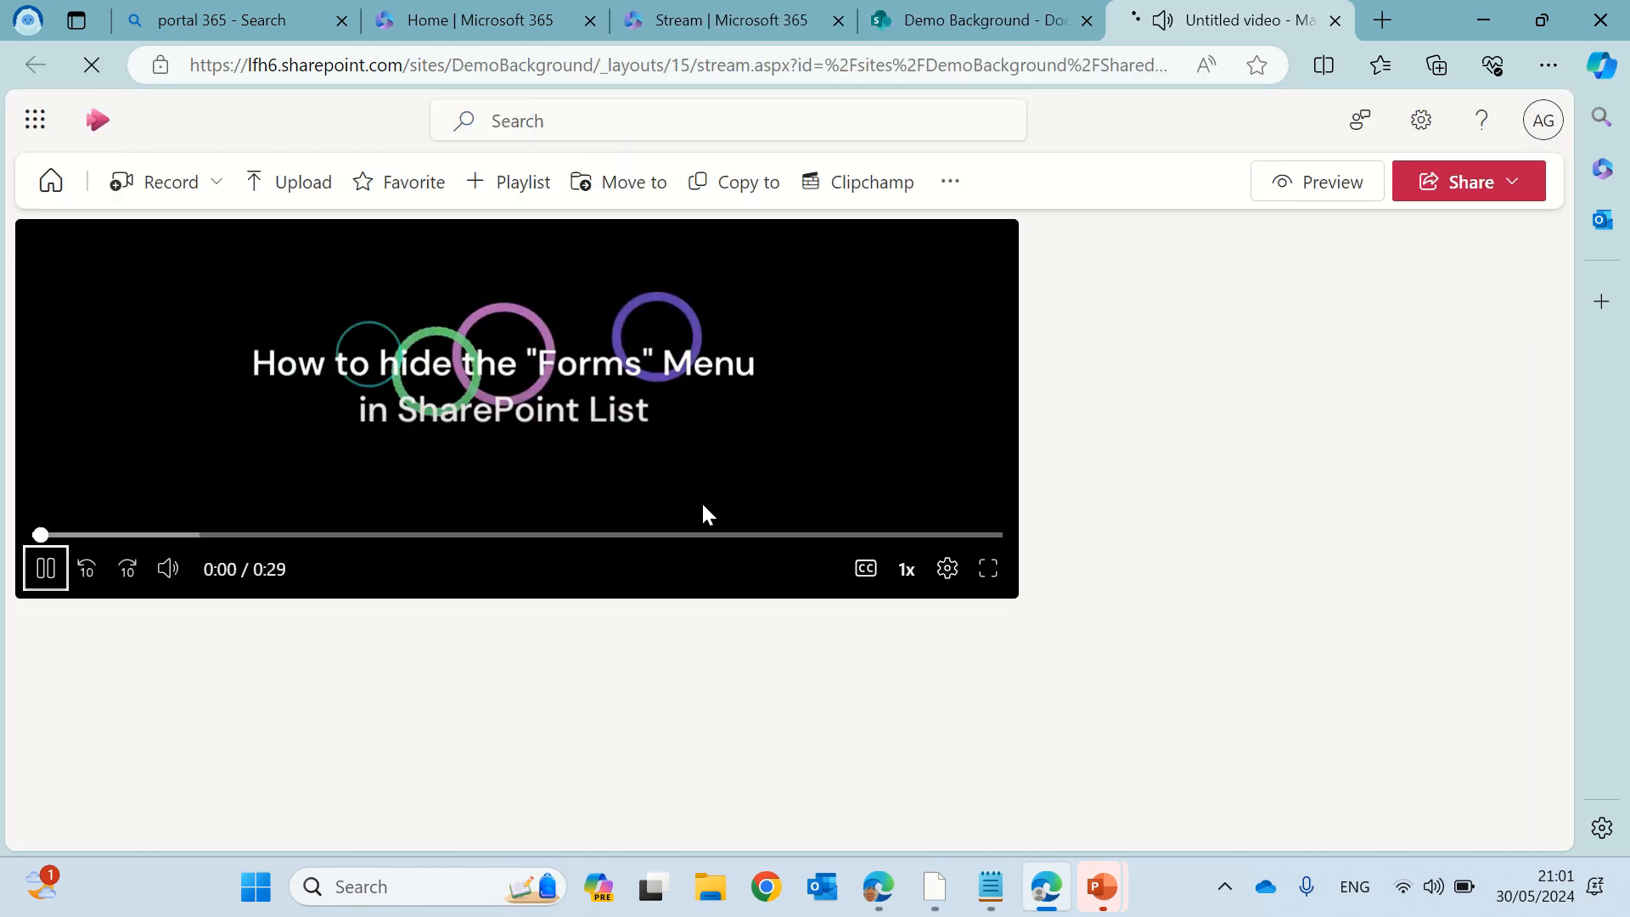
pyautogui.click(46, 569)
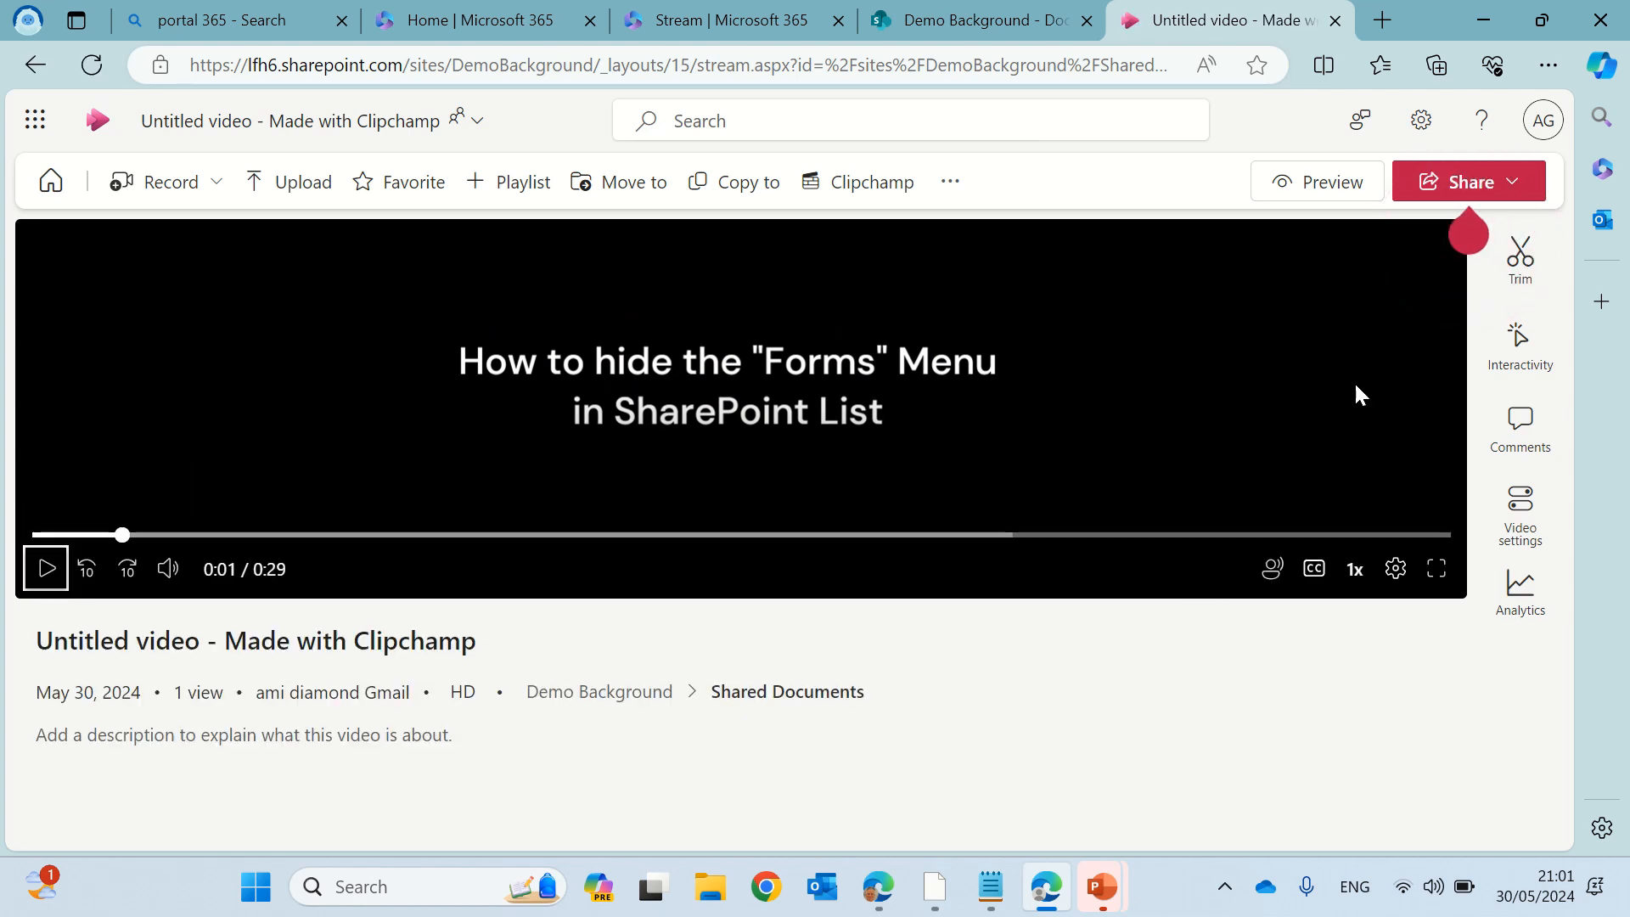
# Dismiss the sharing tip and start creating a video news post from this video
pyautogui.click(1473, 236)
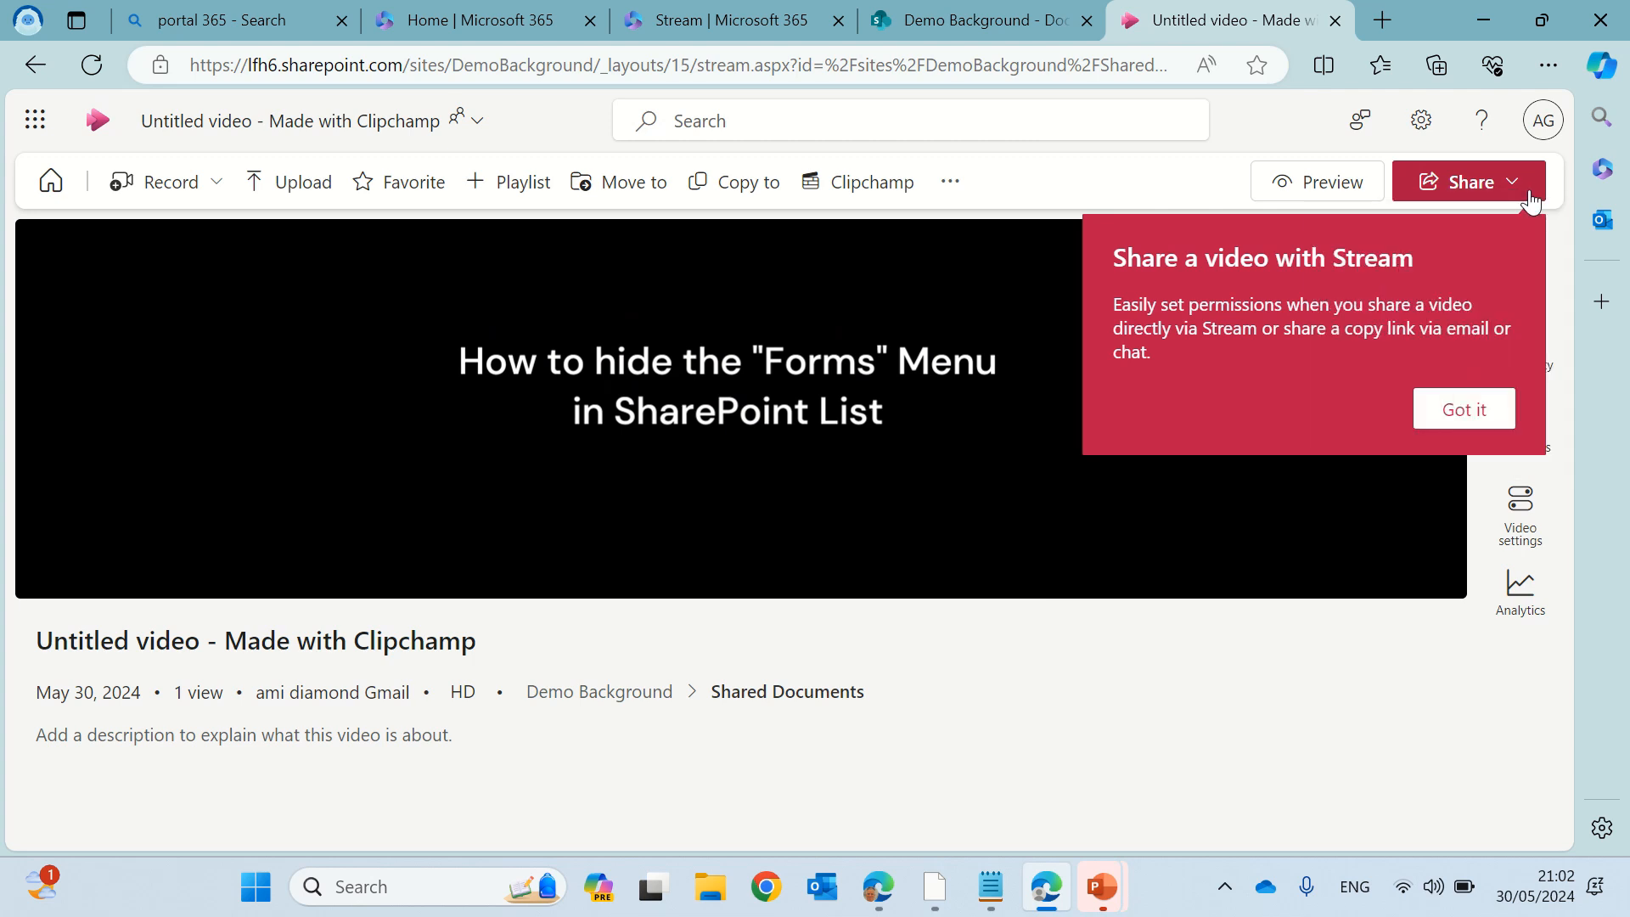
pyautogui.click(1471, 425)
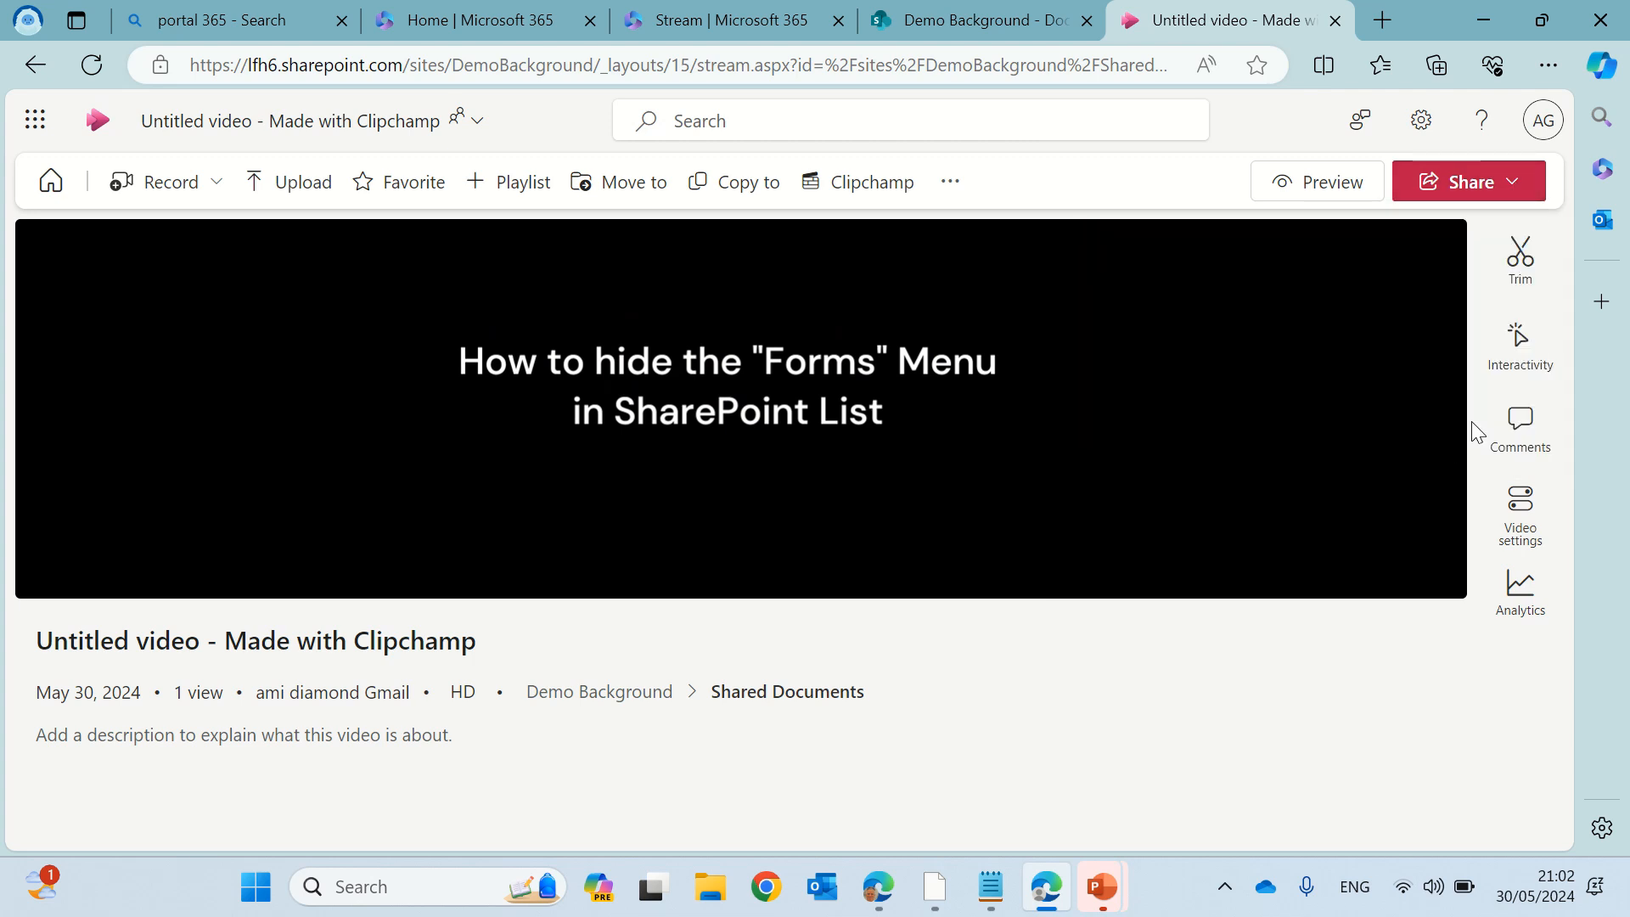
pyautogui.click(1507, 188)
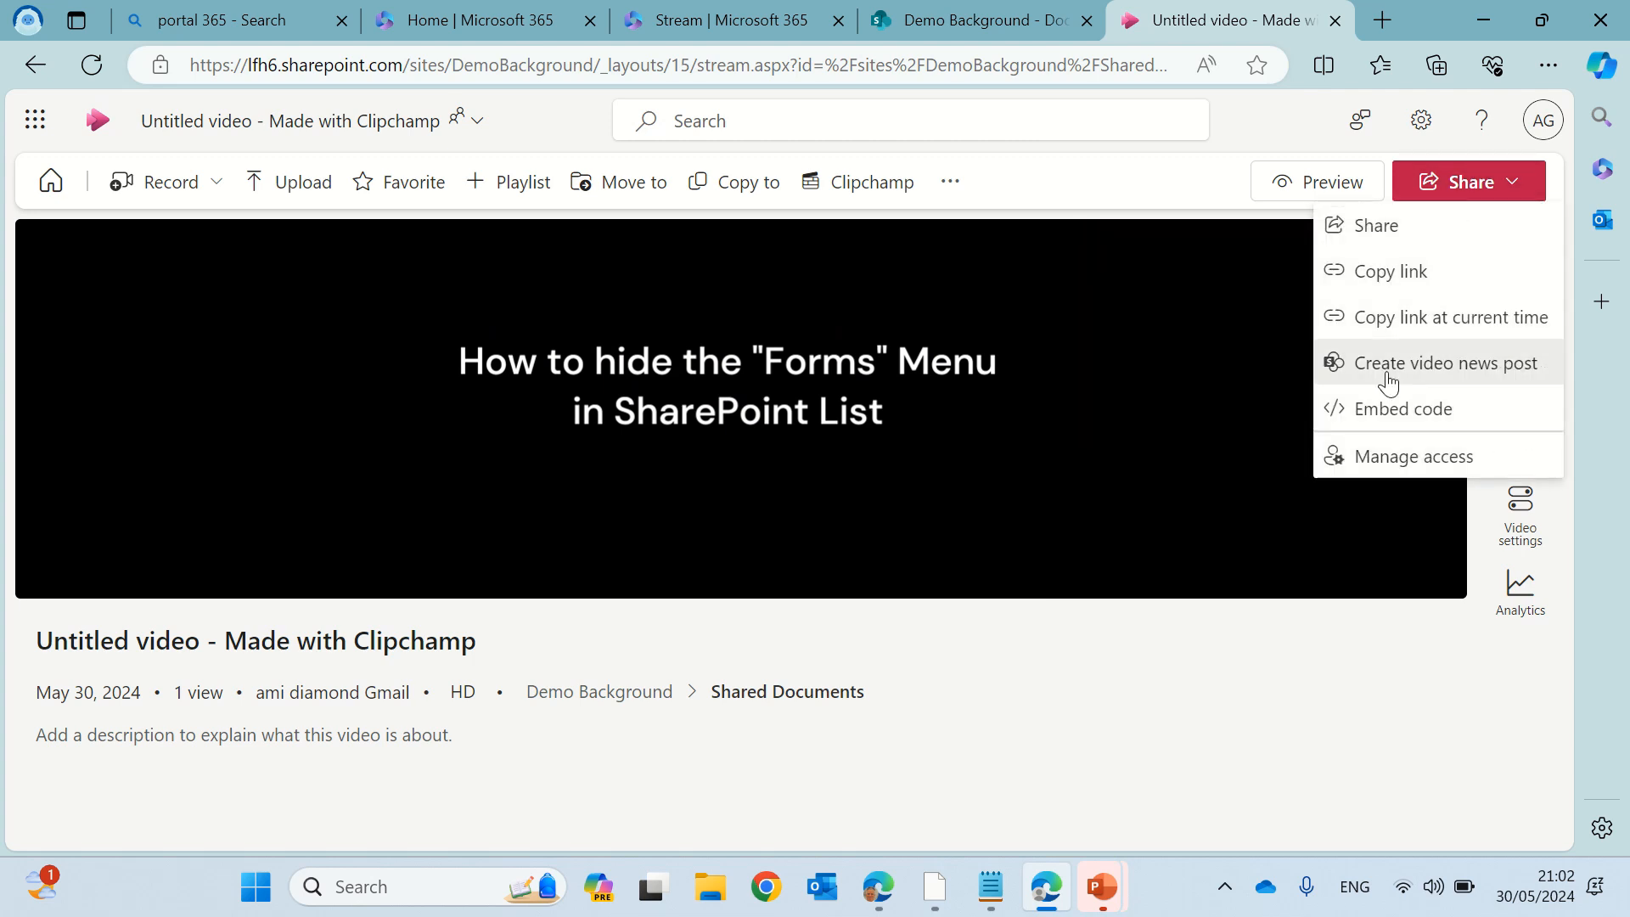
pyautogui.click(1449, 365)
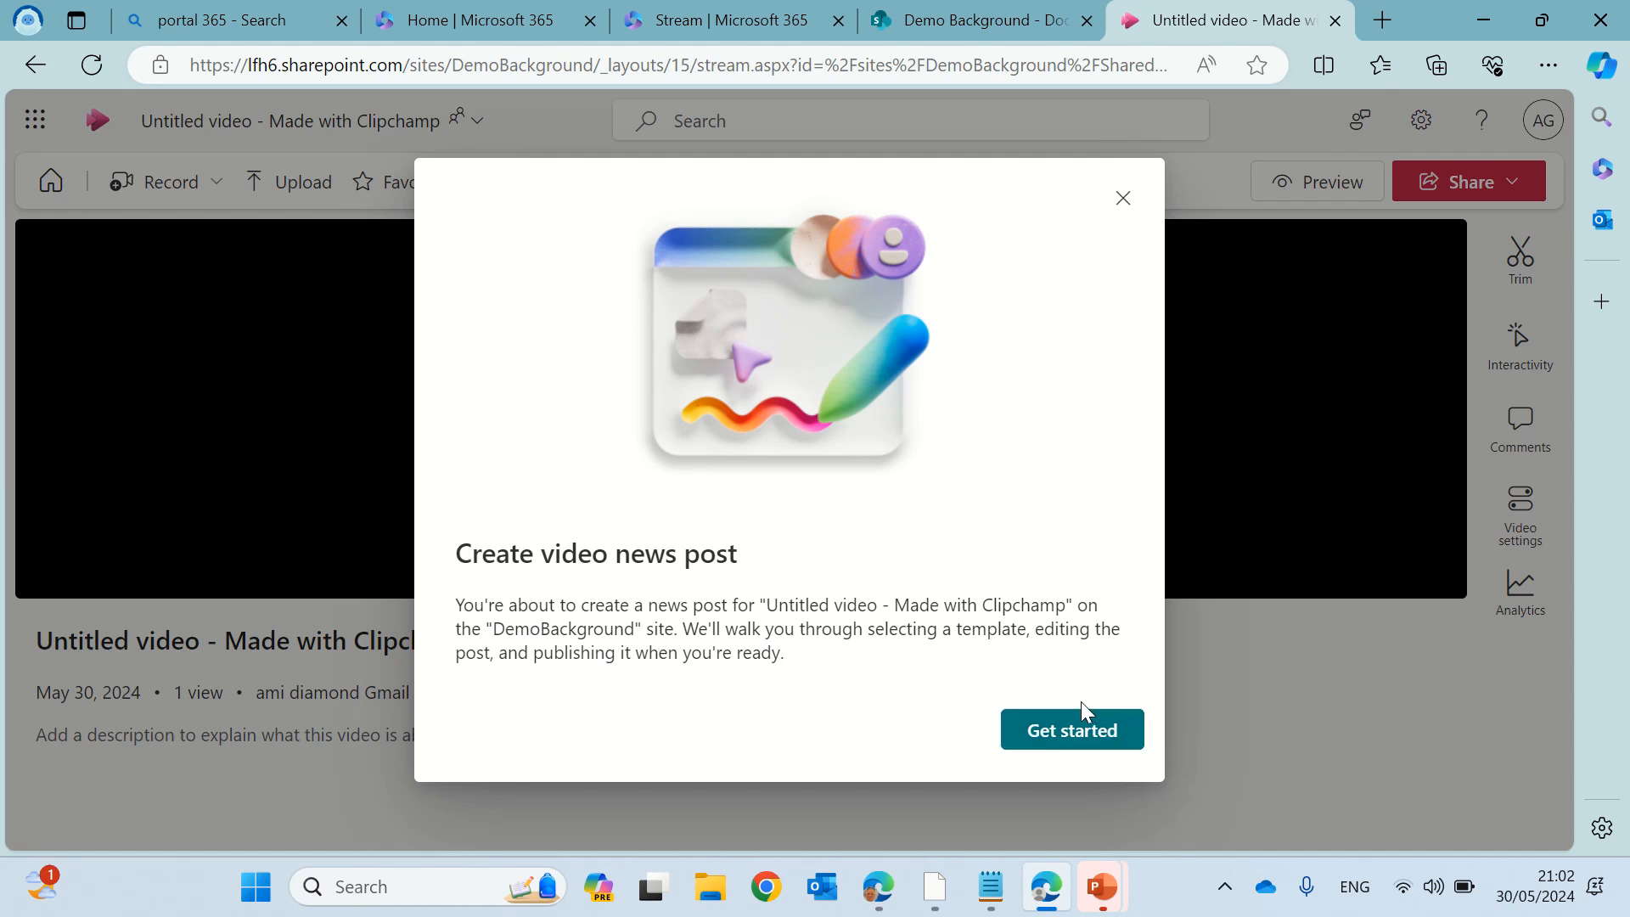
pyautogui.click(1067, 731)
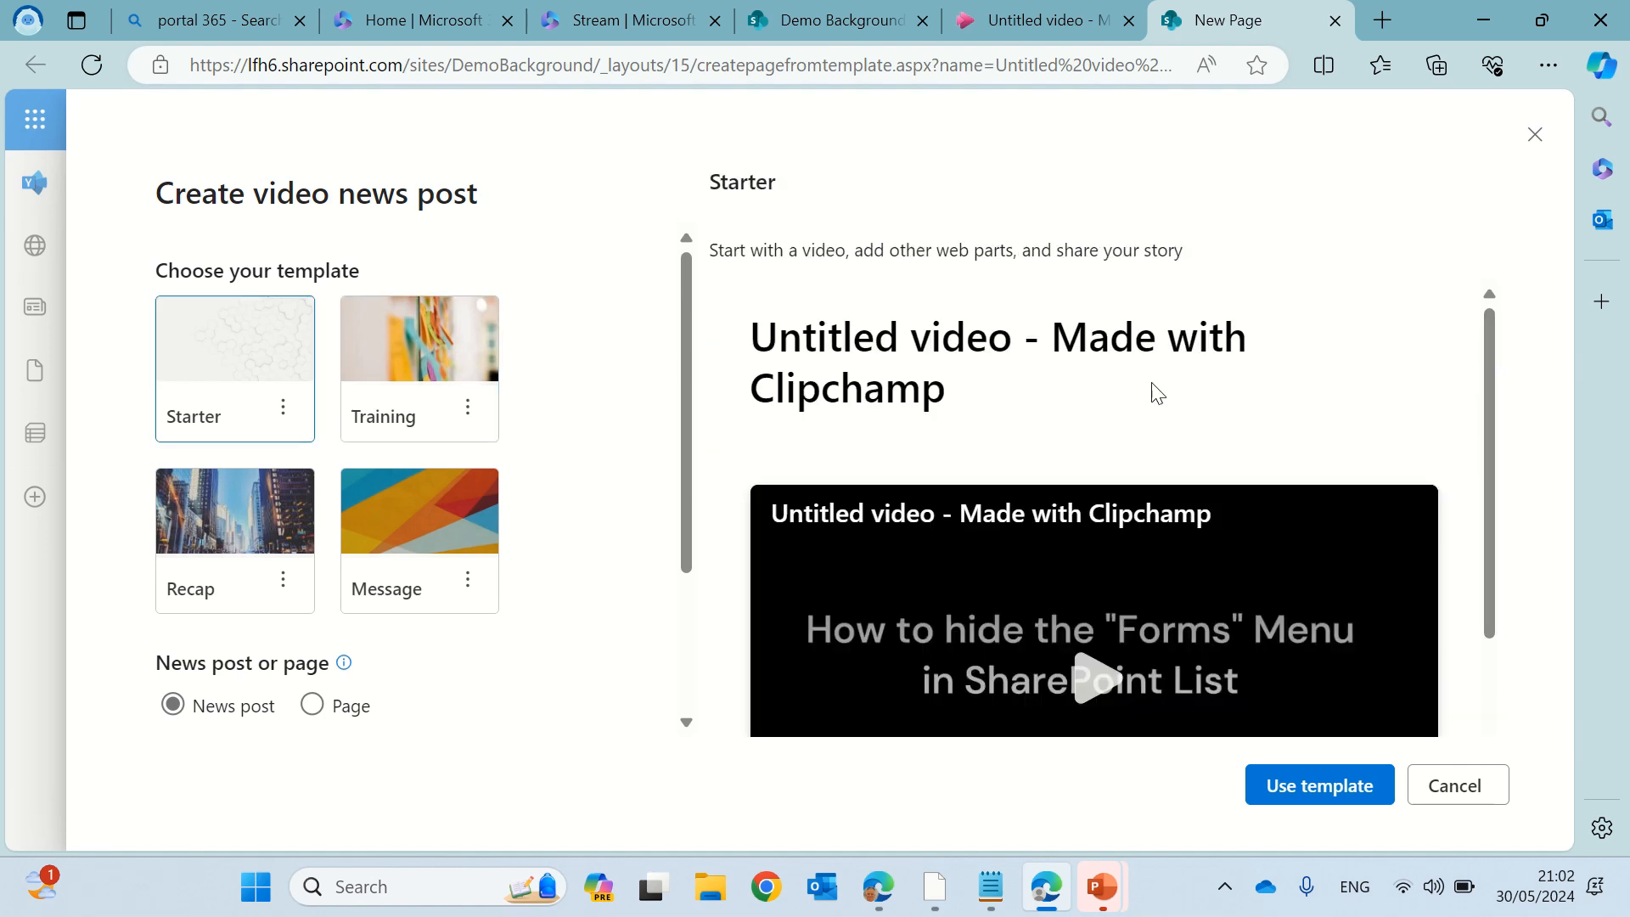
# Choose the Message template, set the output type to Page, and create the page from it
pyautogui.scroll(-1, 1489, 399)
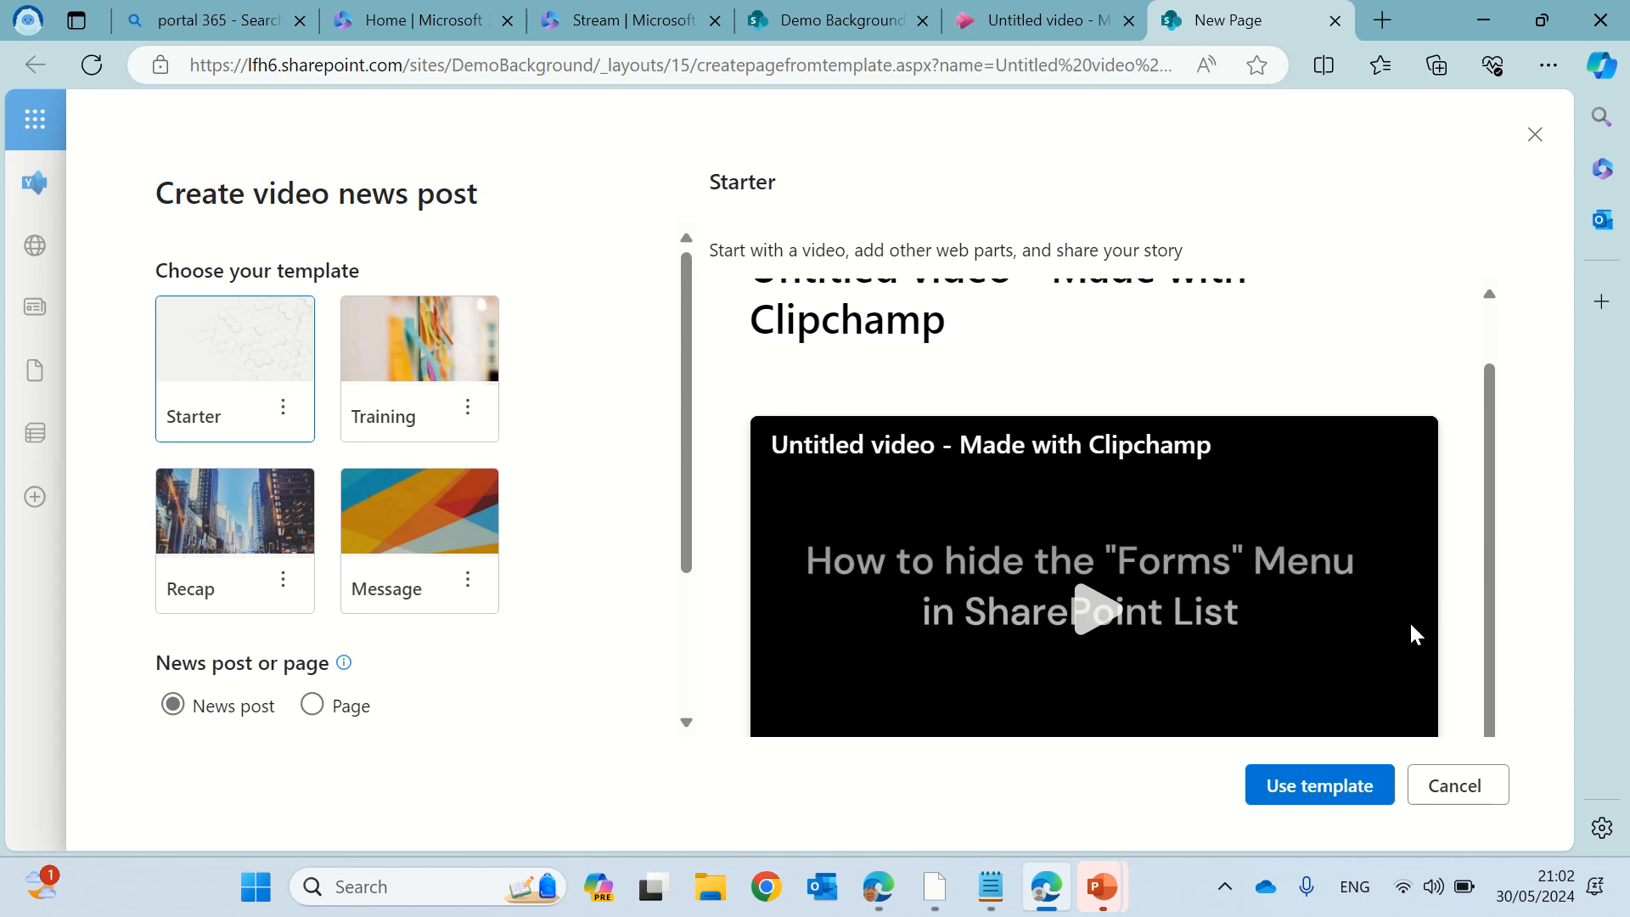
pyautogui.click(425, 325)
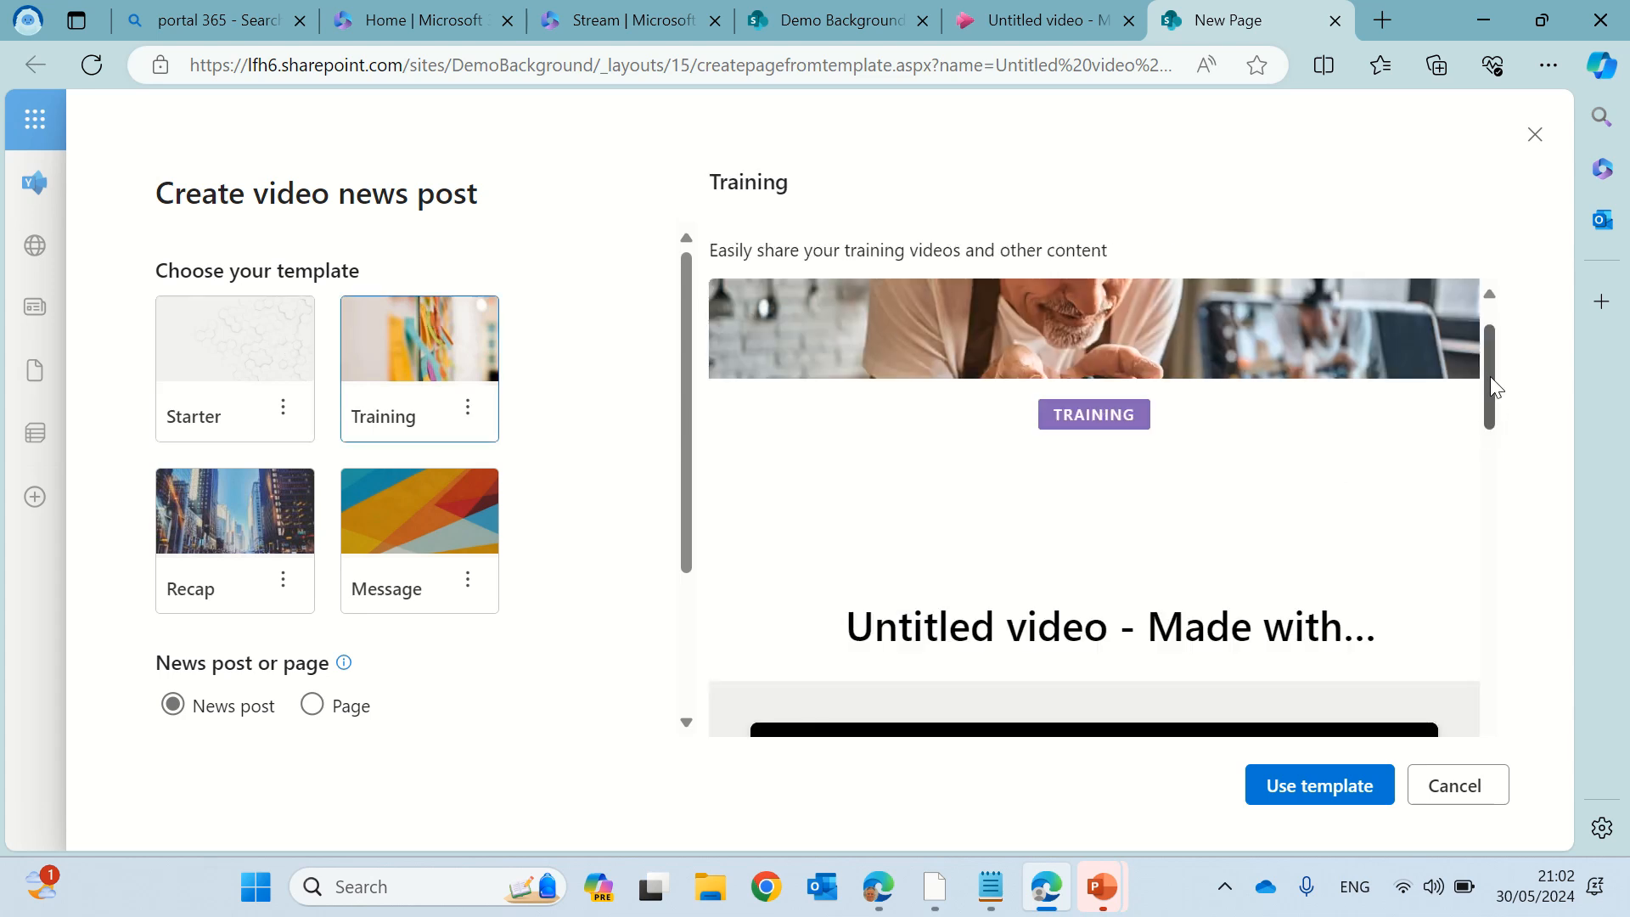
pyautogui.moveTo(1490, 376); pyautogui.dragTo(1514, 269)
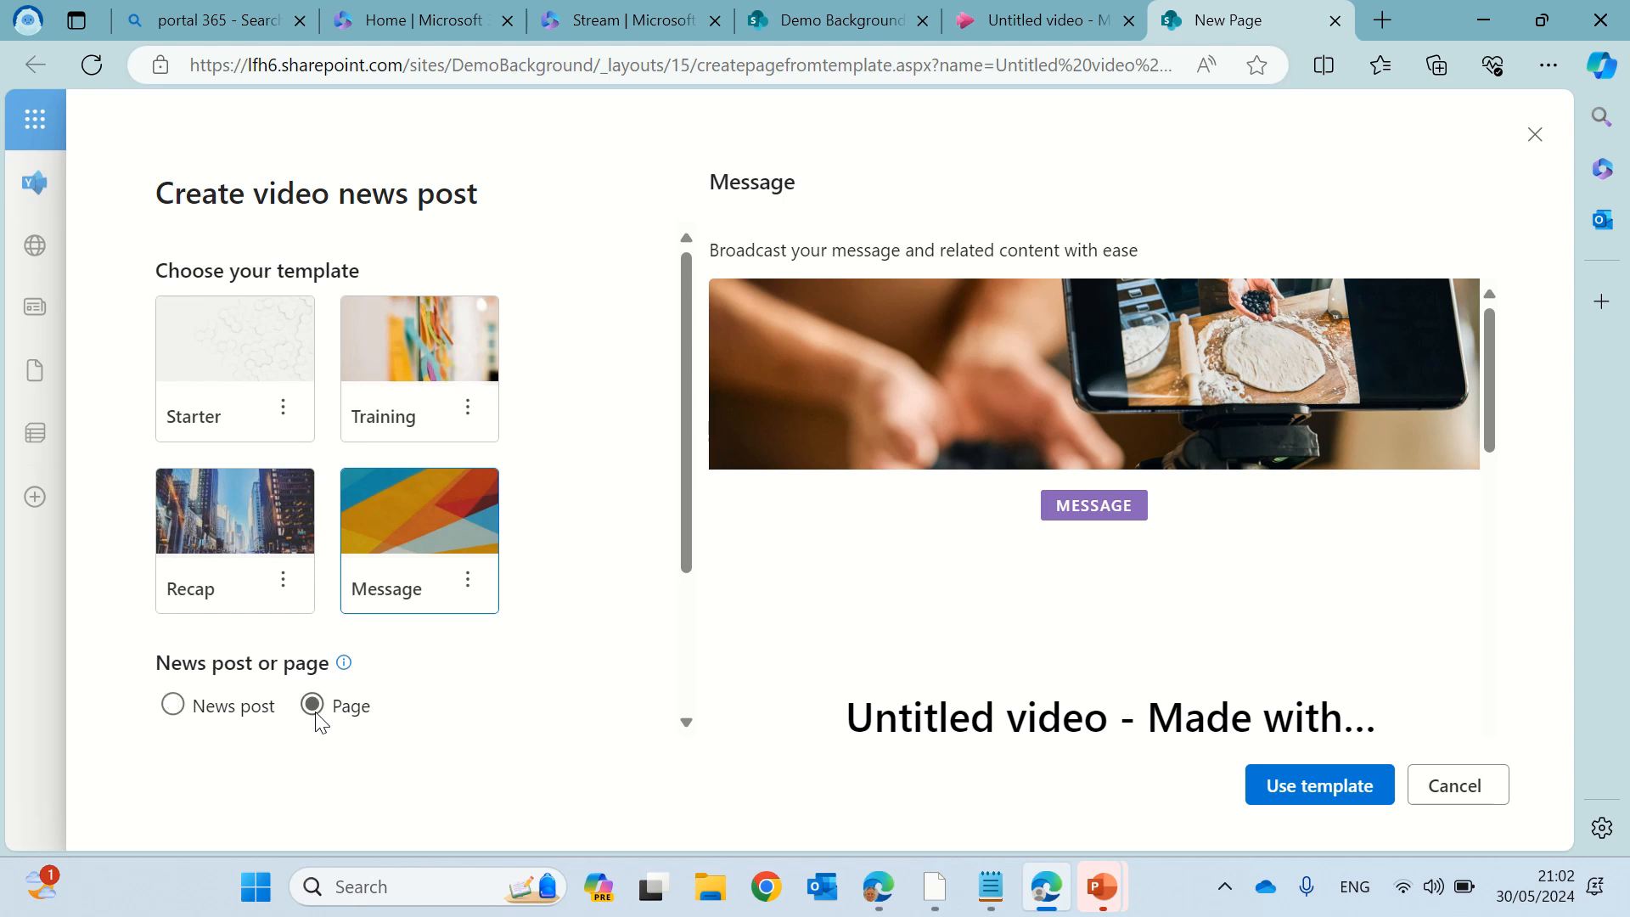
pyautogui.moveTo(350, 670)
pyautogui.click(1325, 776)
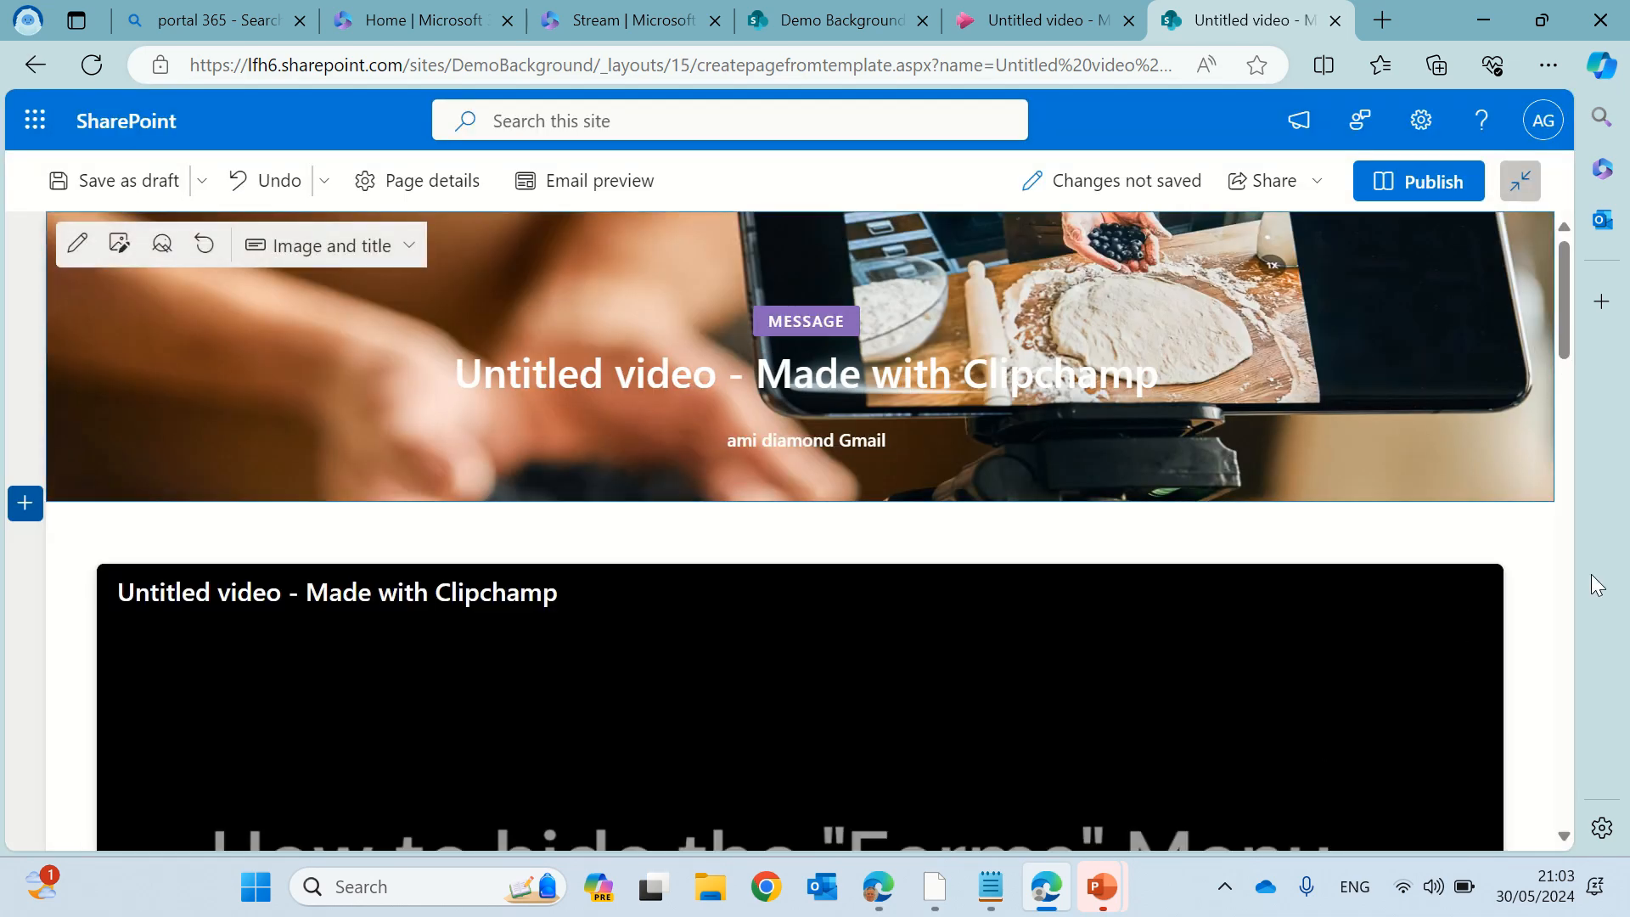
# Replace the page title in the banner with "Demo Page video"
pyautogui.moveTo(1562, 314)
pyautogui.mouseDown()
pyautogui.moveTo(1538, 828)
pyautogui.moveTo(1541, 294)
pyautogui.mouseUp()
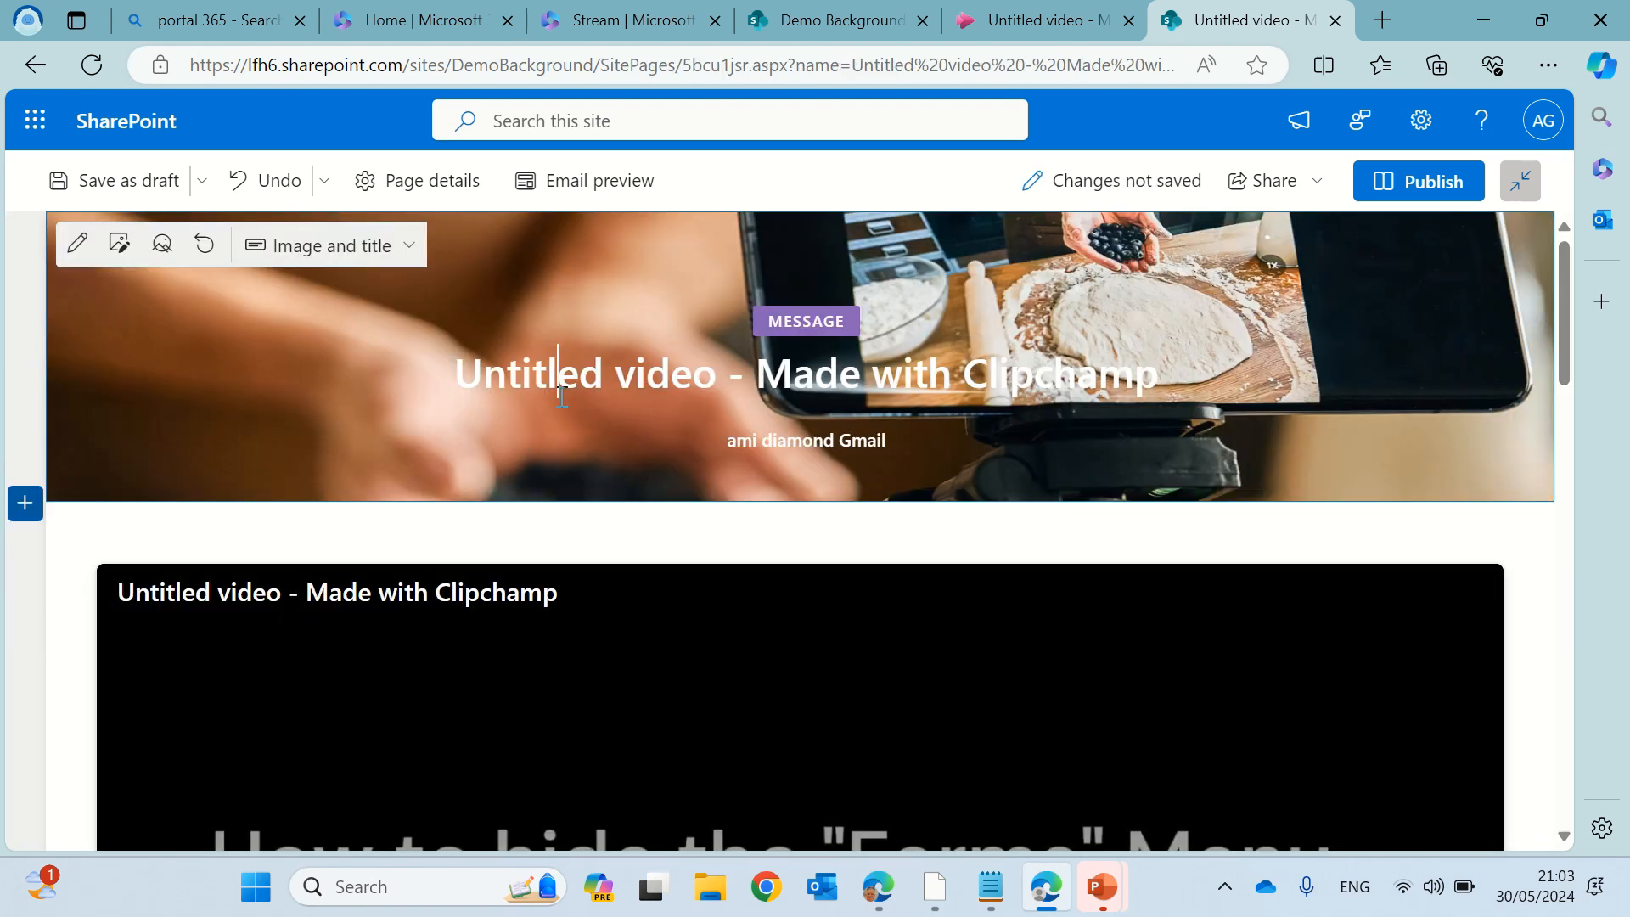
pyautogui.moveTo(463, 374); pyautogui.dragTo(1189, 389)
pyautogui.write('De')
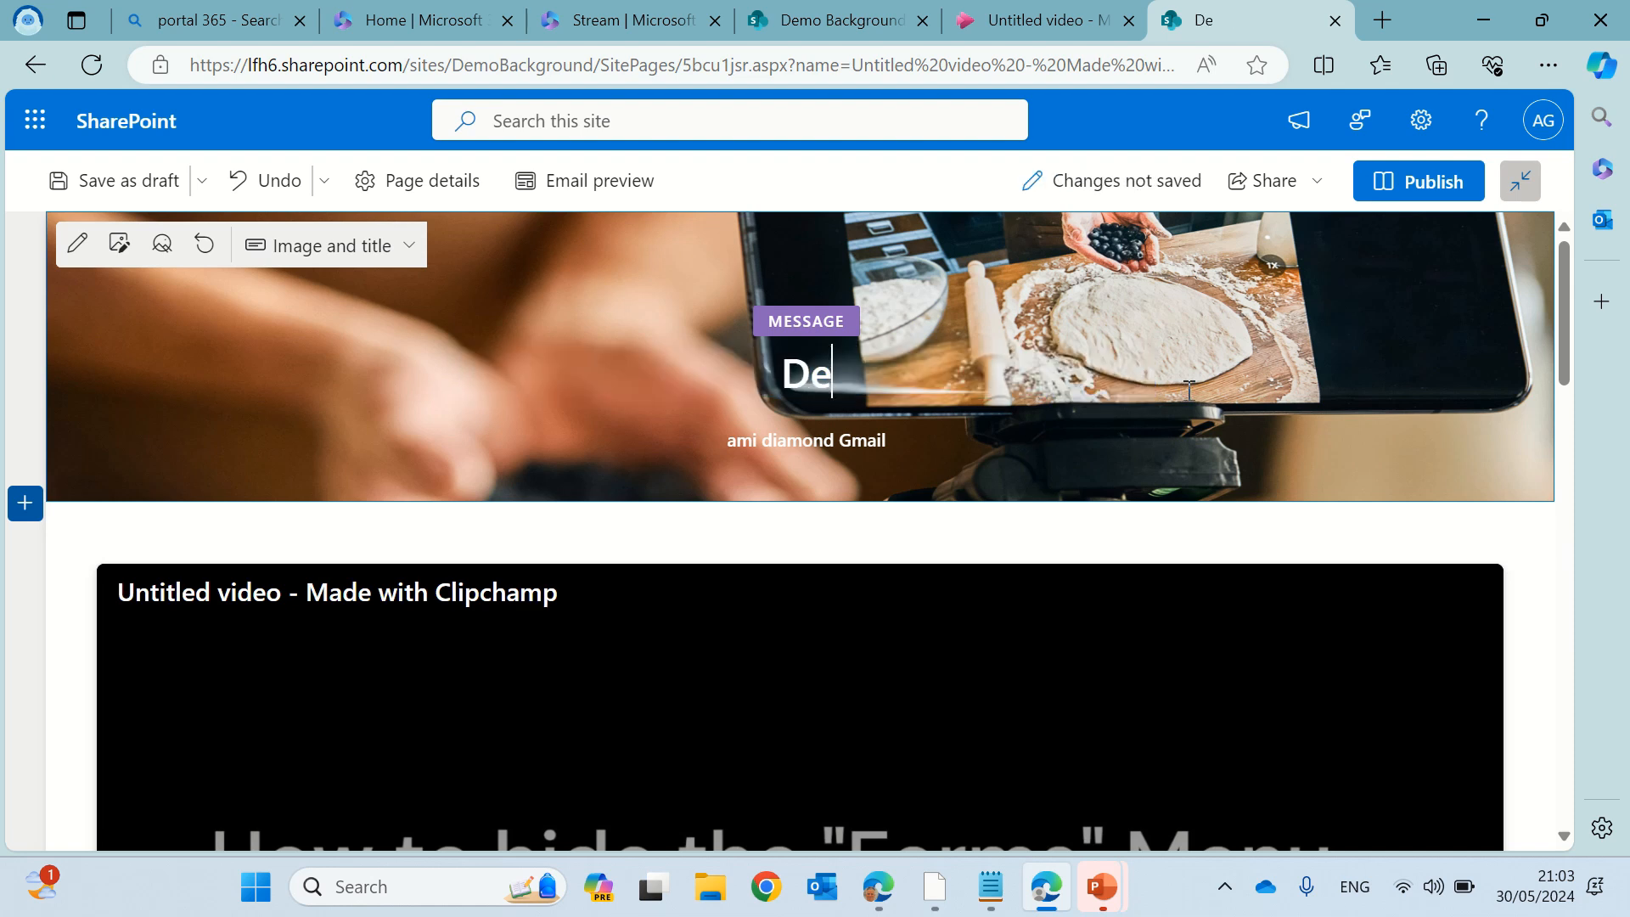
pyautogui.write('mo Page video')
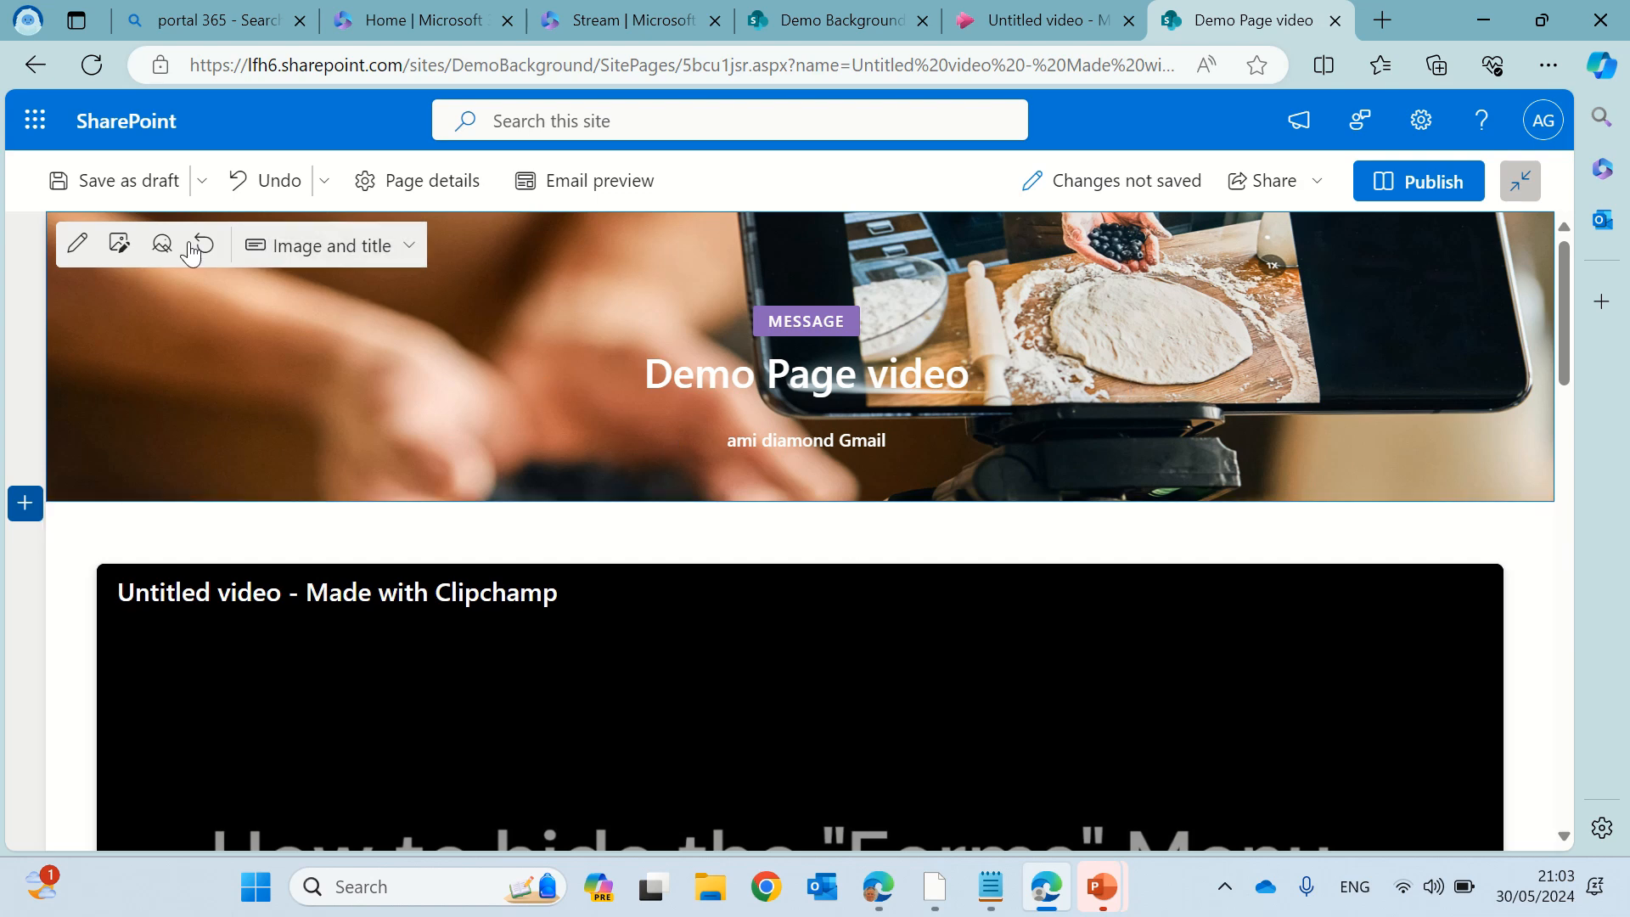
# Change the title area's layout to Color block
pyautogui.click(357, 248)
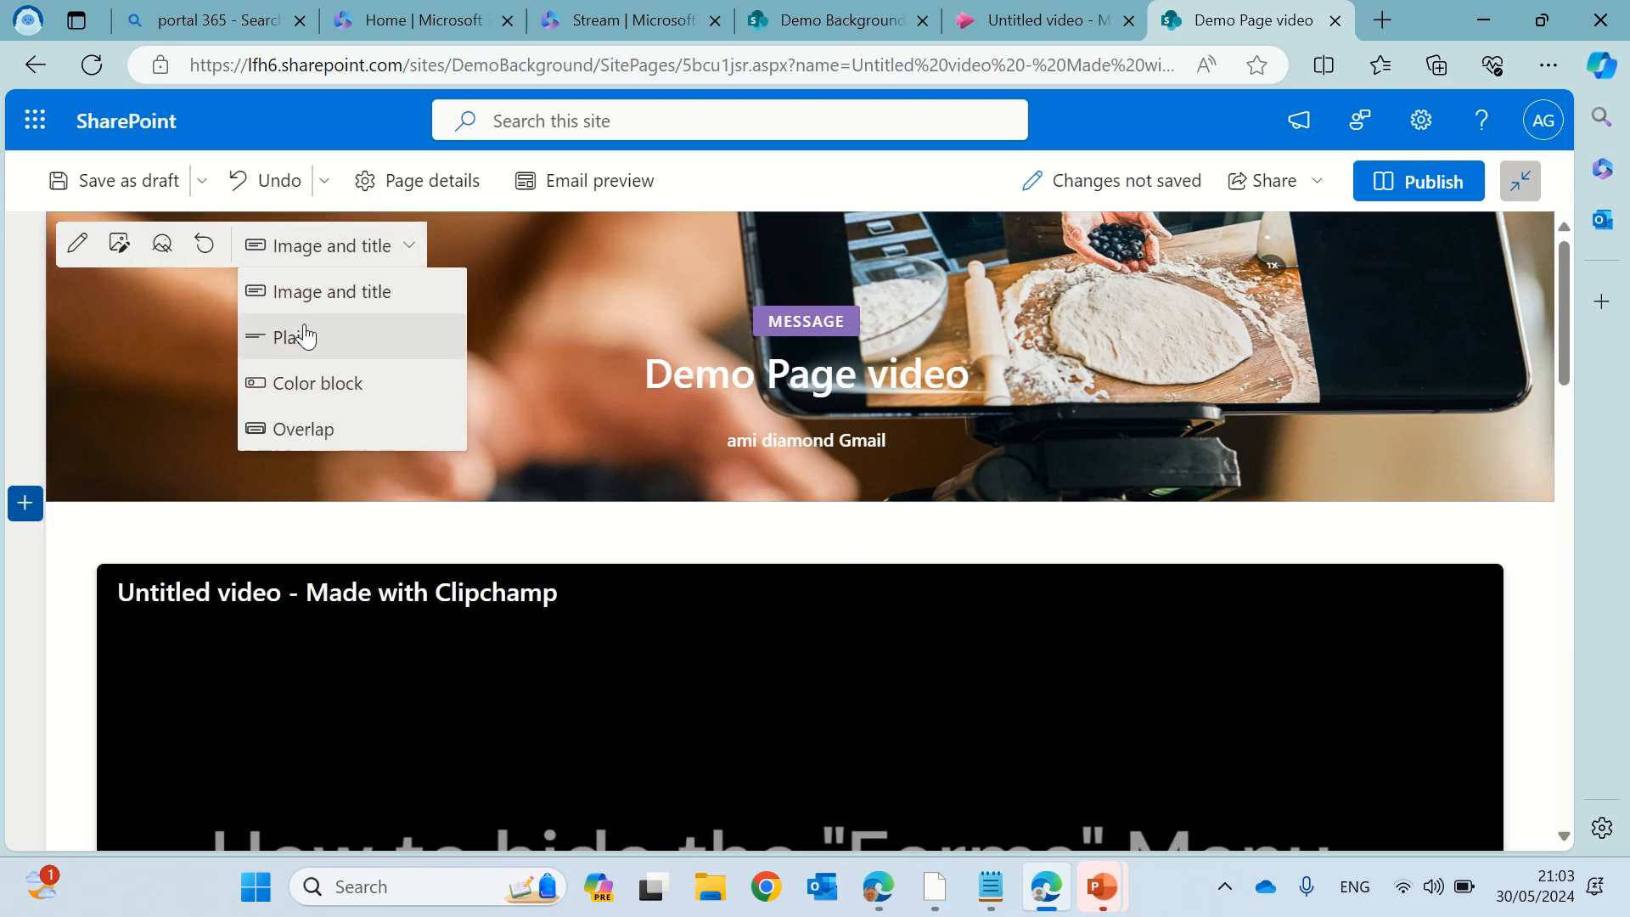
pyautogui.click(304, 389)
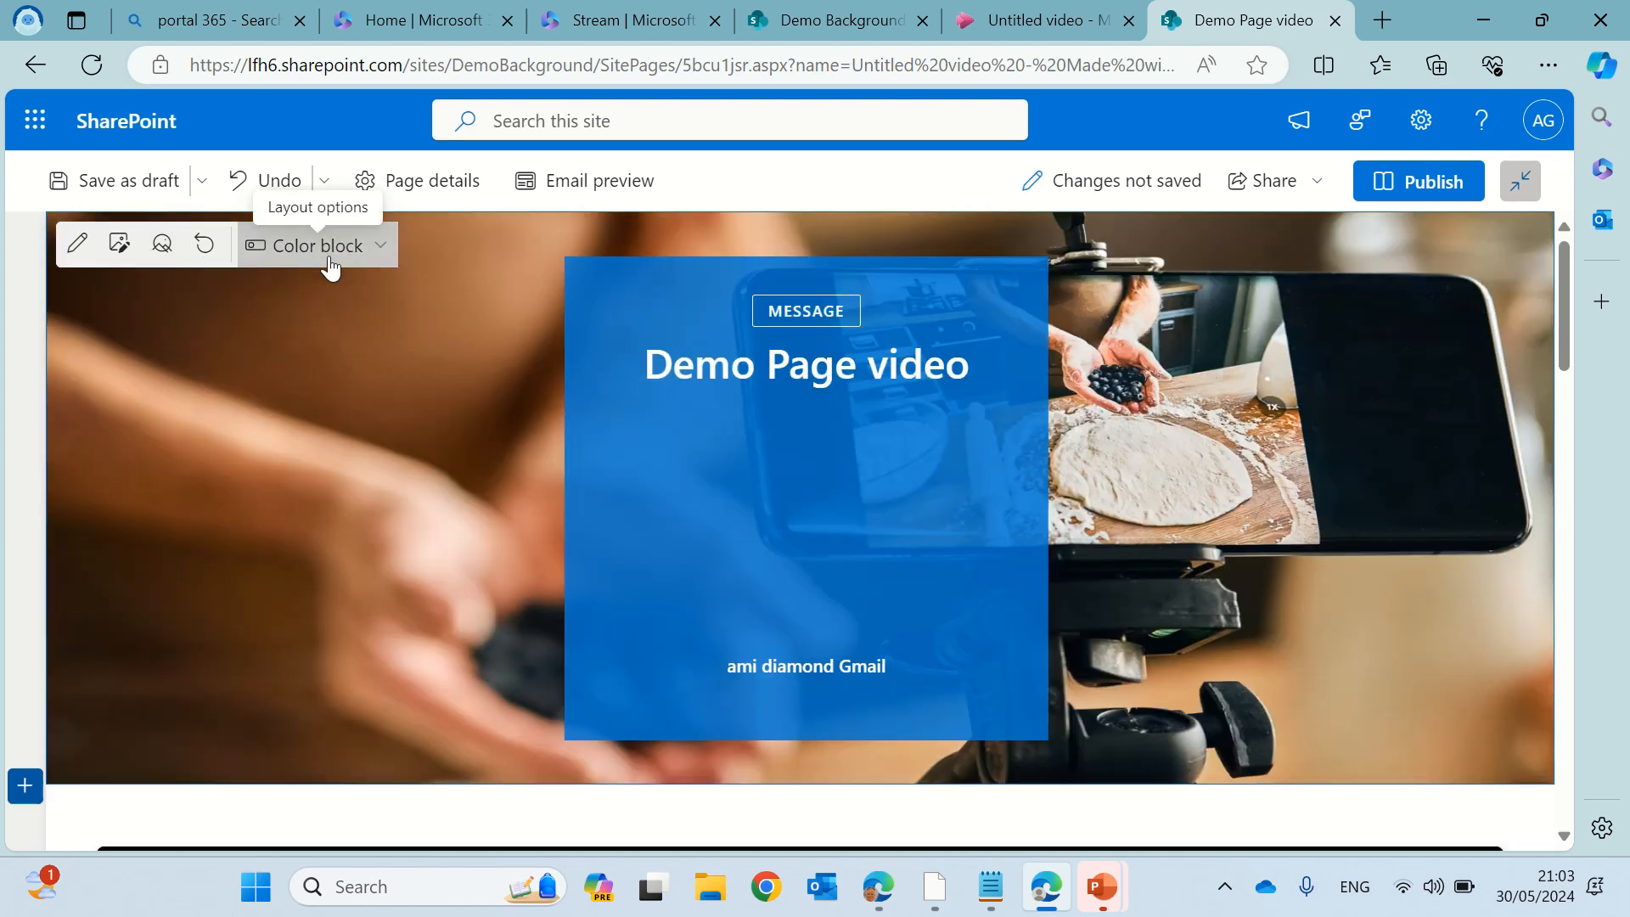
pyautogui.click(334, 254)
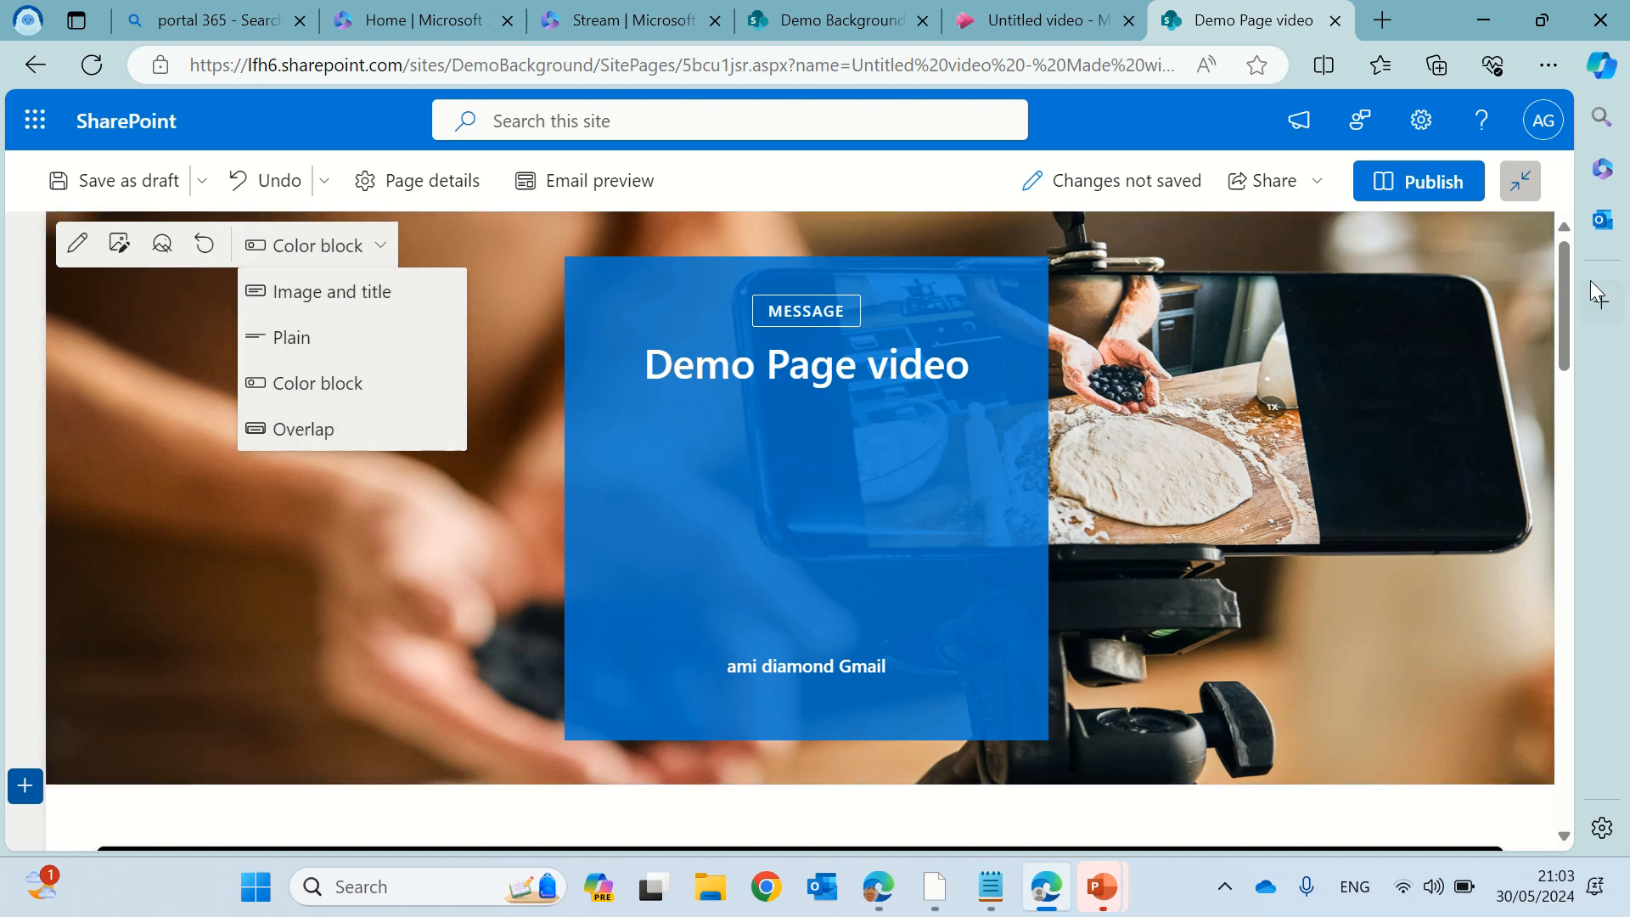
# Open the settings of the section that contains the video
pyautogui.moveTo(1566, 288); pyautogui.dragTo(1555, 376)
pyautogui.scroll(-1, 423, 444)
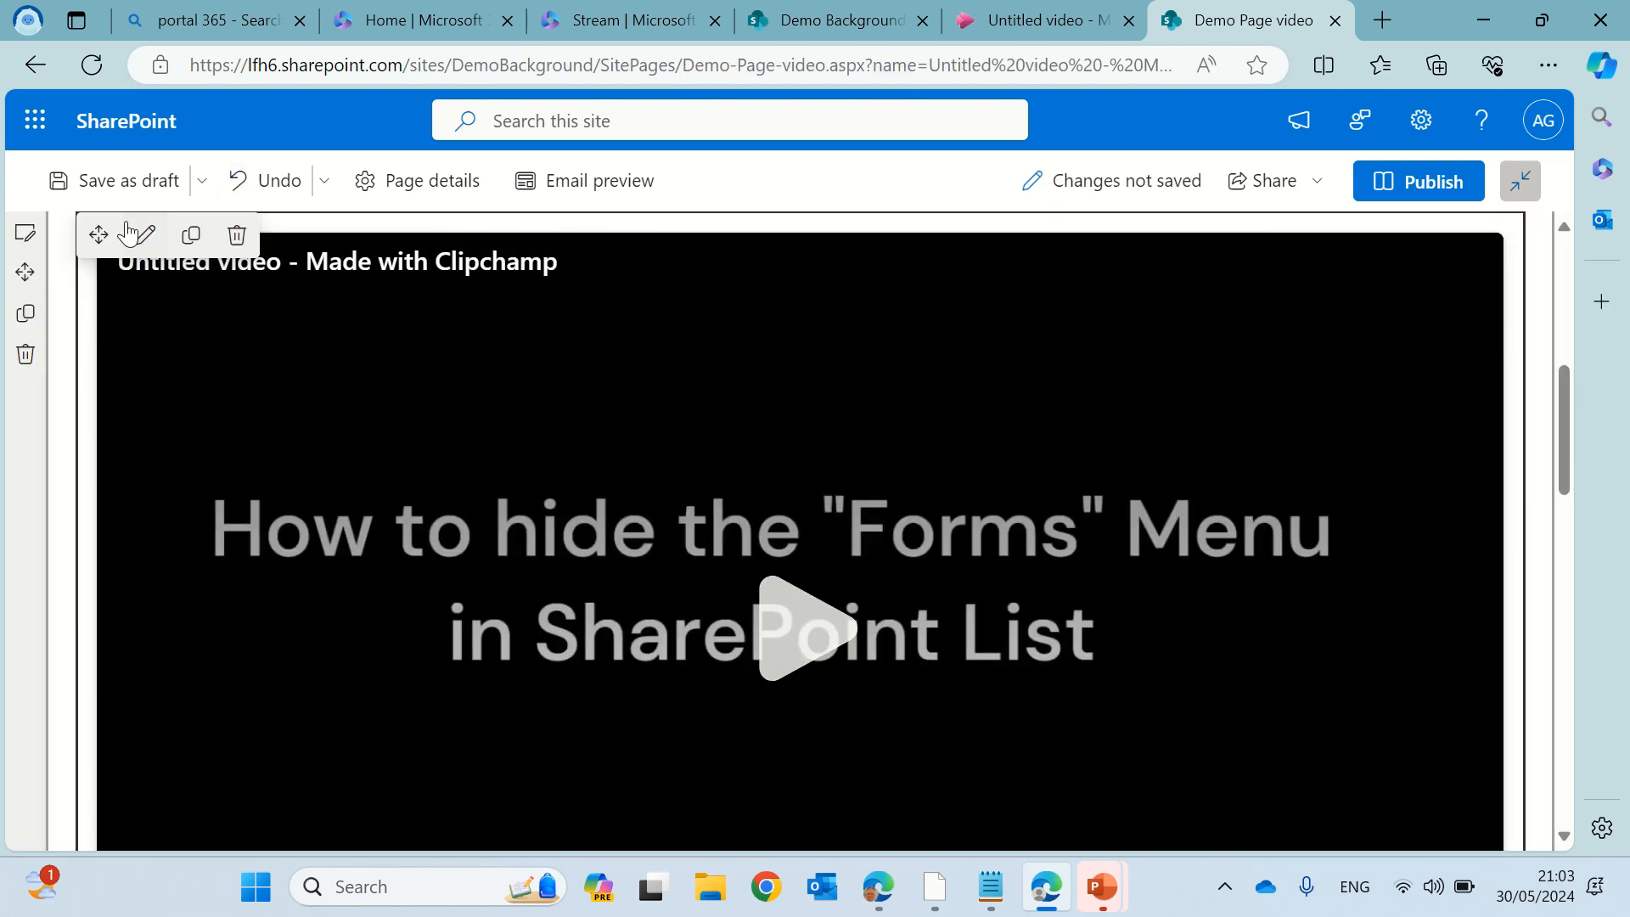
pyautogui.click(24, 235)
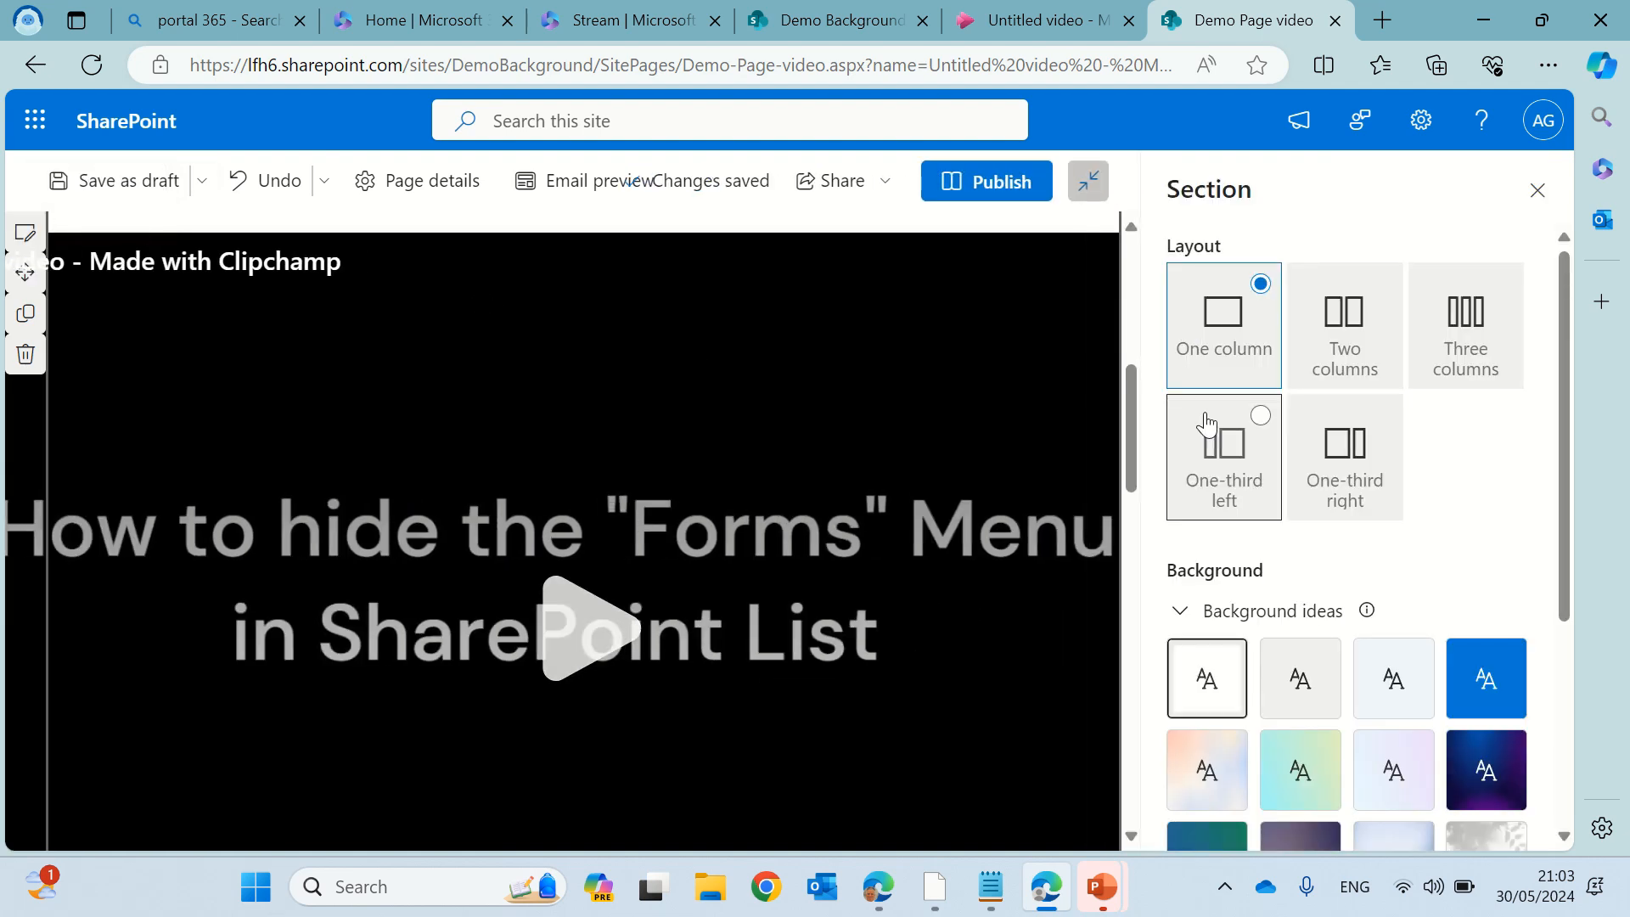
# Try the two-column and three-column layouts on the video section and return to one column
pyautogui.click(1362, 326)
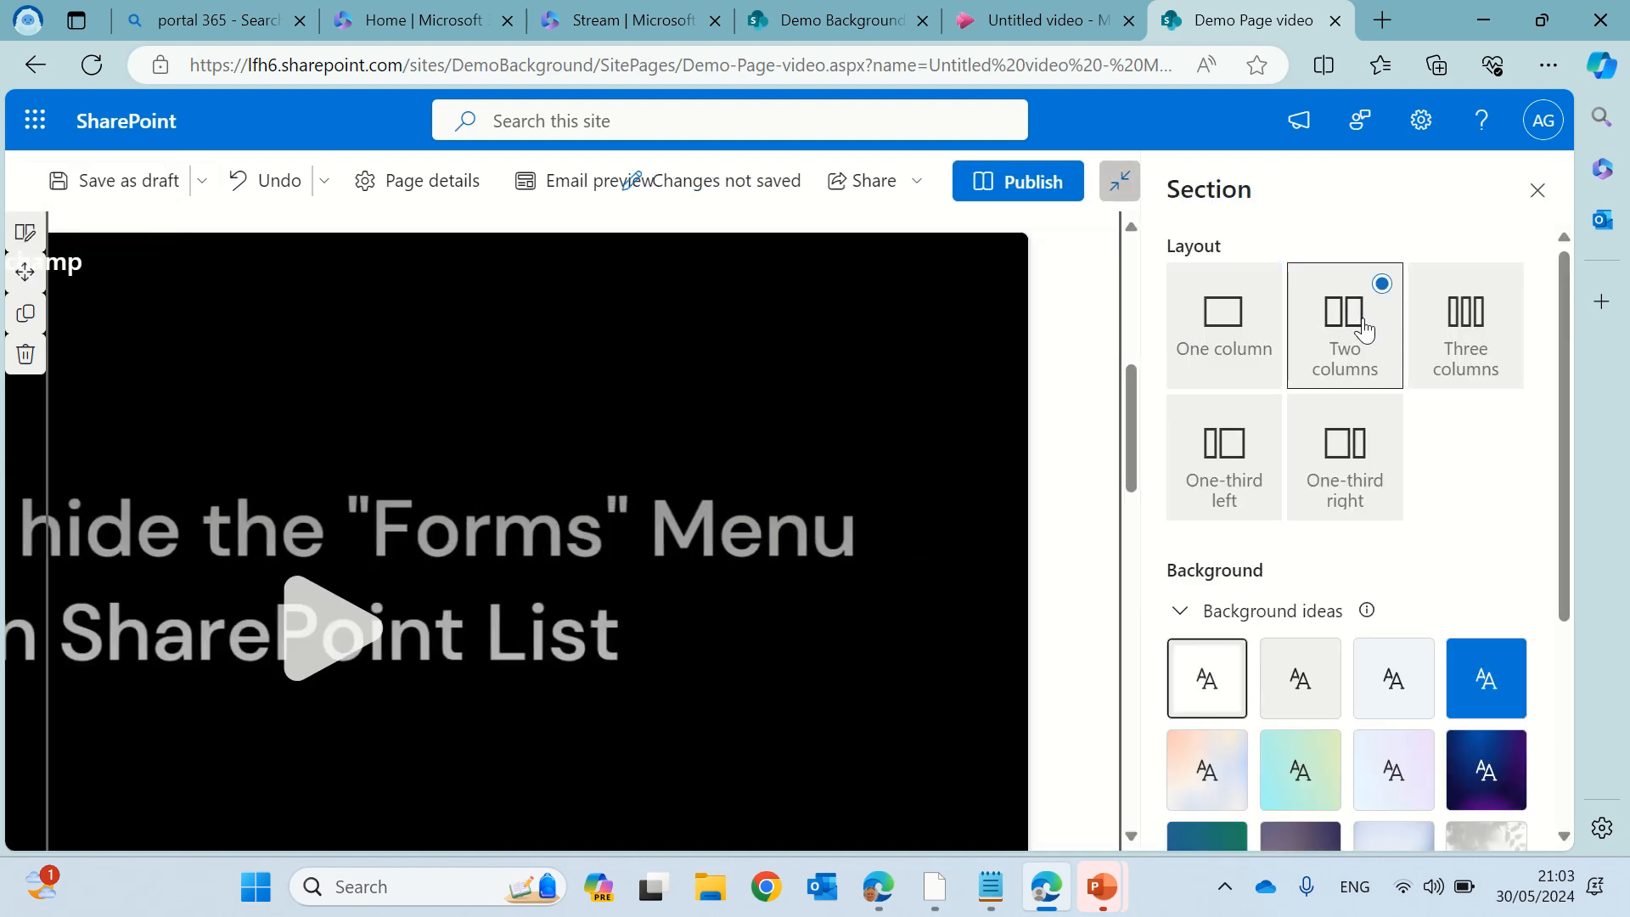
pyautogui.click(1473, 327)
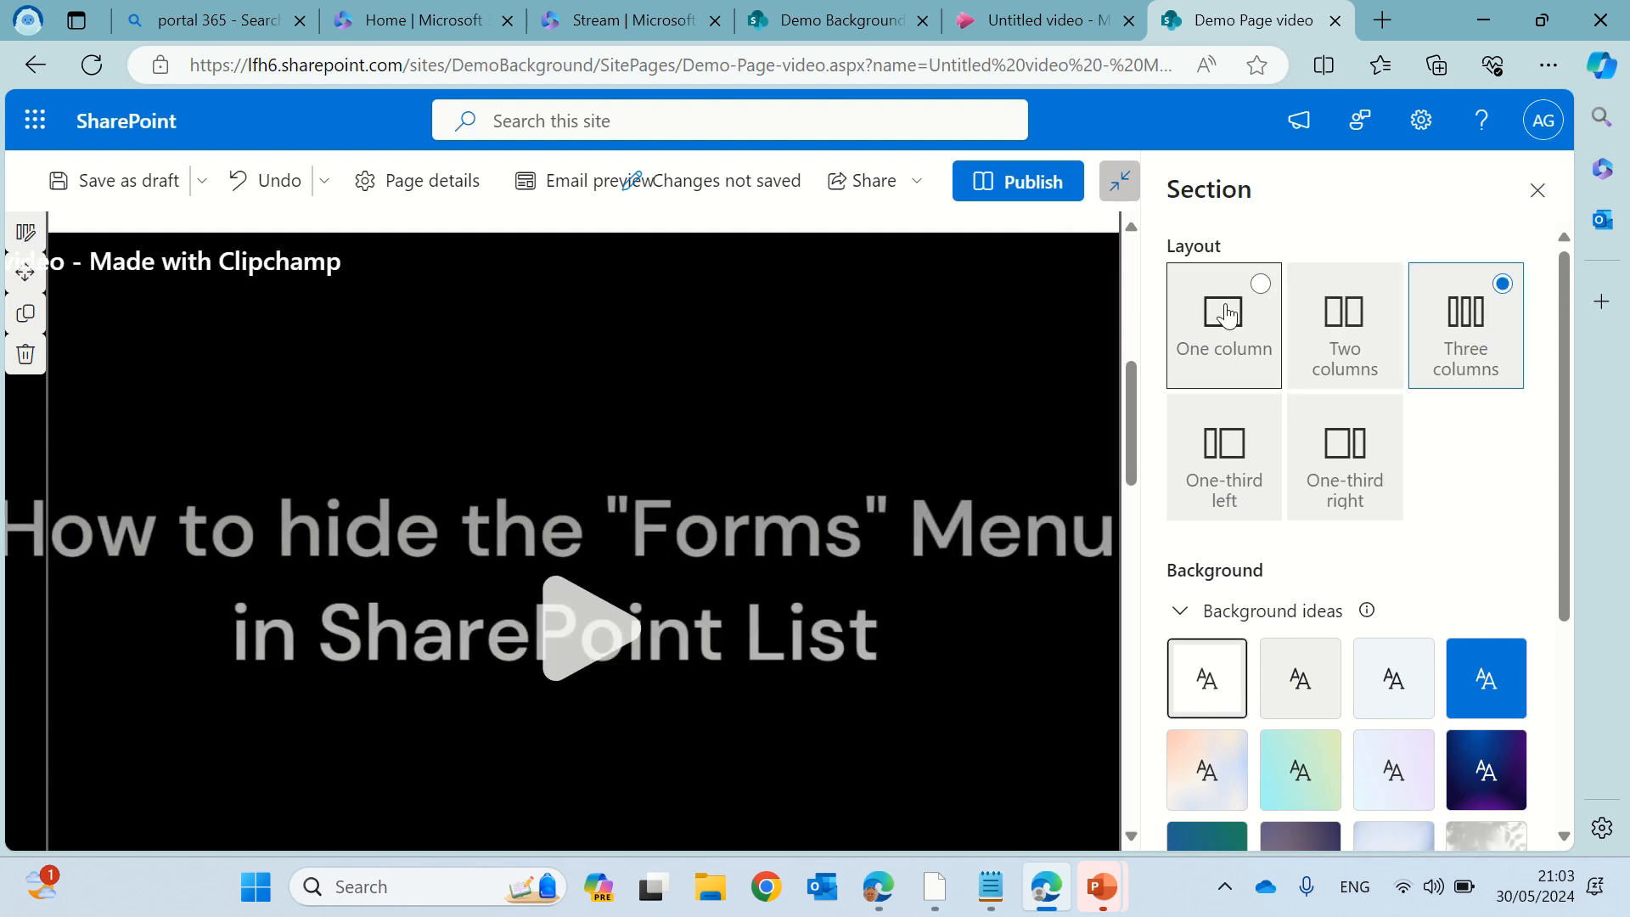
pyautogui.click(1227, 314)
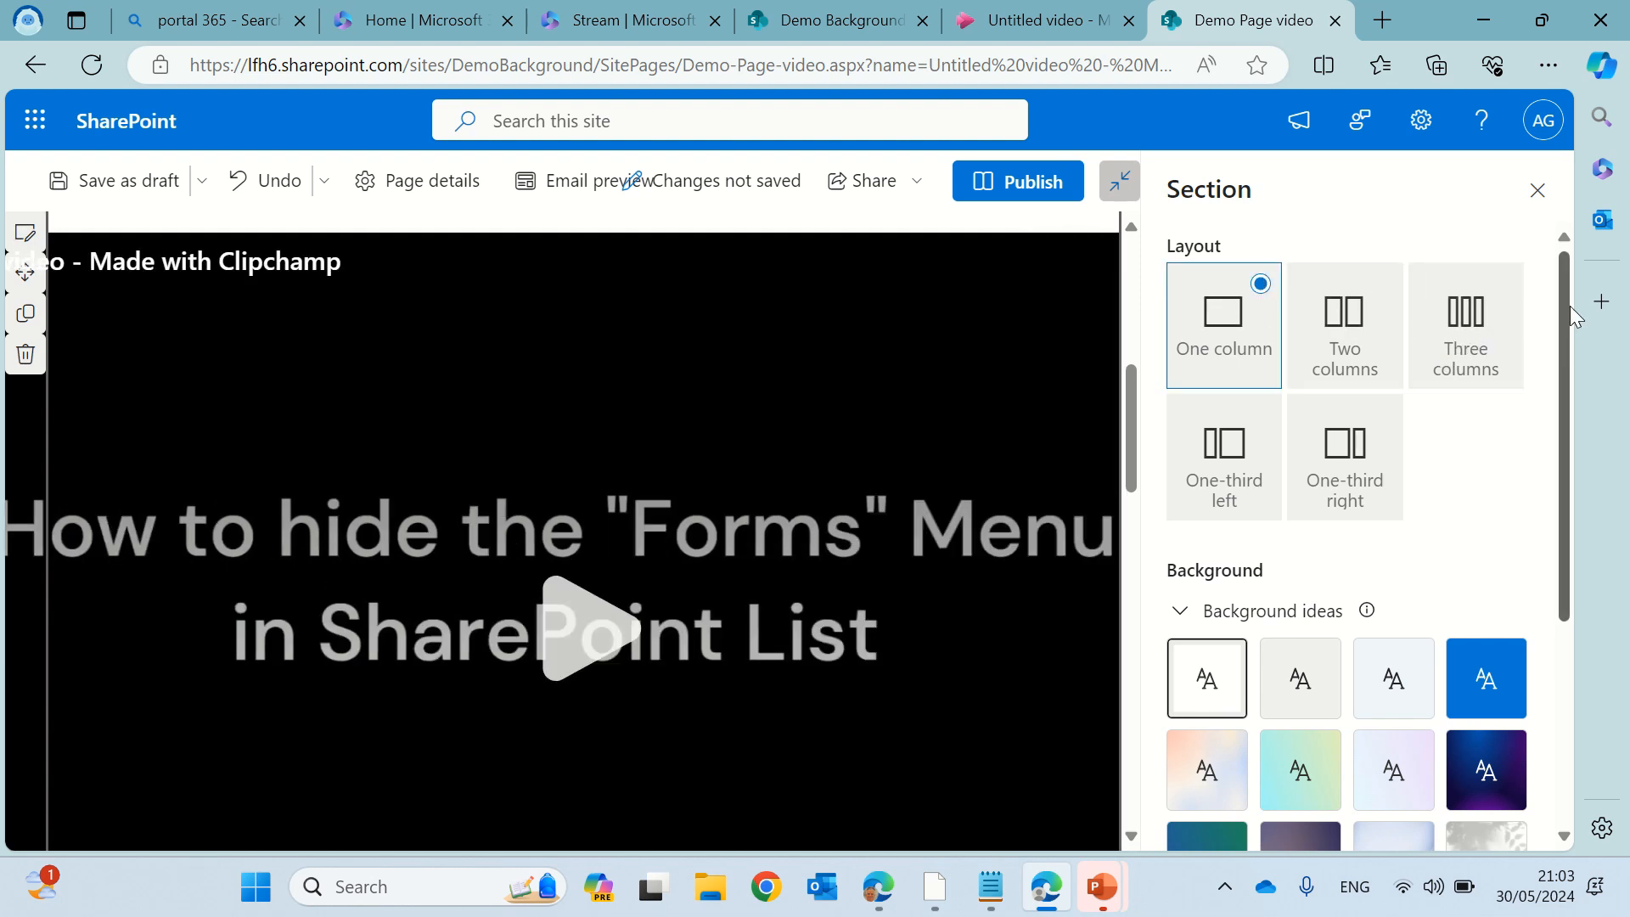
# Apply the turquoise-to-green gradient background to the video section and close its settings
pyautogui.moveTo(1566, 306); pyautogui.dragTo(1553, 421)
pyautogui.click(1299, 568)
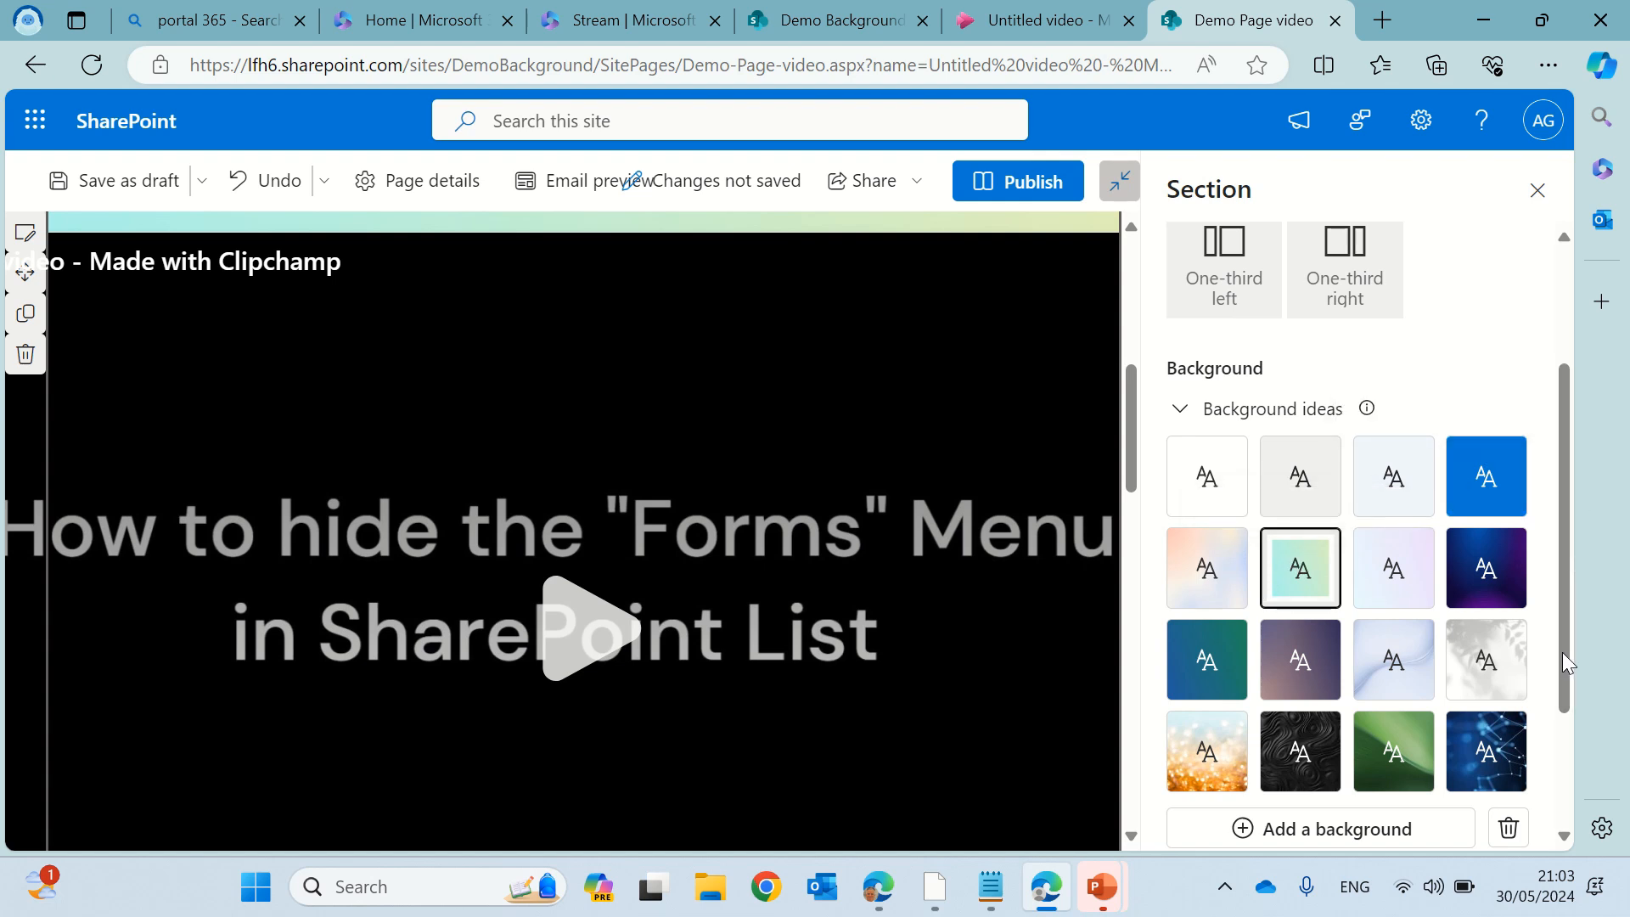
pyautogui.click(1537, 190)
# Insert the text "fhksfhdsk" into the video description text below the video
pyautogui.moveTo(1566, 440); pyautogui.dragTo(1545, 592)
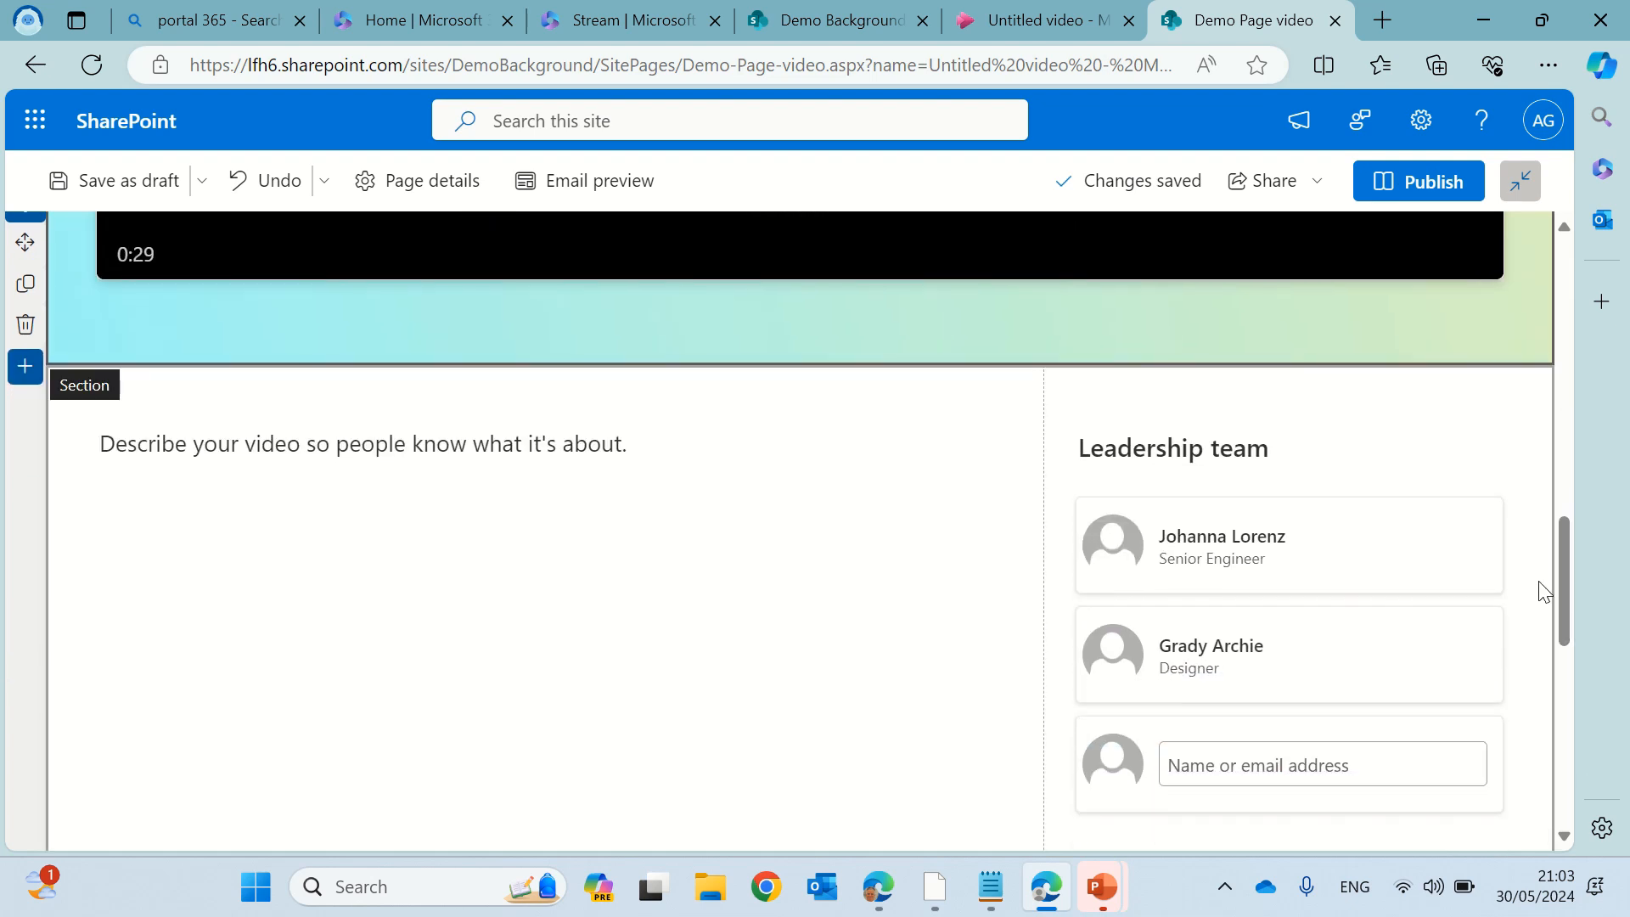
pyautogui.click(361, 452)
pyautogui.write('fhksfhdsk')
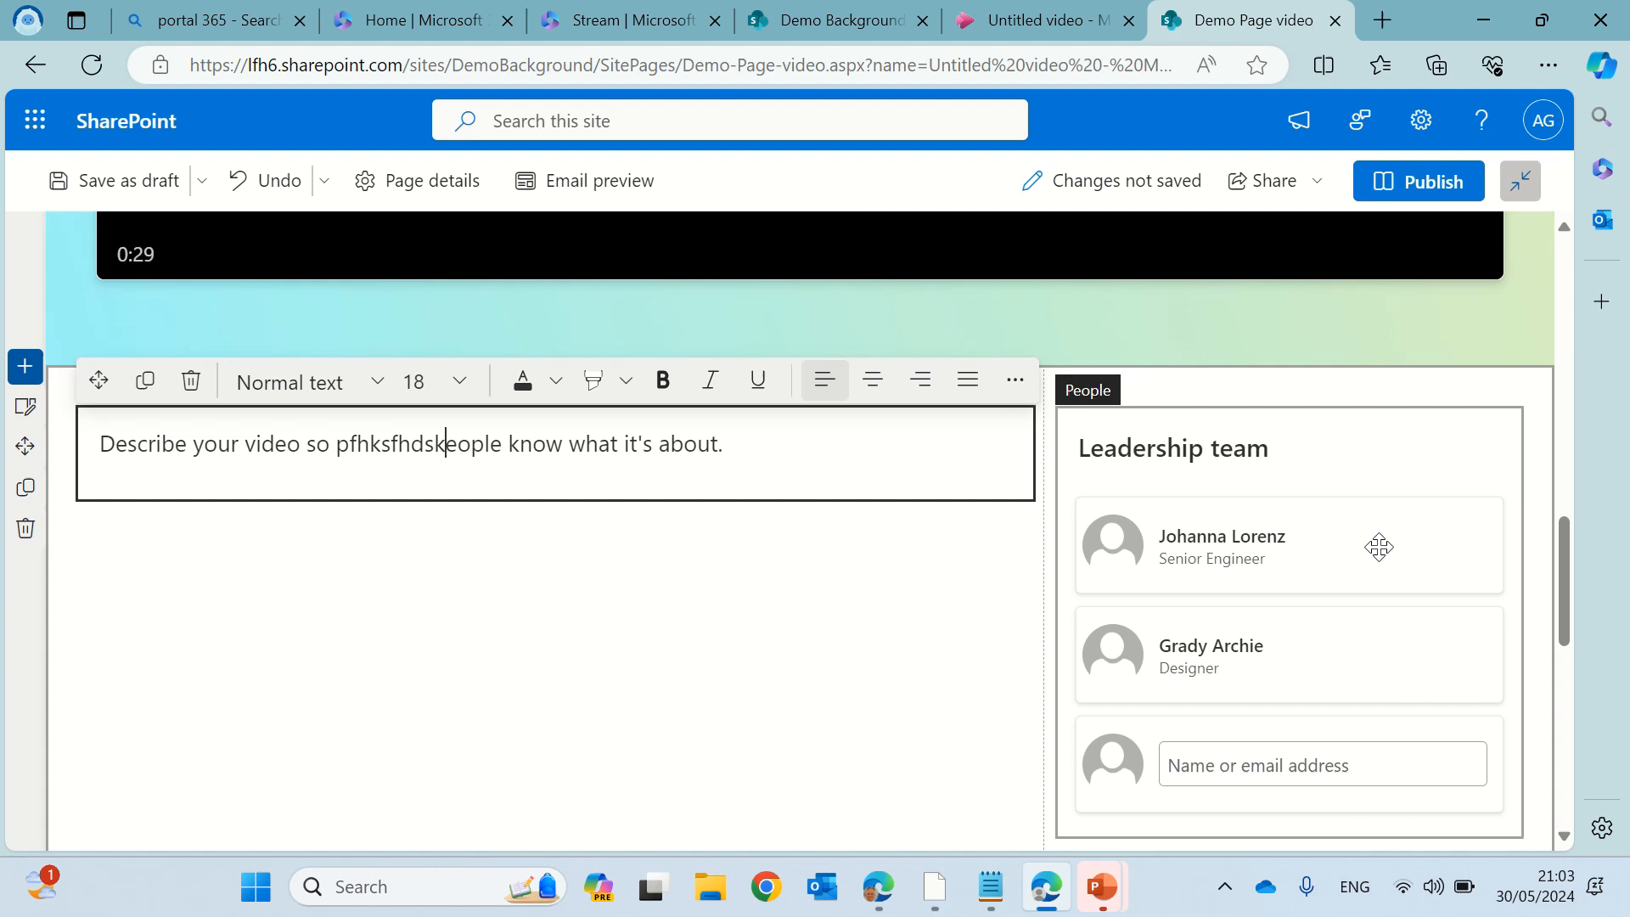
# Browse the web parts that can be added above the Message highlights quick links
pyautogui.moveTo(1554, 599); pyautogui.dragTo(1545, 798)
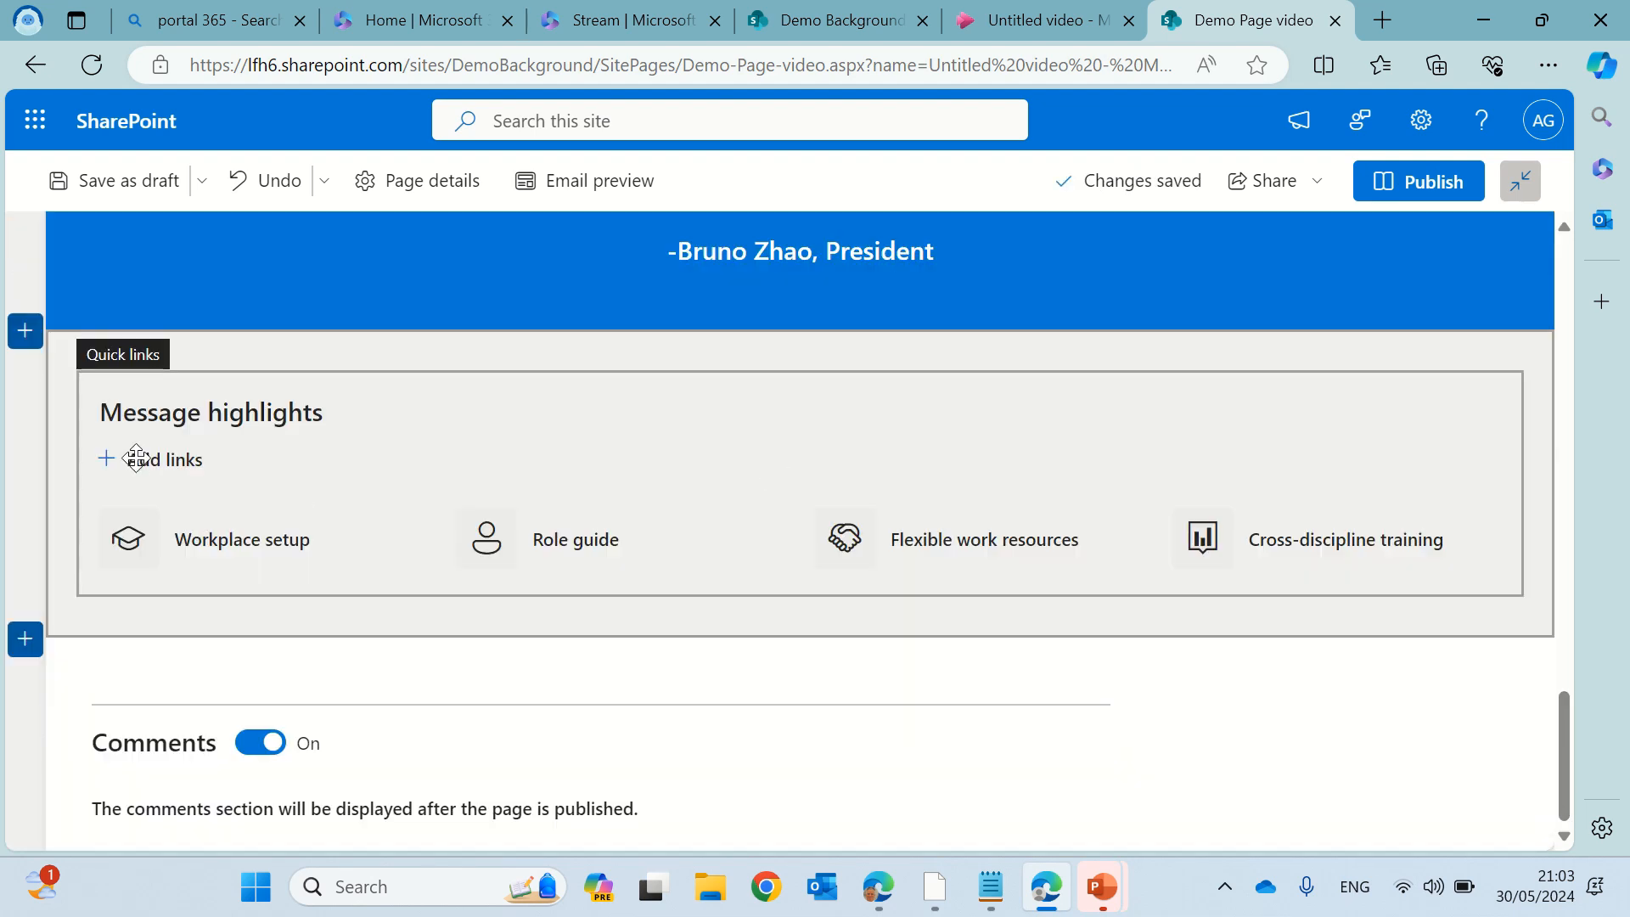
pyautogui.click(798, 351)
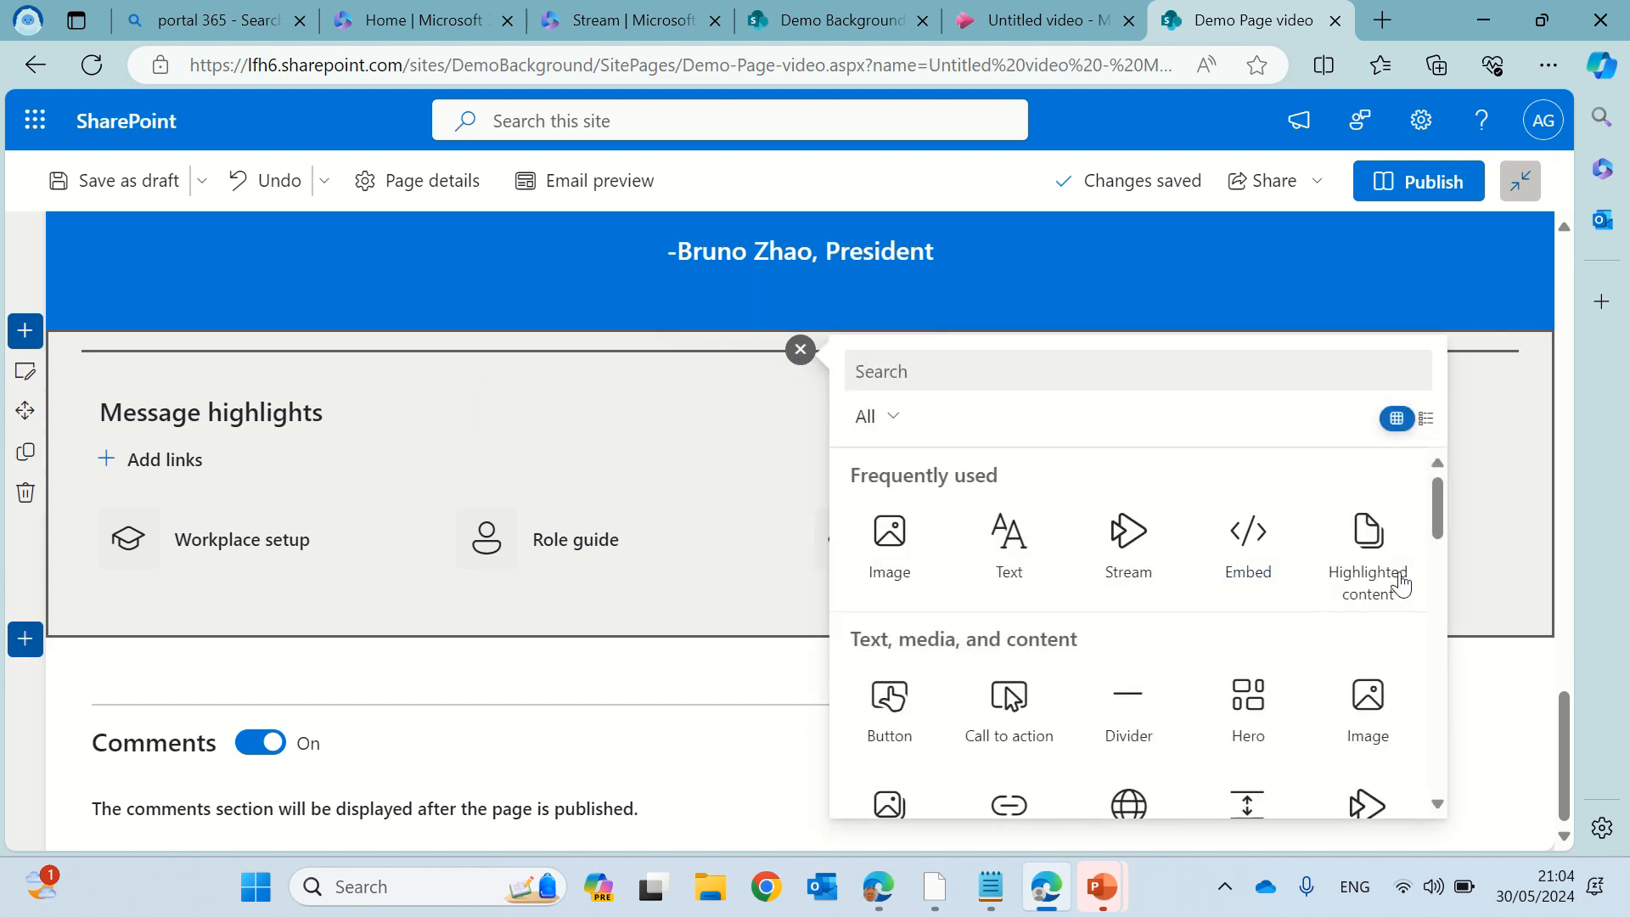
pyautogui.moveTo(1435, 530); pyautogui.dragTo(1438, 424)
# Publish the page, close the suggestions for promoting it, and view the published page from its banner
pyautogui.click(1386, 190)
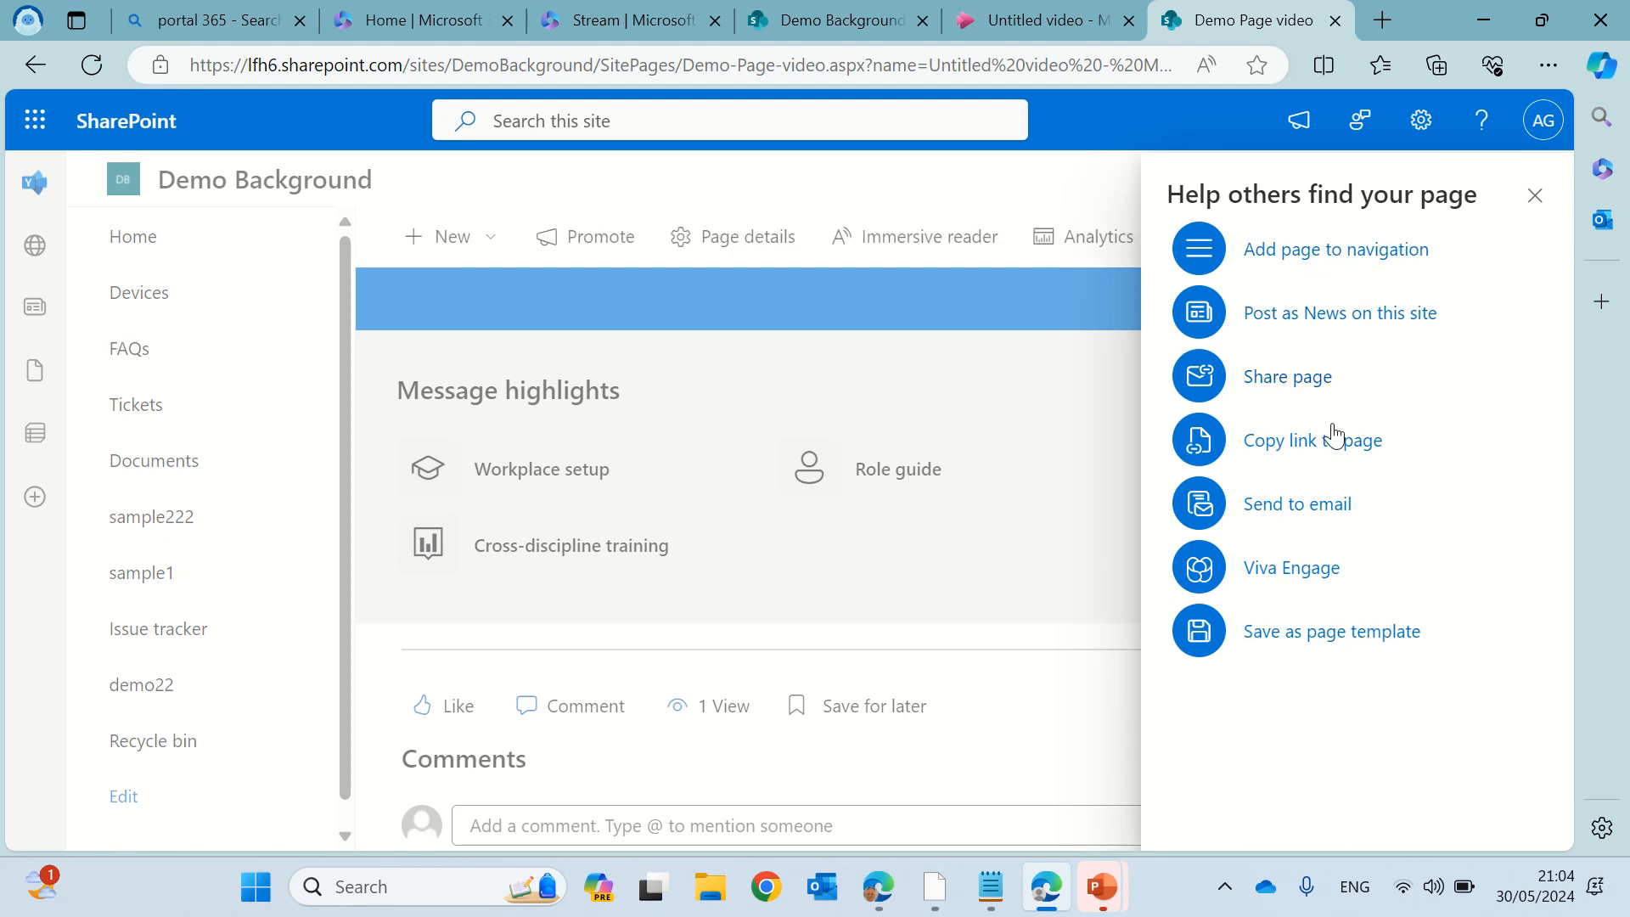
pyautogui.click(1539, 212)
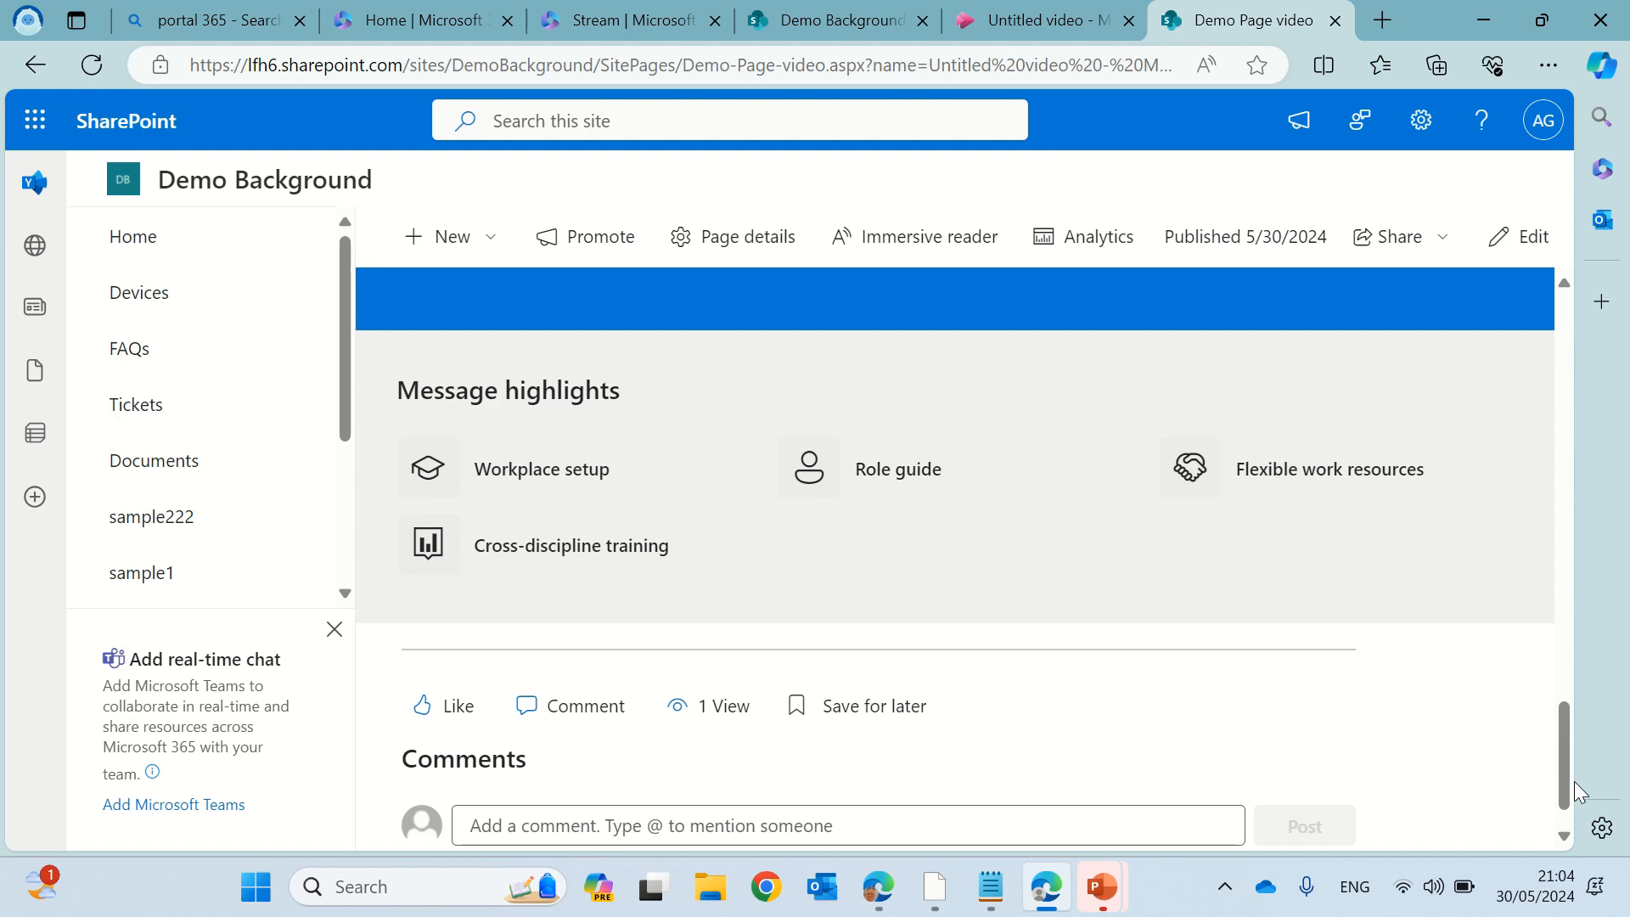
pyautogui.moveTo(1567, 798); pyautogui.dragTo(1596, 274)
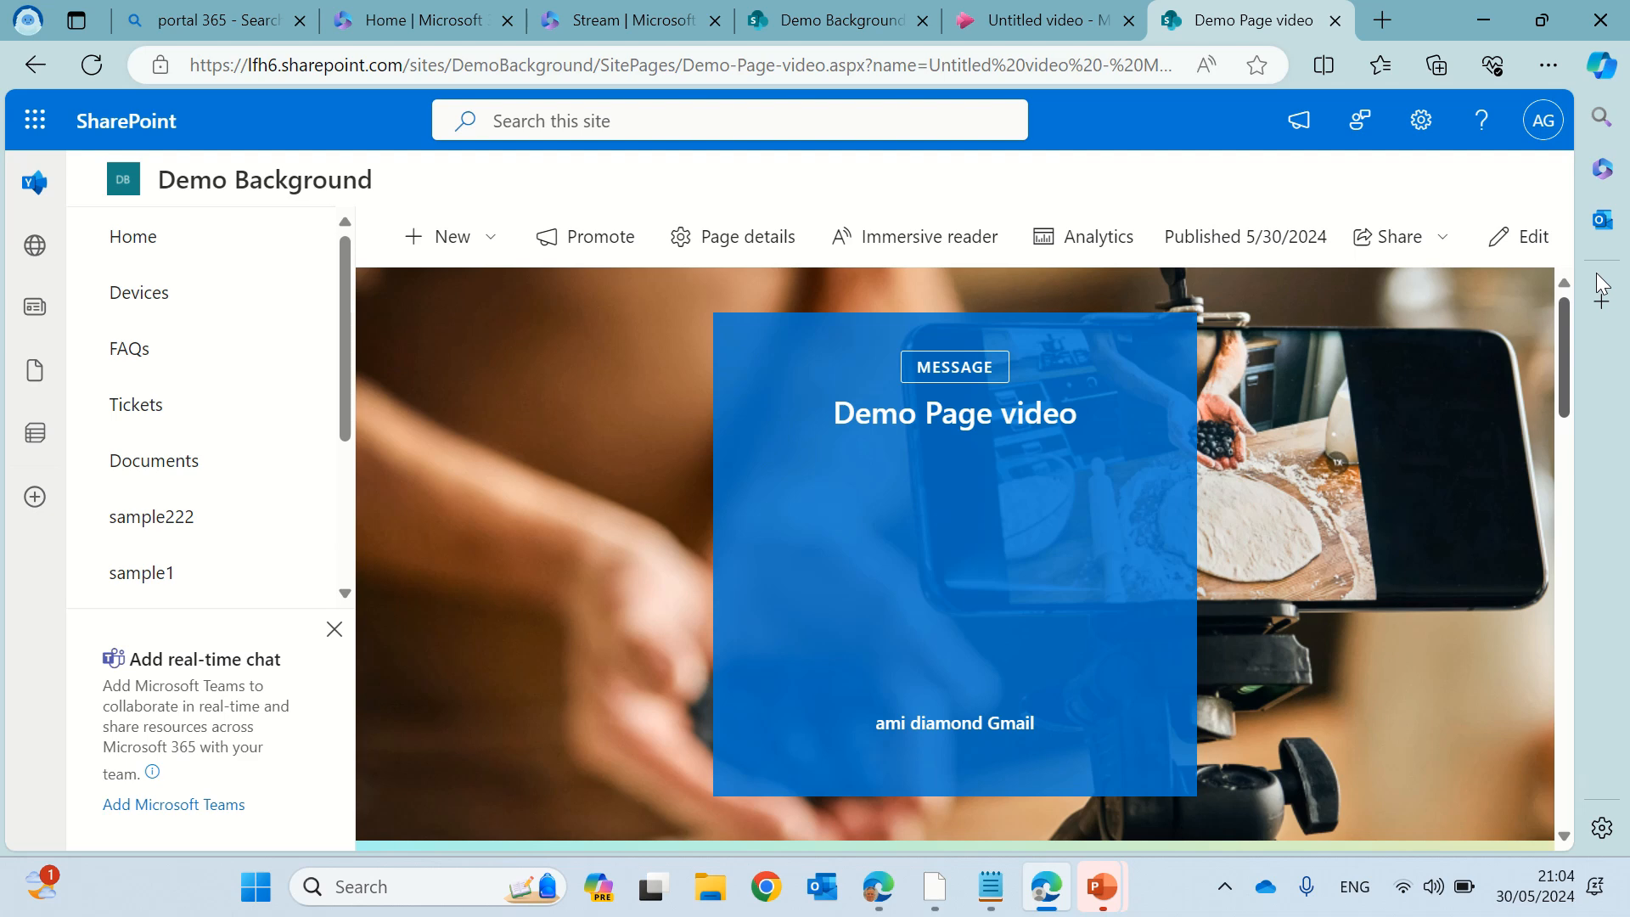
pyautogui.moveTo(1596, 272)
pyautogui.mouseDown()
pyautogui.moveTo(1556, 365)
pyautogui.moveTo(1571, 720)
pyautogui.moveTo(1619, 441)
pyautogui.moveTo(1617, 275)
pyautogui.mouseUp()
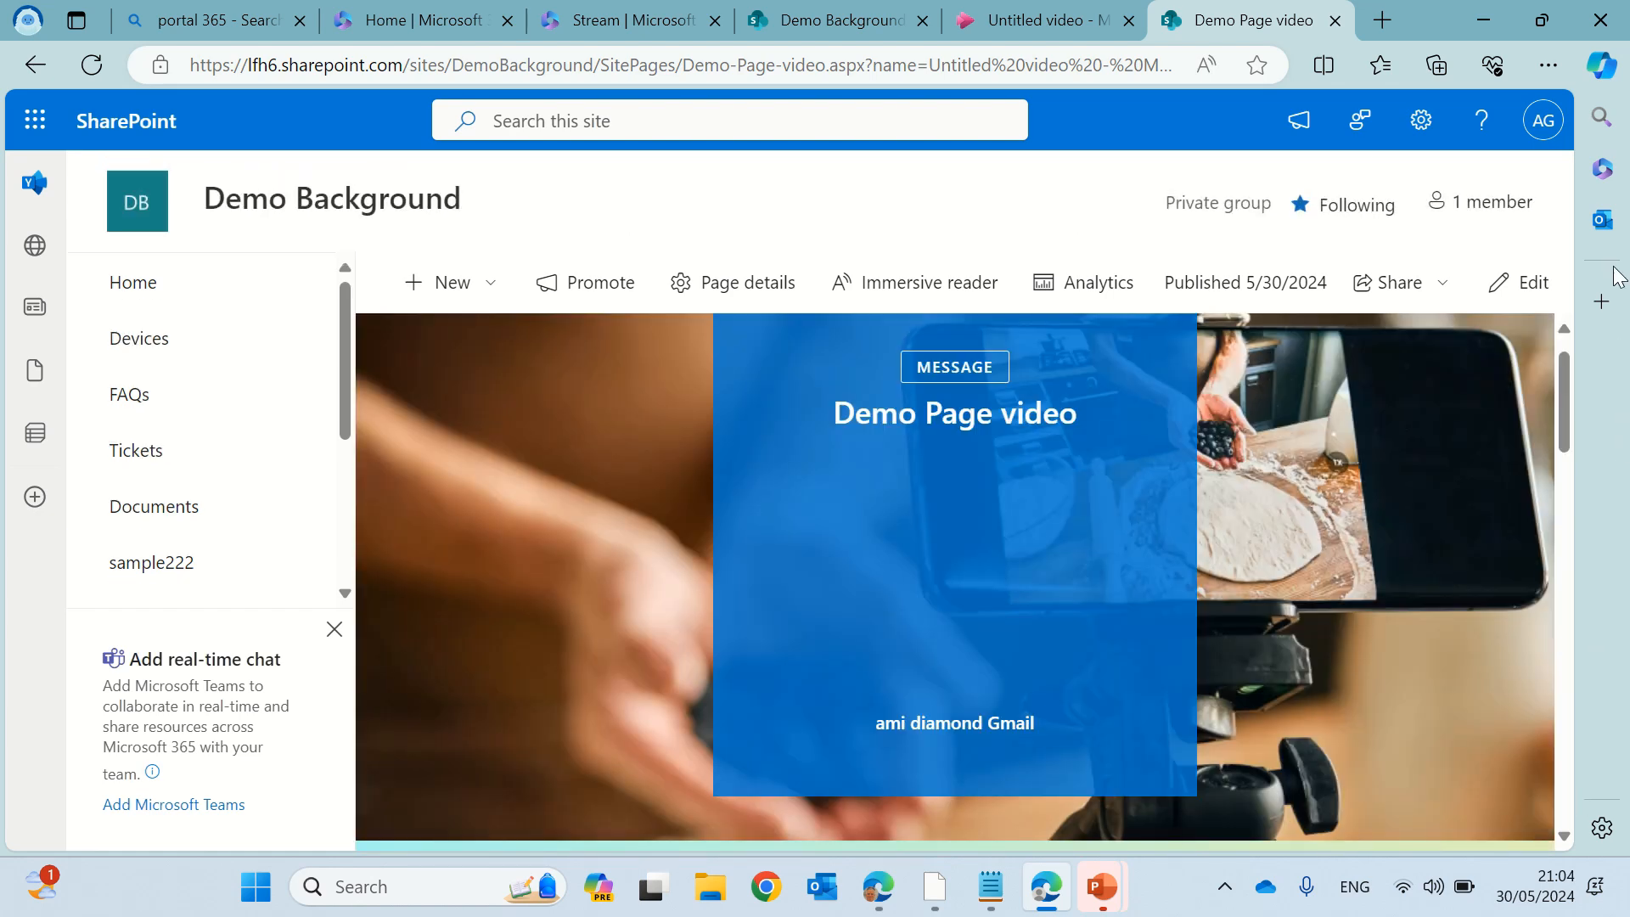
pyautogui.click(1075, 23)
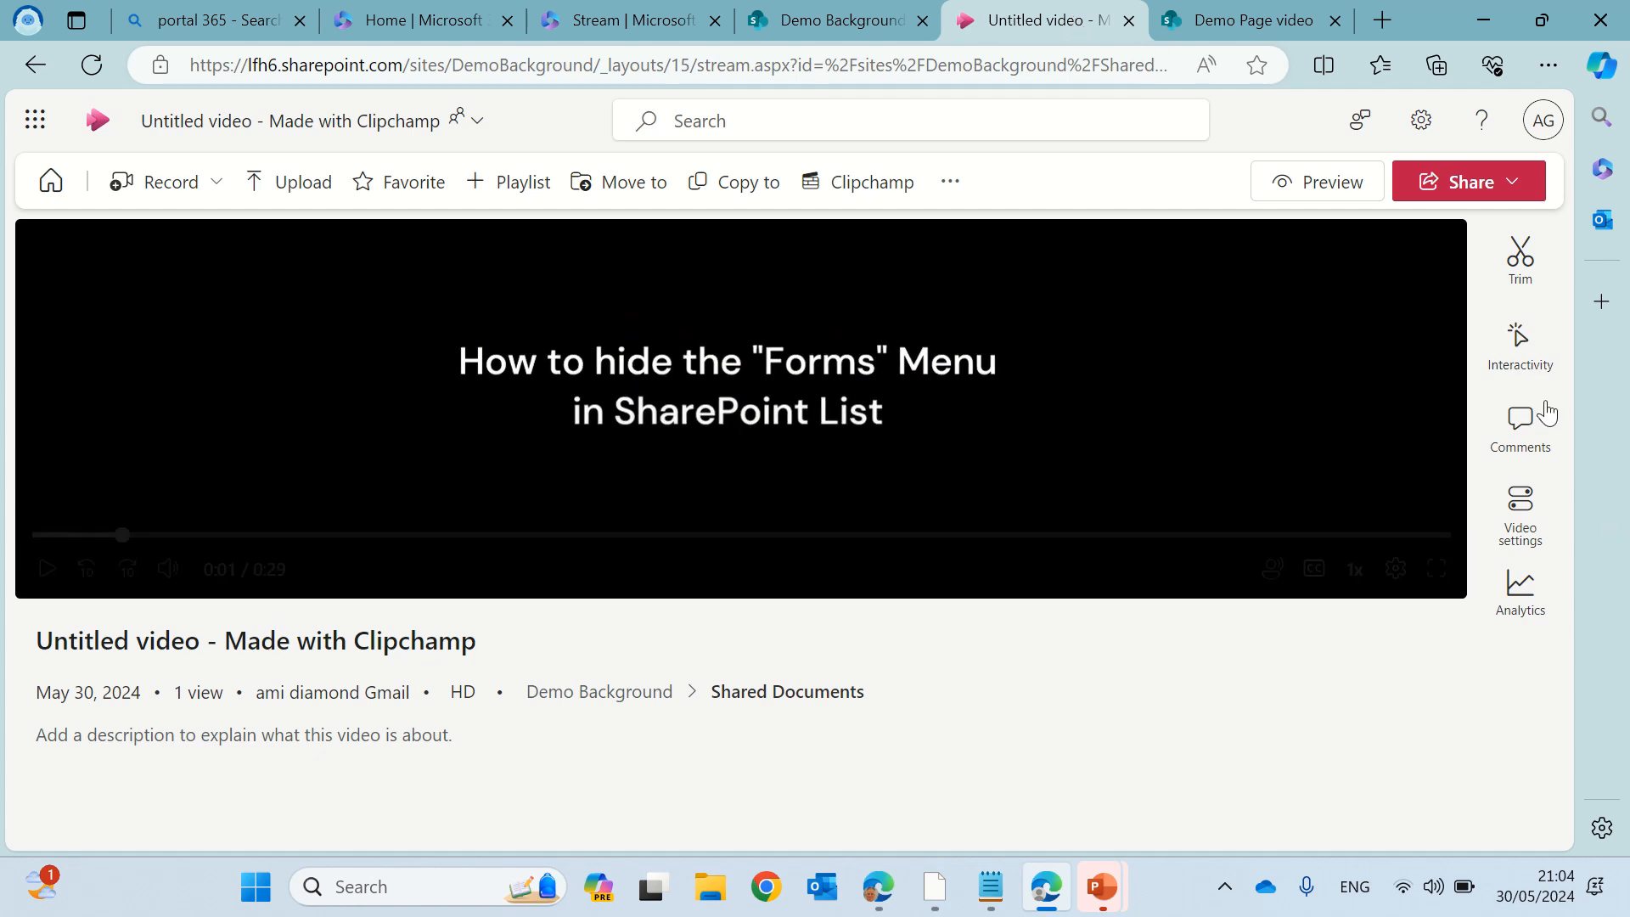
pyautogui.click(1238, 21)
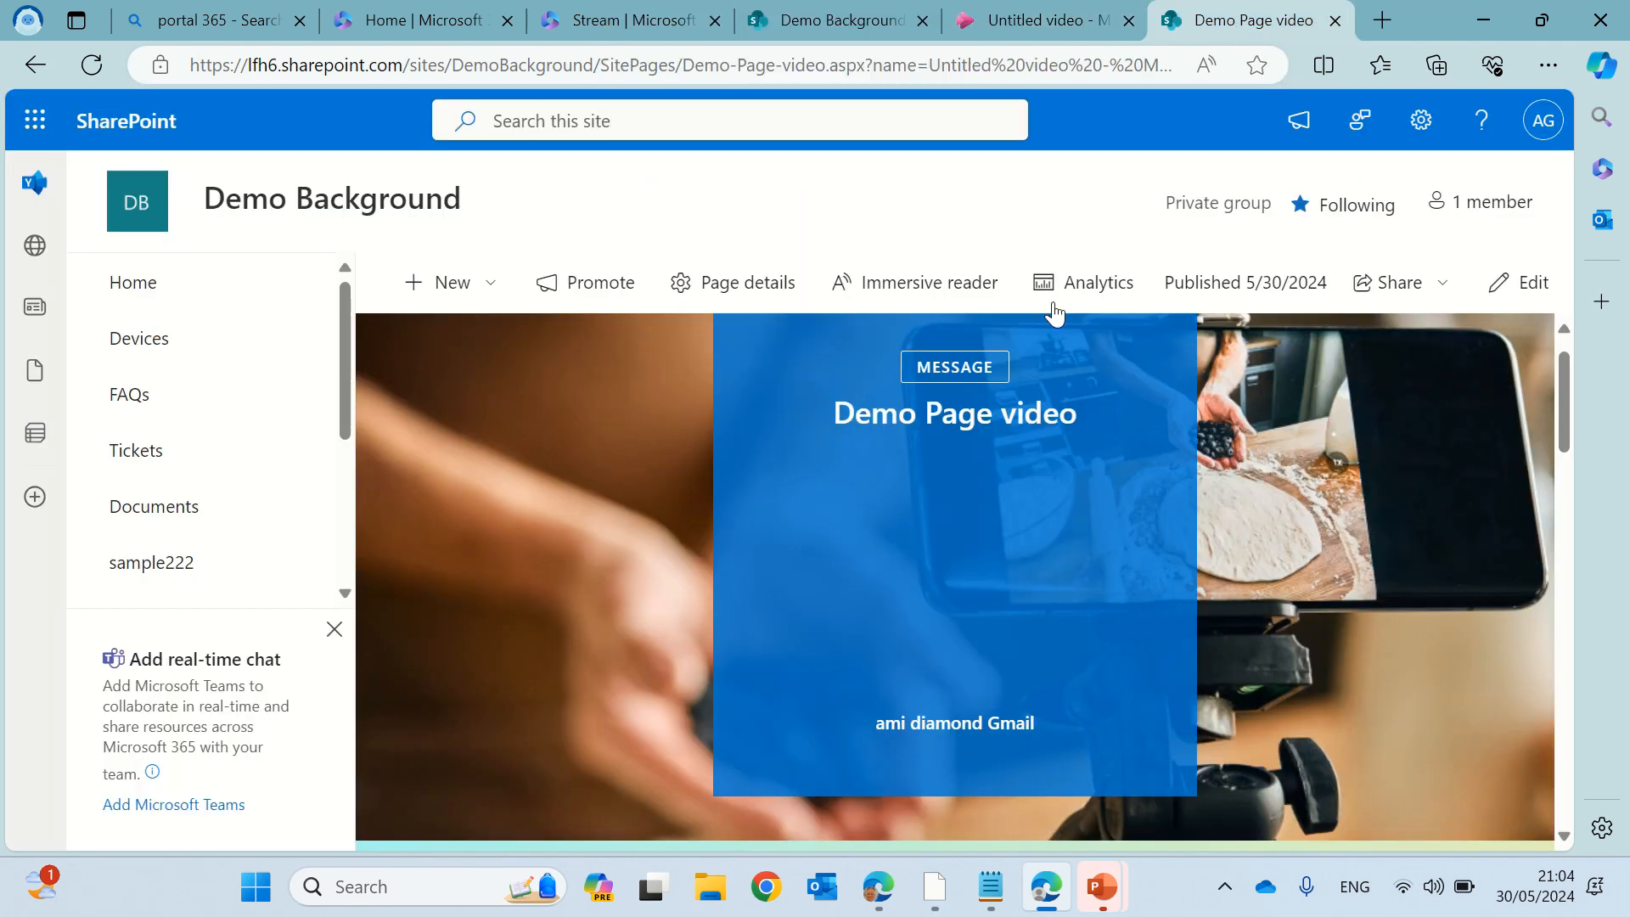
# From the Demo Background site's home page, create a new page with the Recap video template
pyautogui.click(136, 288)
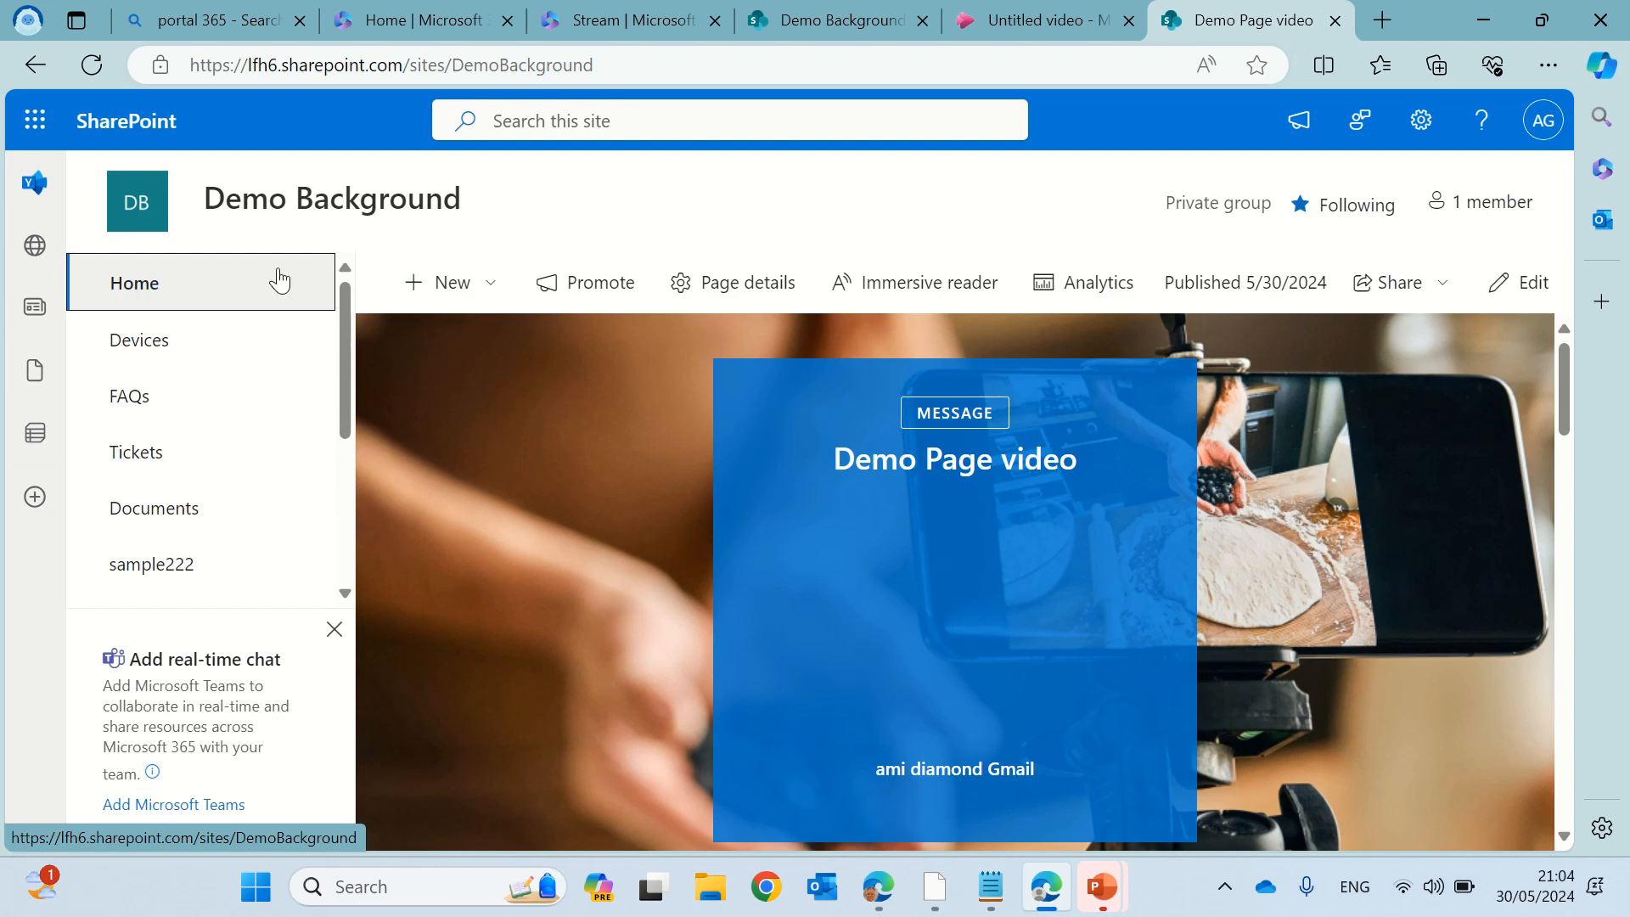
pyautogui.click(114, 292)
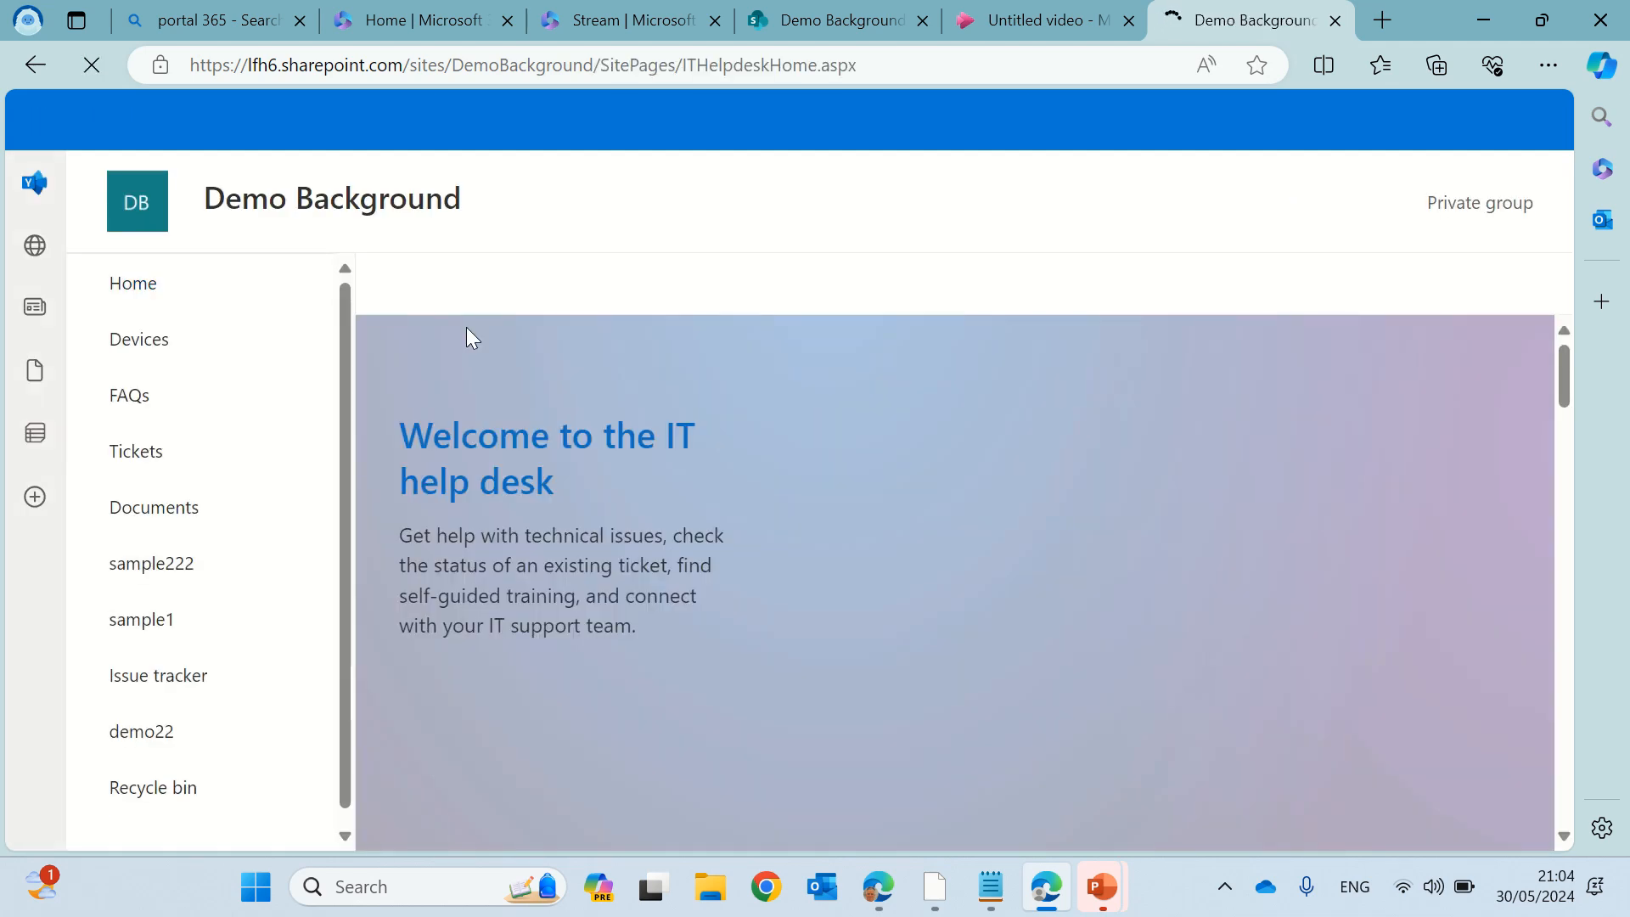
pyautogui.click(478, 288)
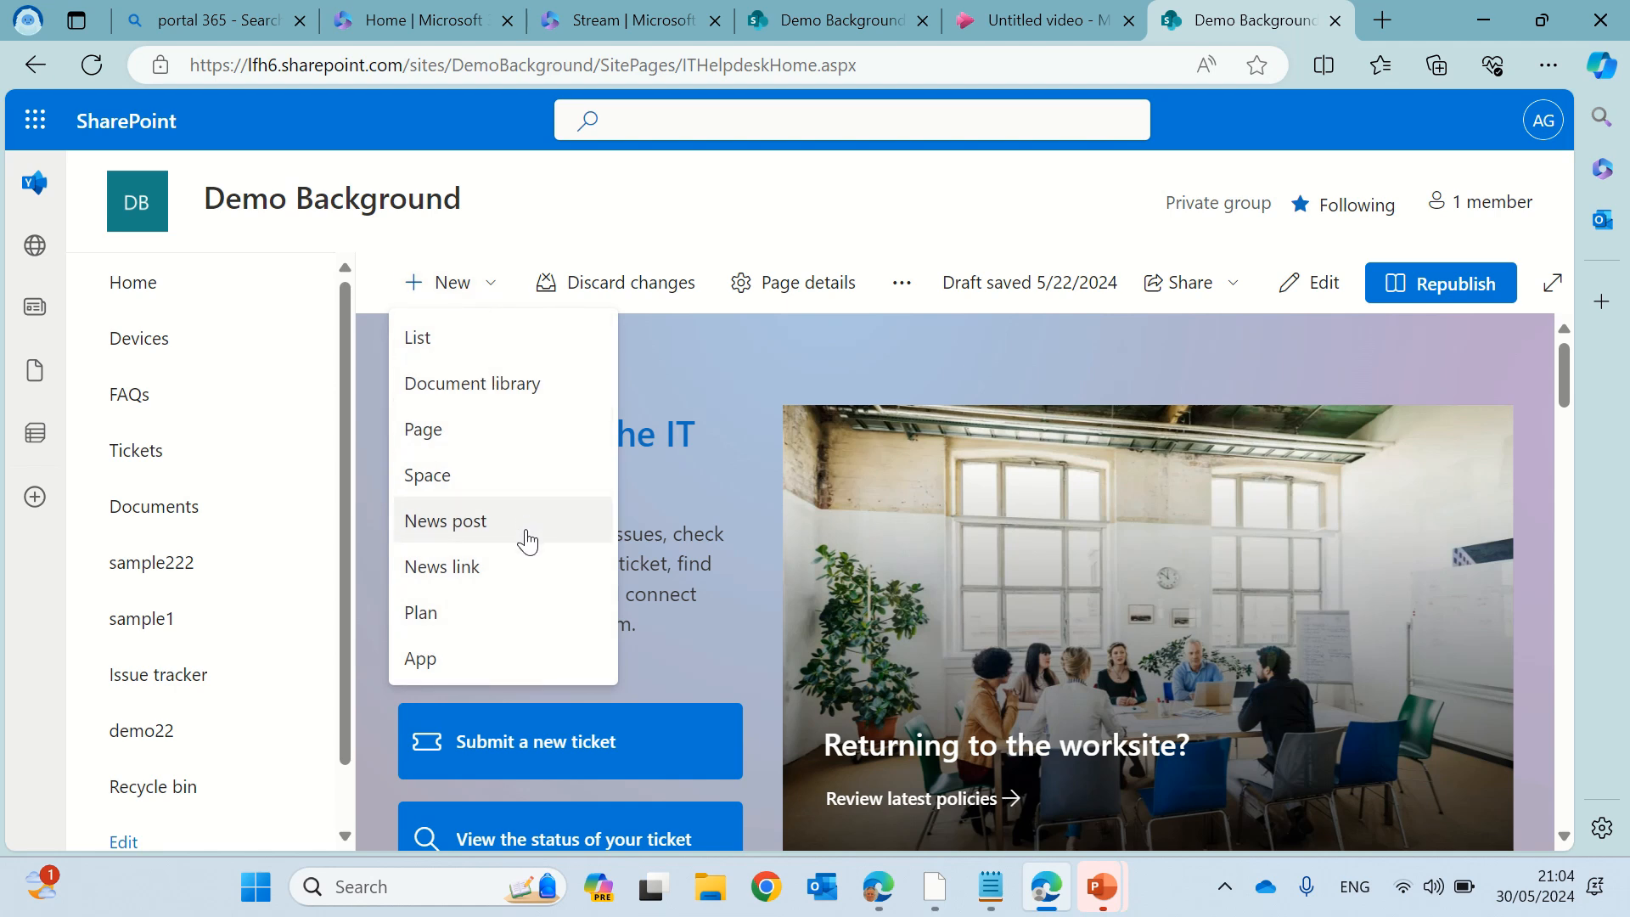
pyautogui.click(478, 431)
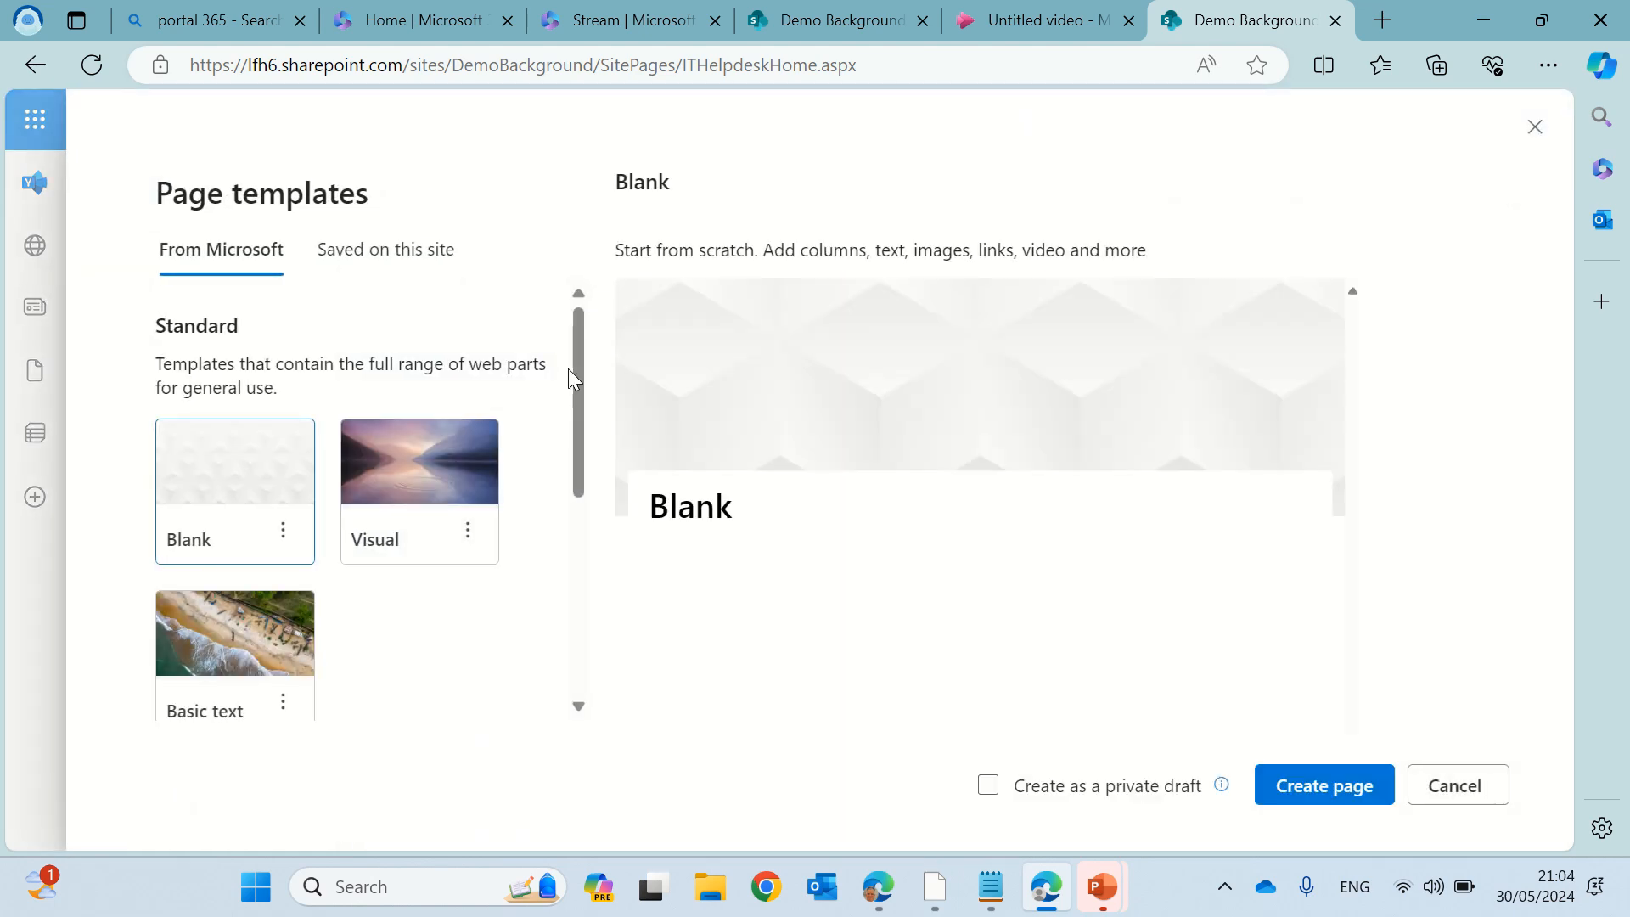
pyautogui.moveTo(575, 354); pyautogui.dragTo(569, 536)
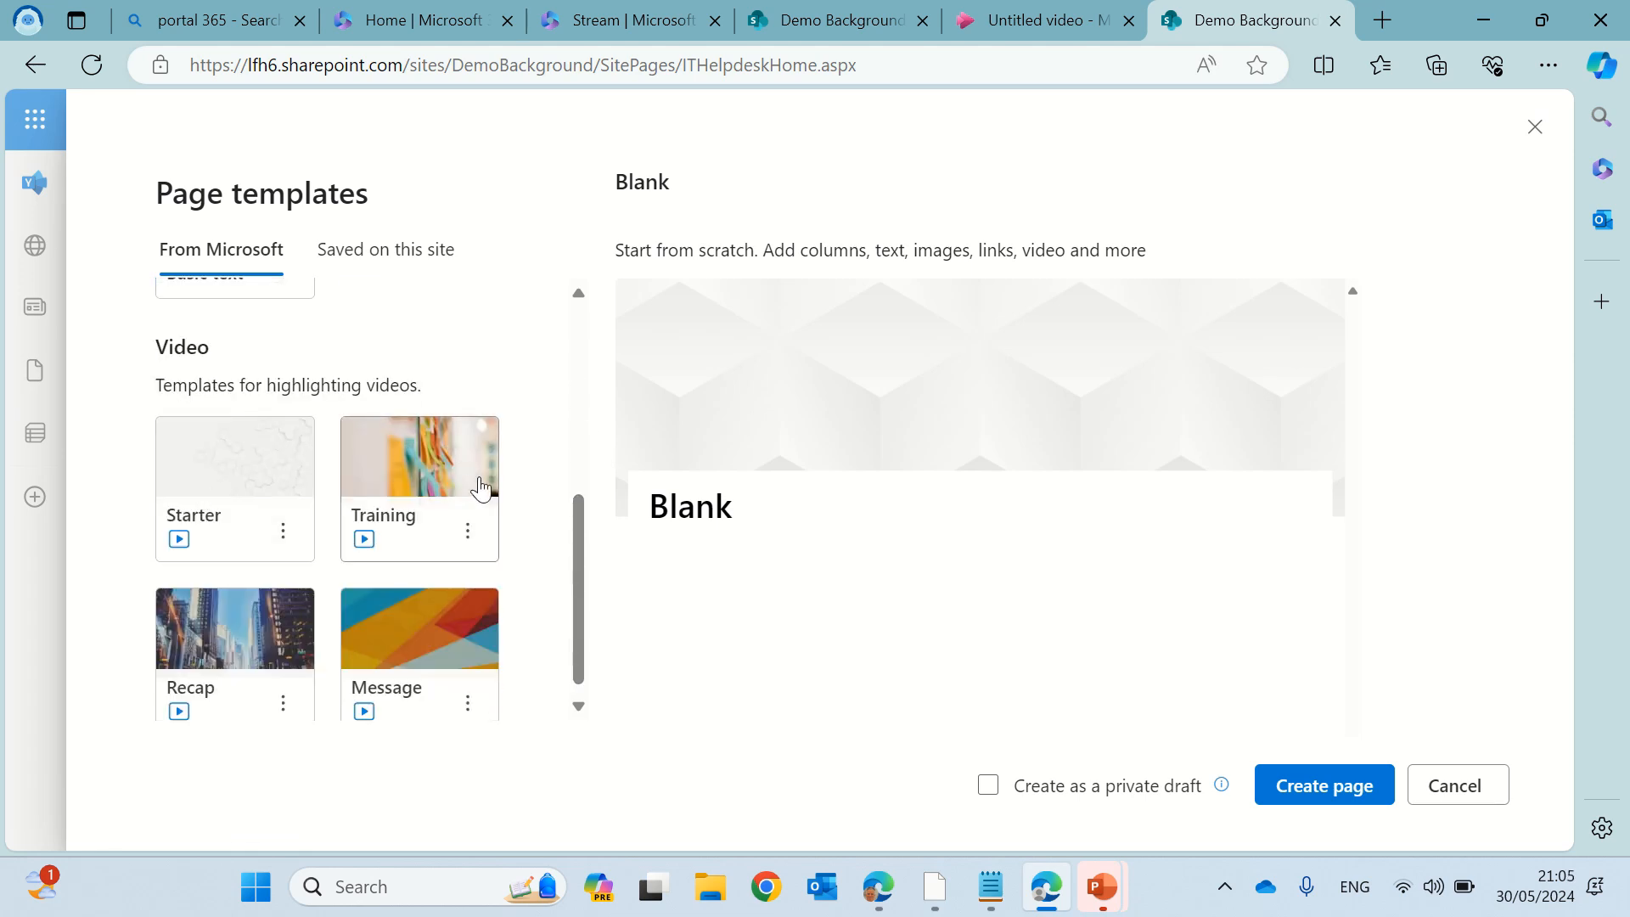
pyautogui.click(252, 632)
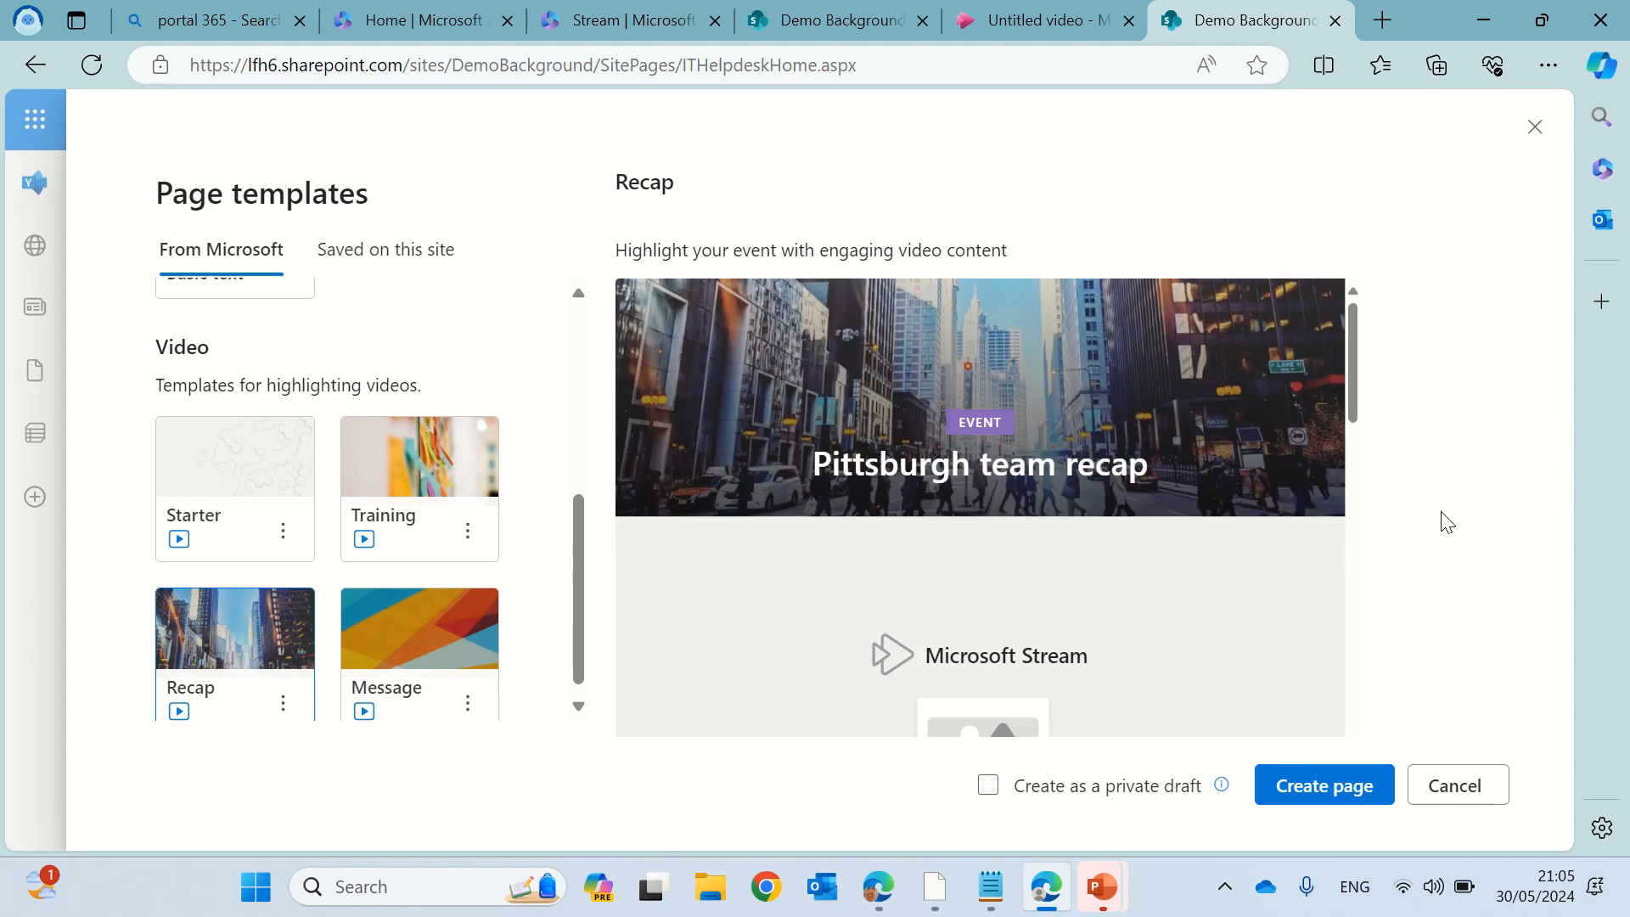
pyautogui.moveTo(1357, 360); pyautogui.dragTo(1354, 431)
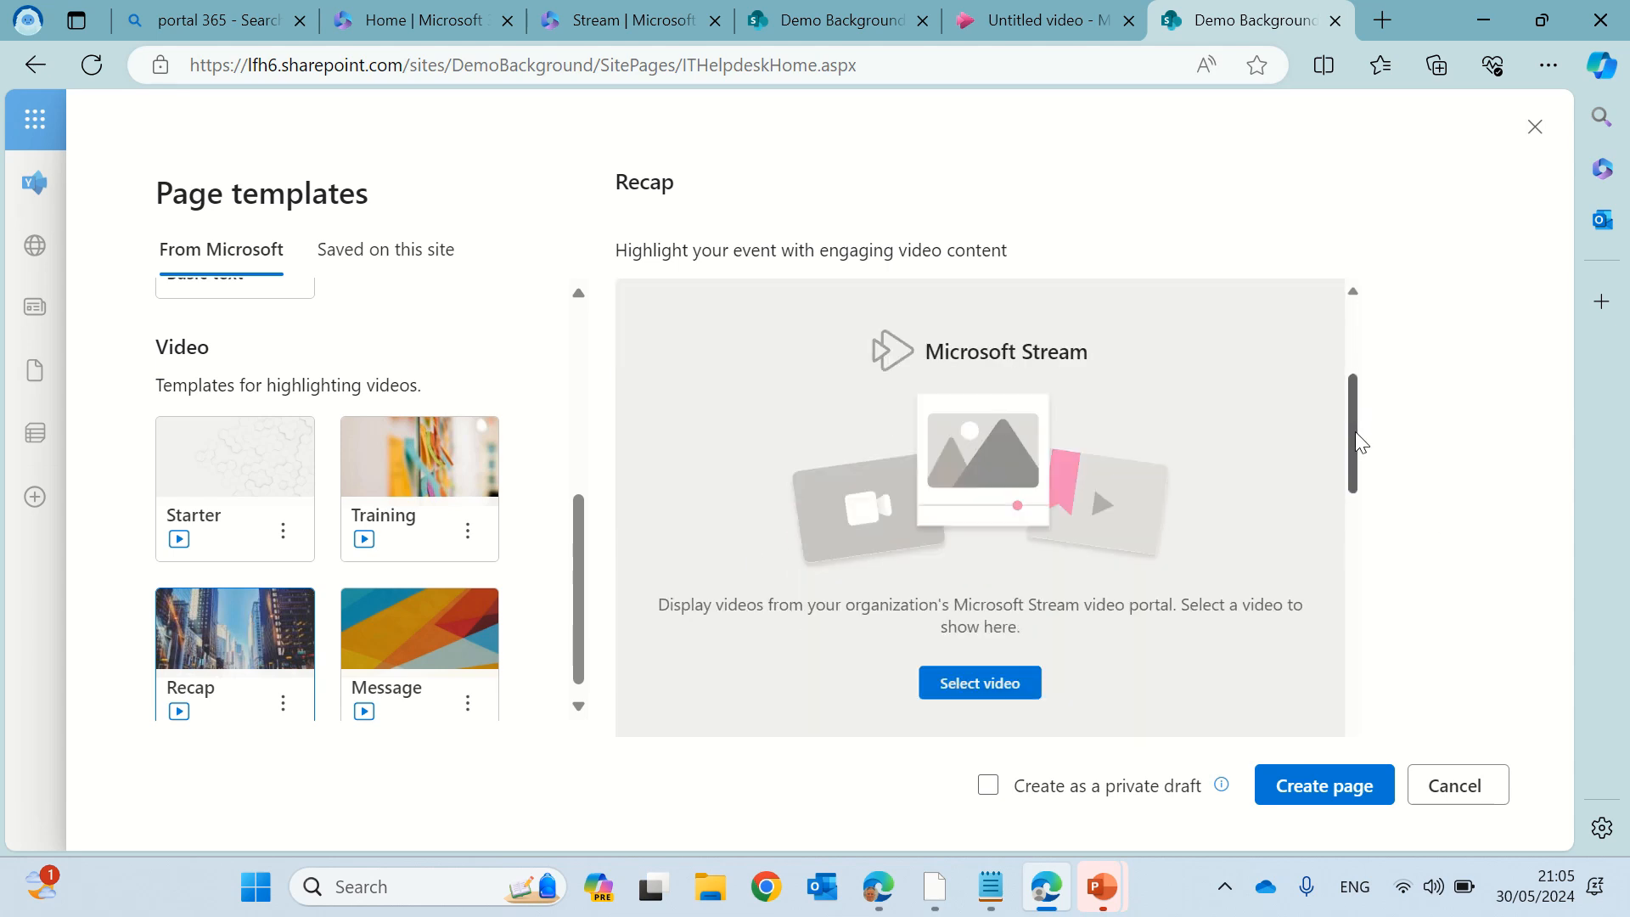
pyautogui.click(1345, 796)
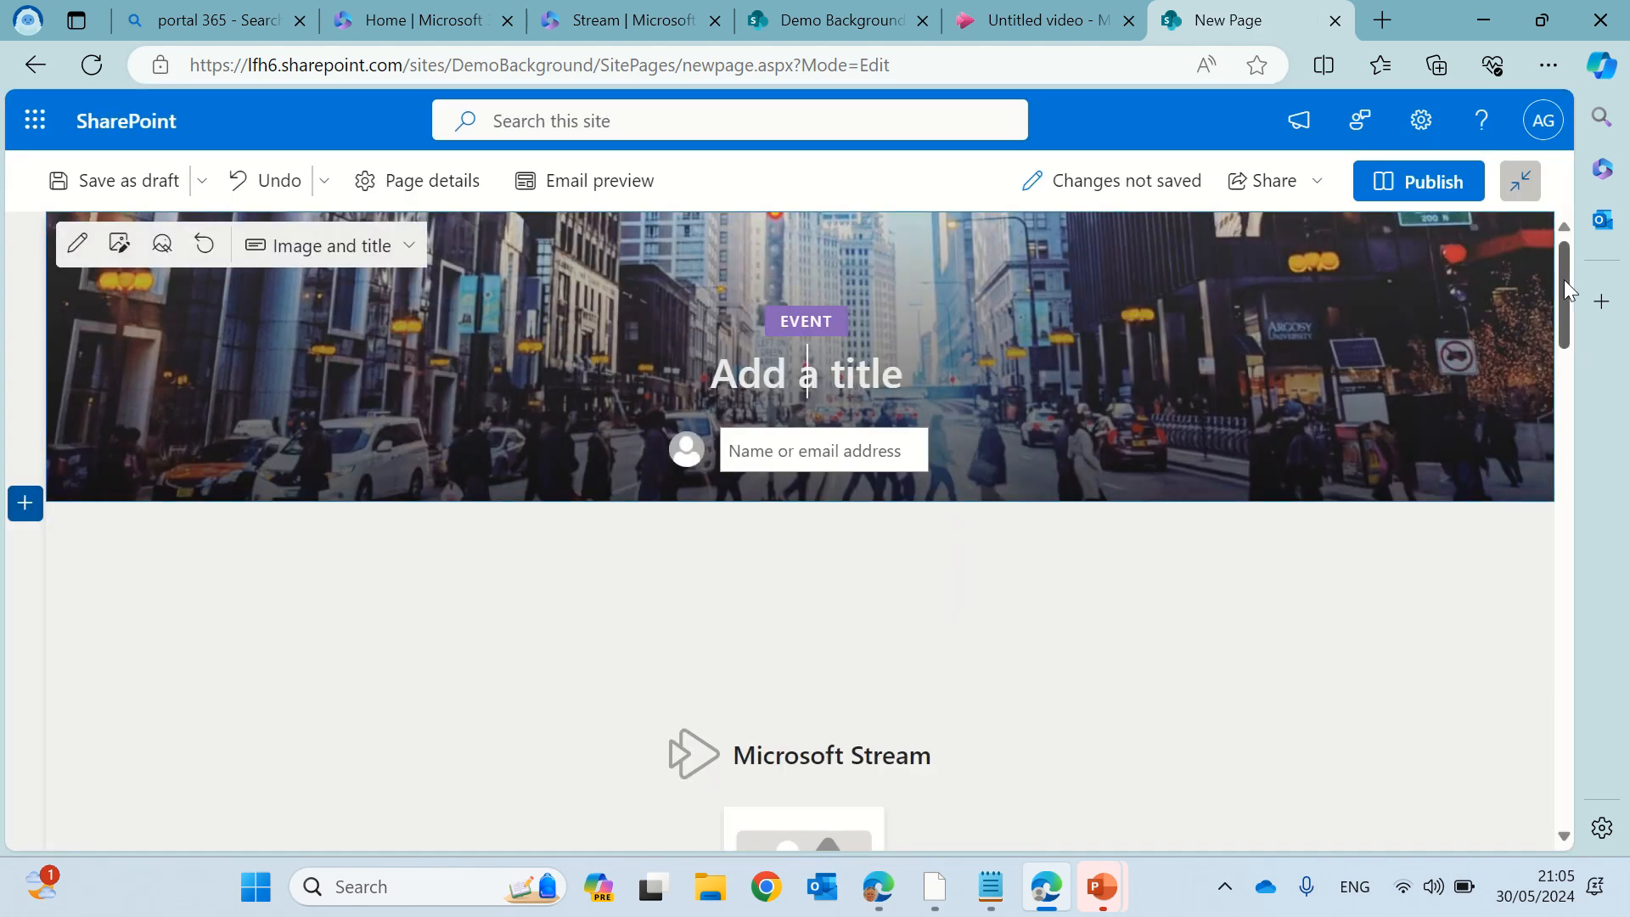
# Insert "Untitled video - Made with Clipchamp.mp4" from the site's Documents library into the page's Microsoft Stream web part
pyautogui.moveTo(1564, 278); pyautogui.dragTo(1567, 388)
pyautogui.click(788, 517)
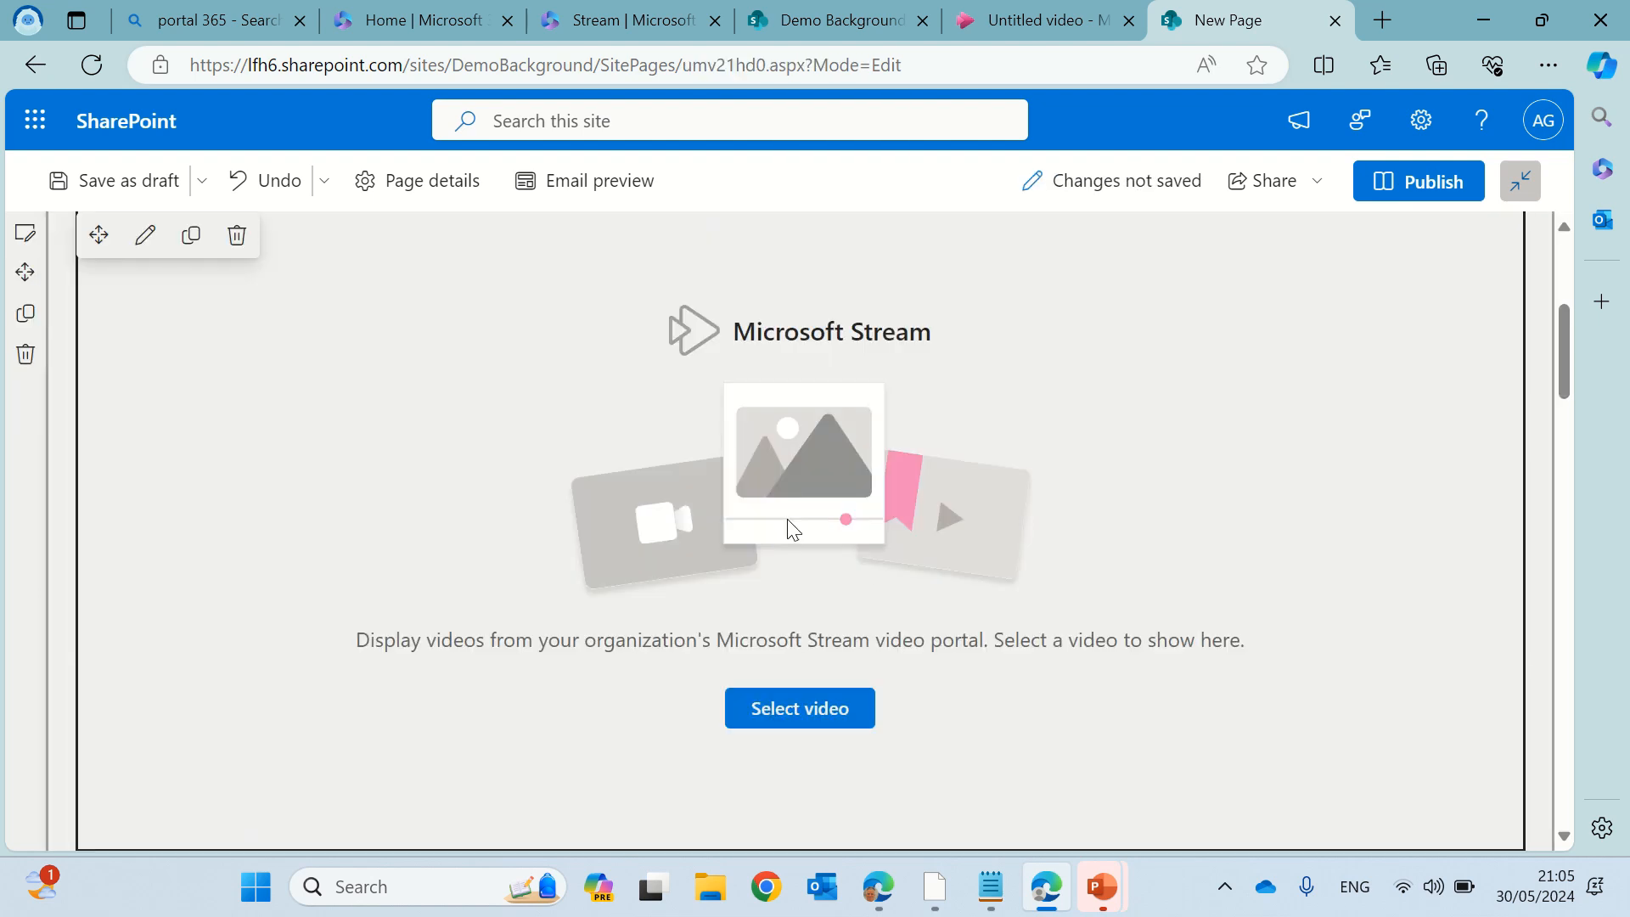
pyautogui.click(836, 724)
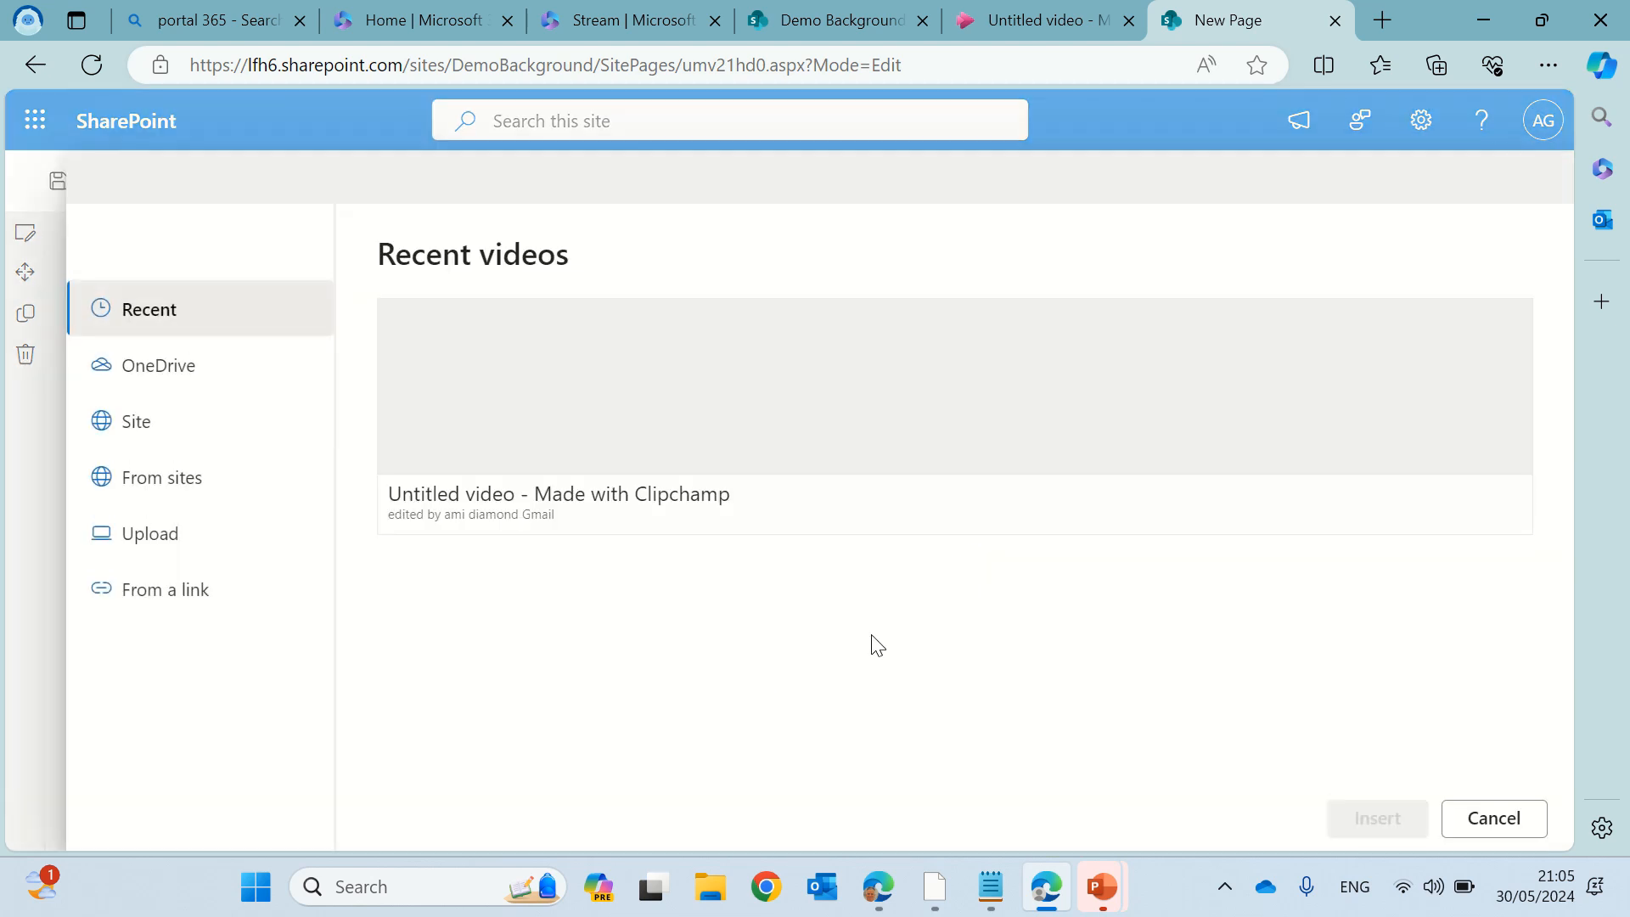
pyautogui.click(177, 378)
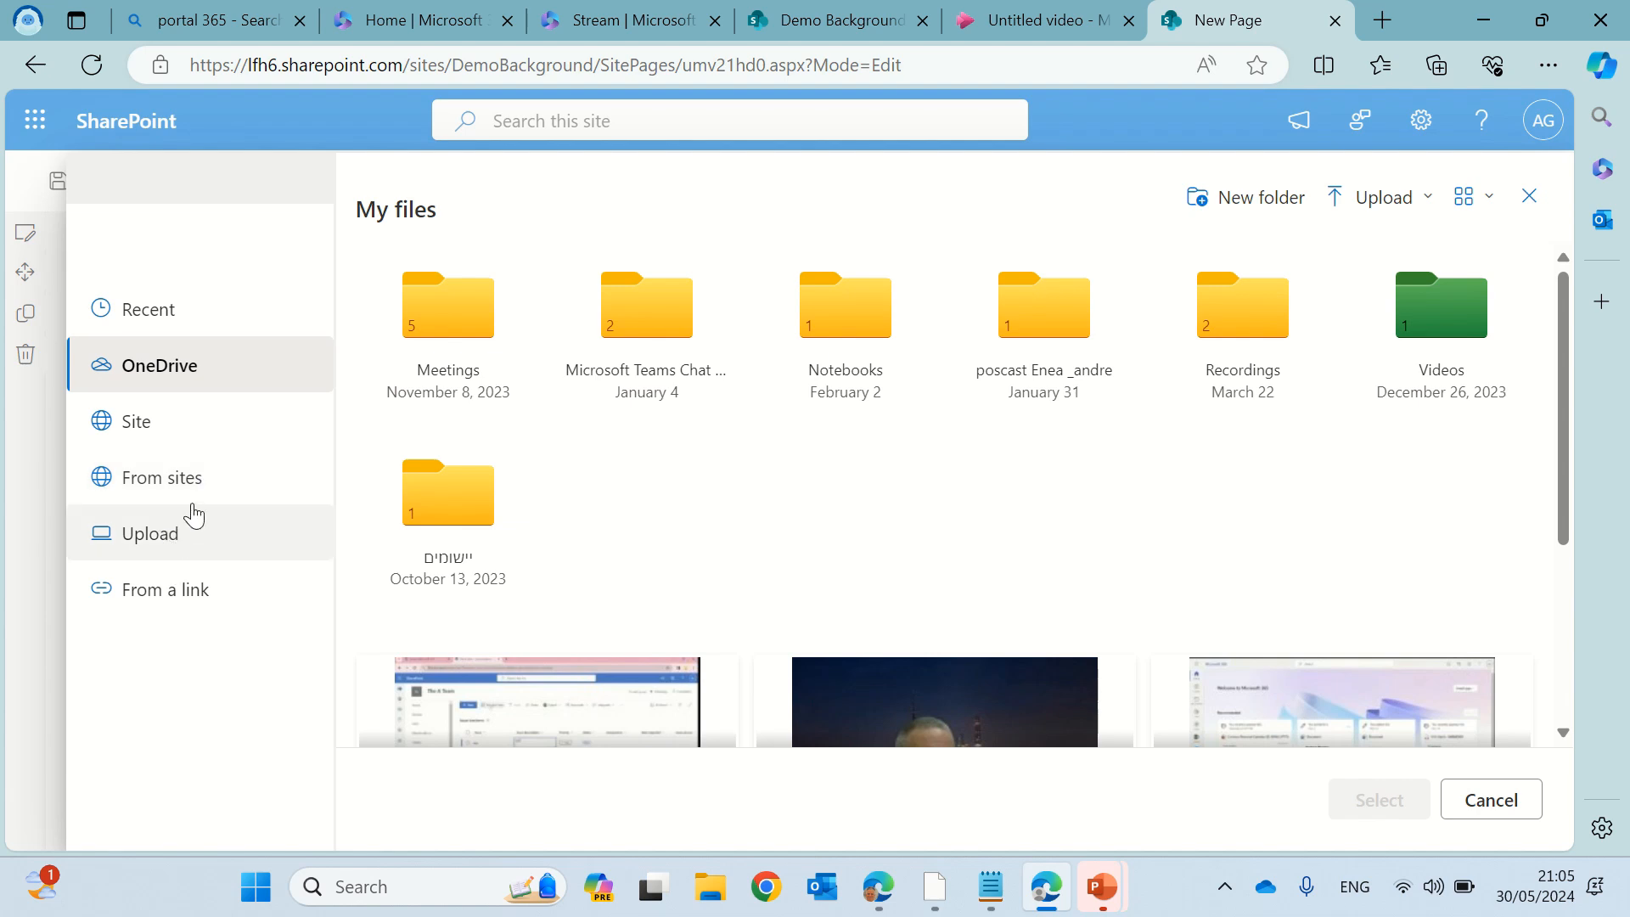
pyautogui.click(207, 482)
pyautogui.click(163, 410)
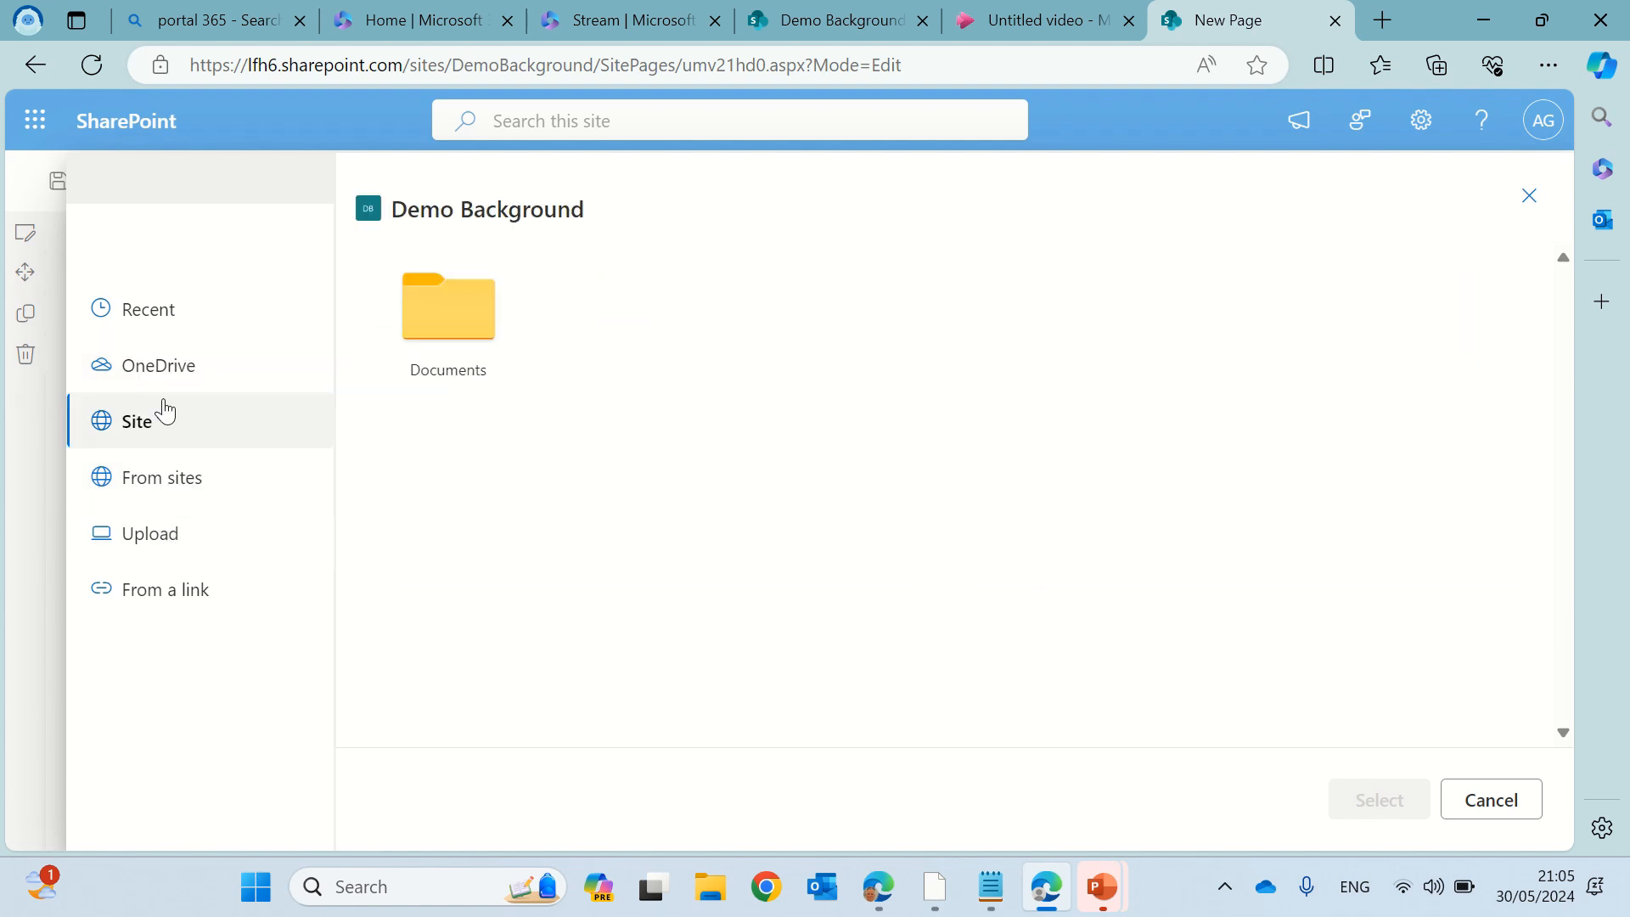
pyautogui.click(477, 316)
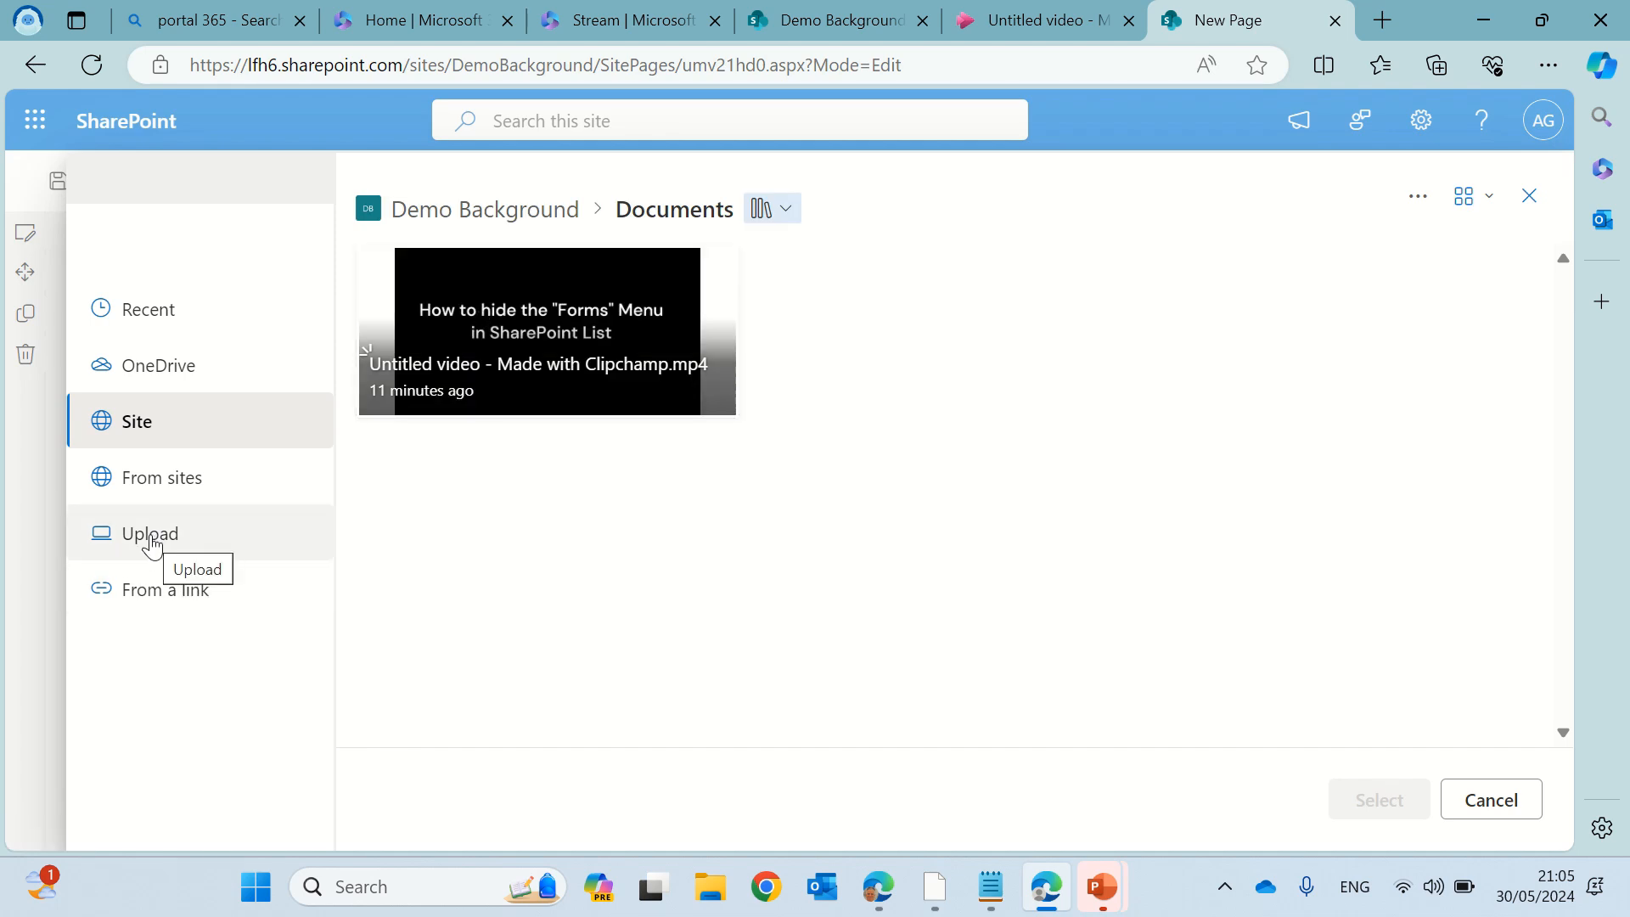
pyautogui.click(558, 344)
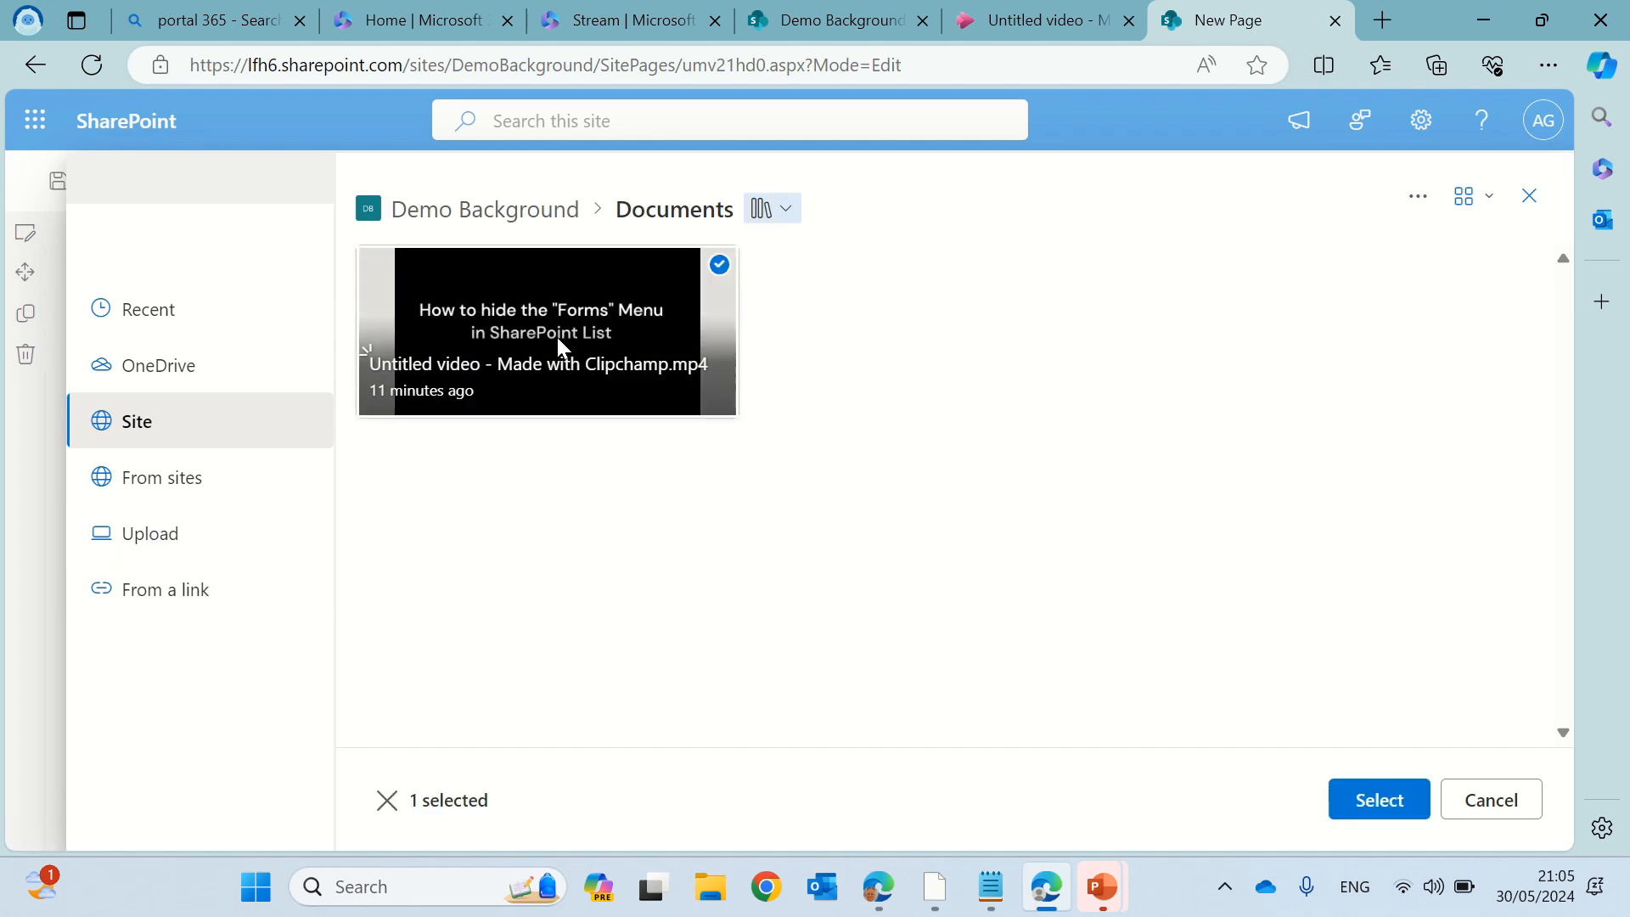
pyautogui.click(1379, 798)
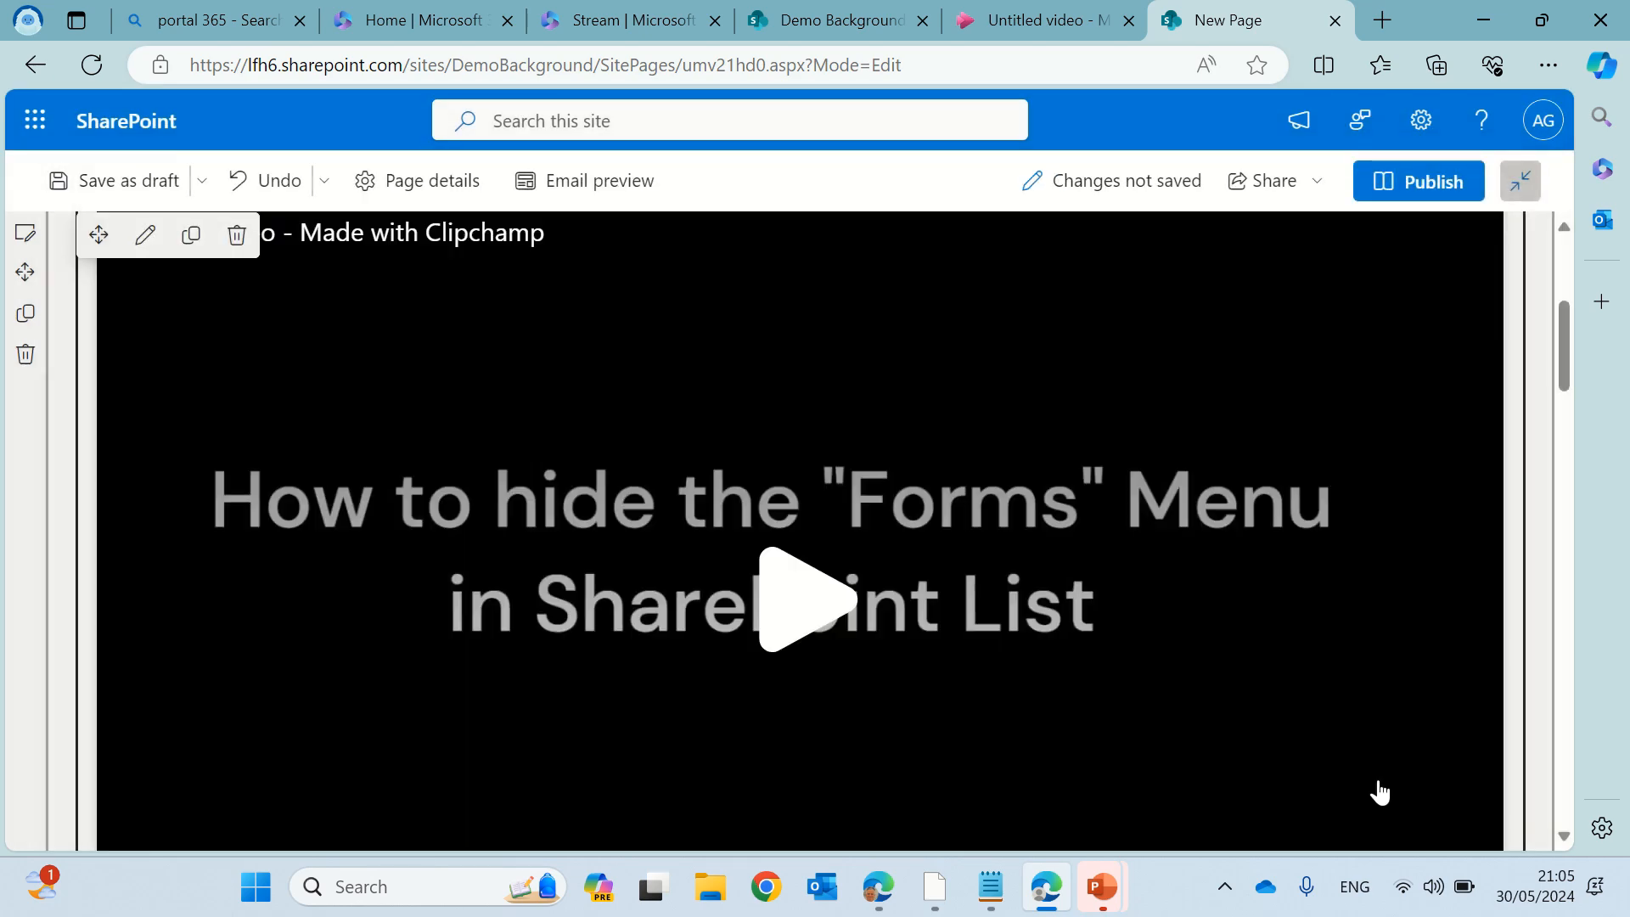
# Browse the web parts that can be added below the Team-building activities text, without adding one
pyautogui.moveTo(1562, 355); pyautogui.dragTo(1555, 436)
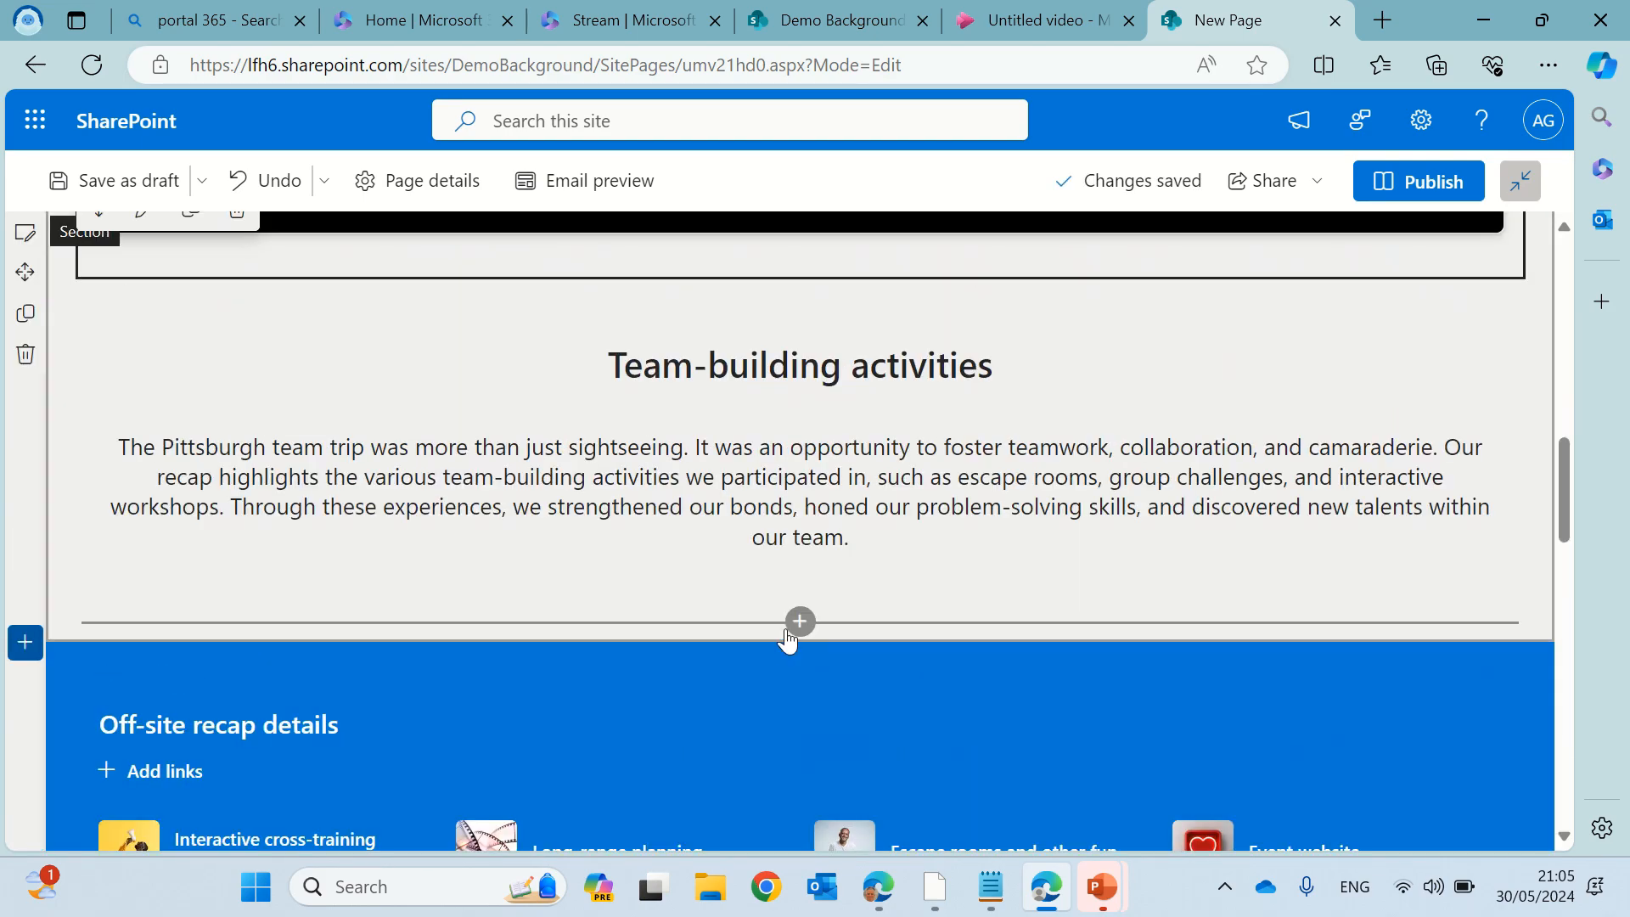
pyautogui.click(800, 624)
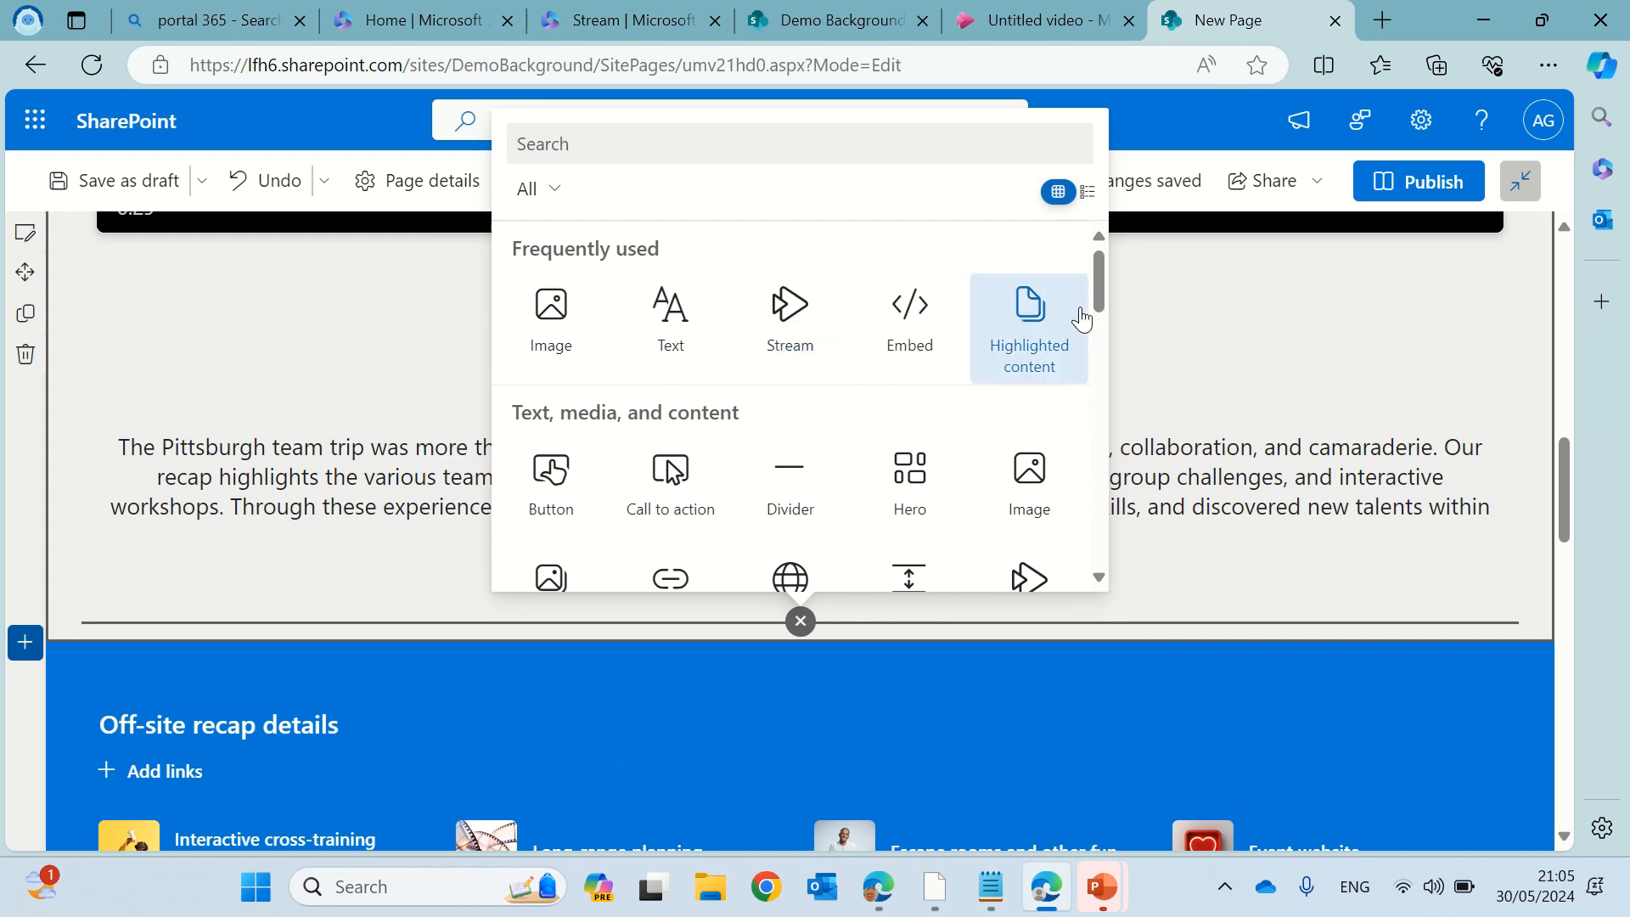
pyautogui.moveTo(1103, 270); pyautogui.dragTo(1068, 160)
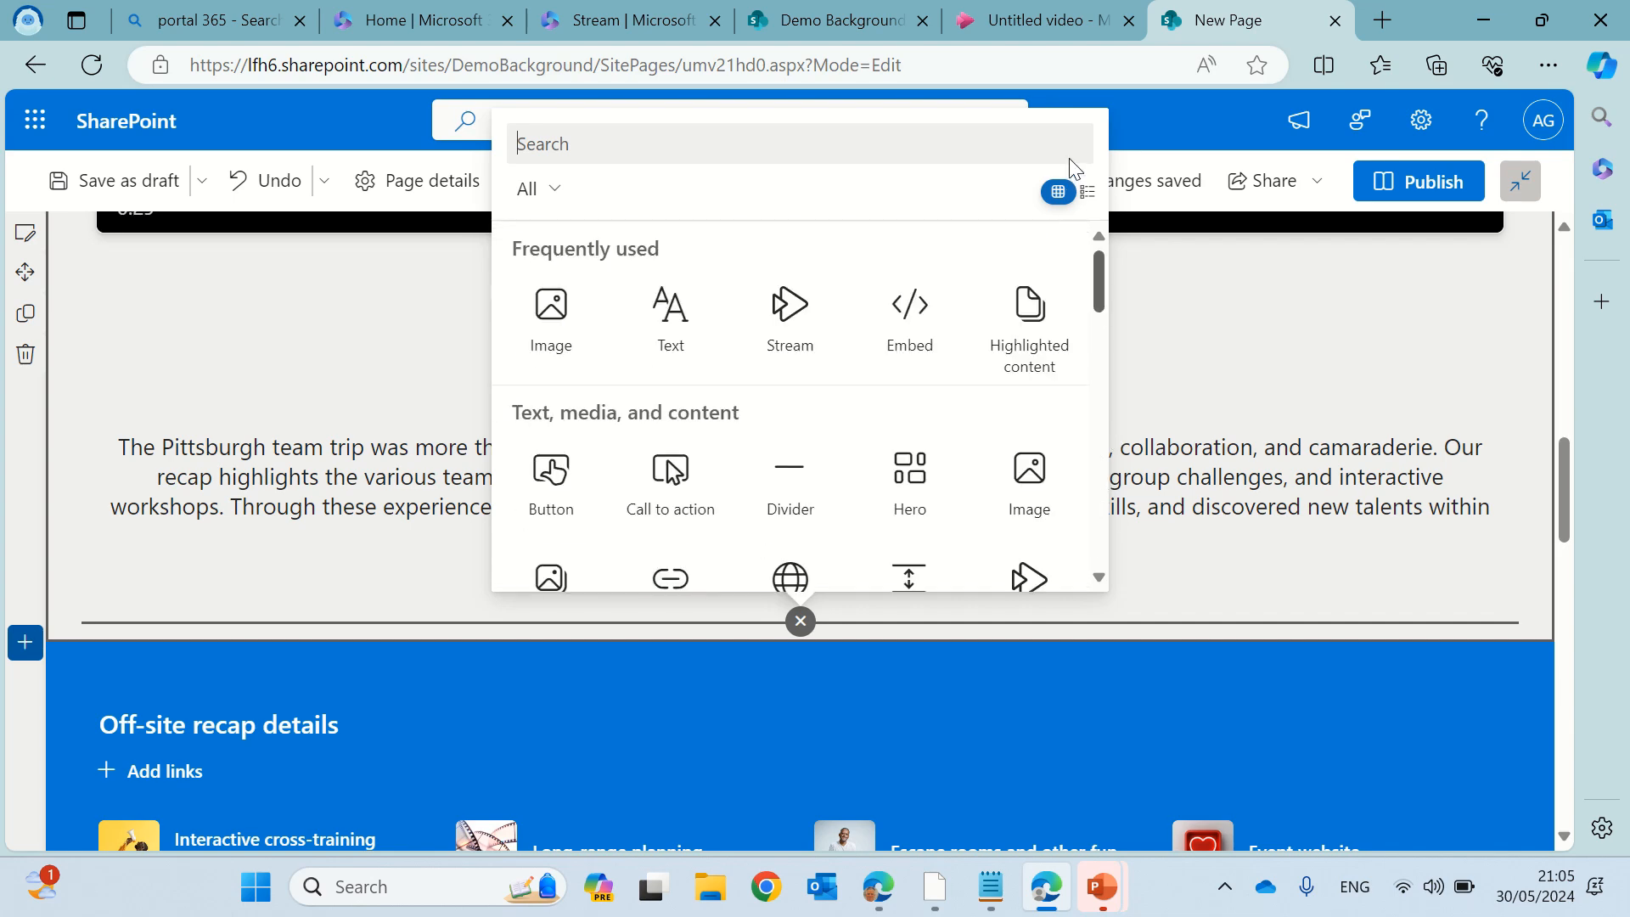
pyautogui.click(1443, 315)
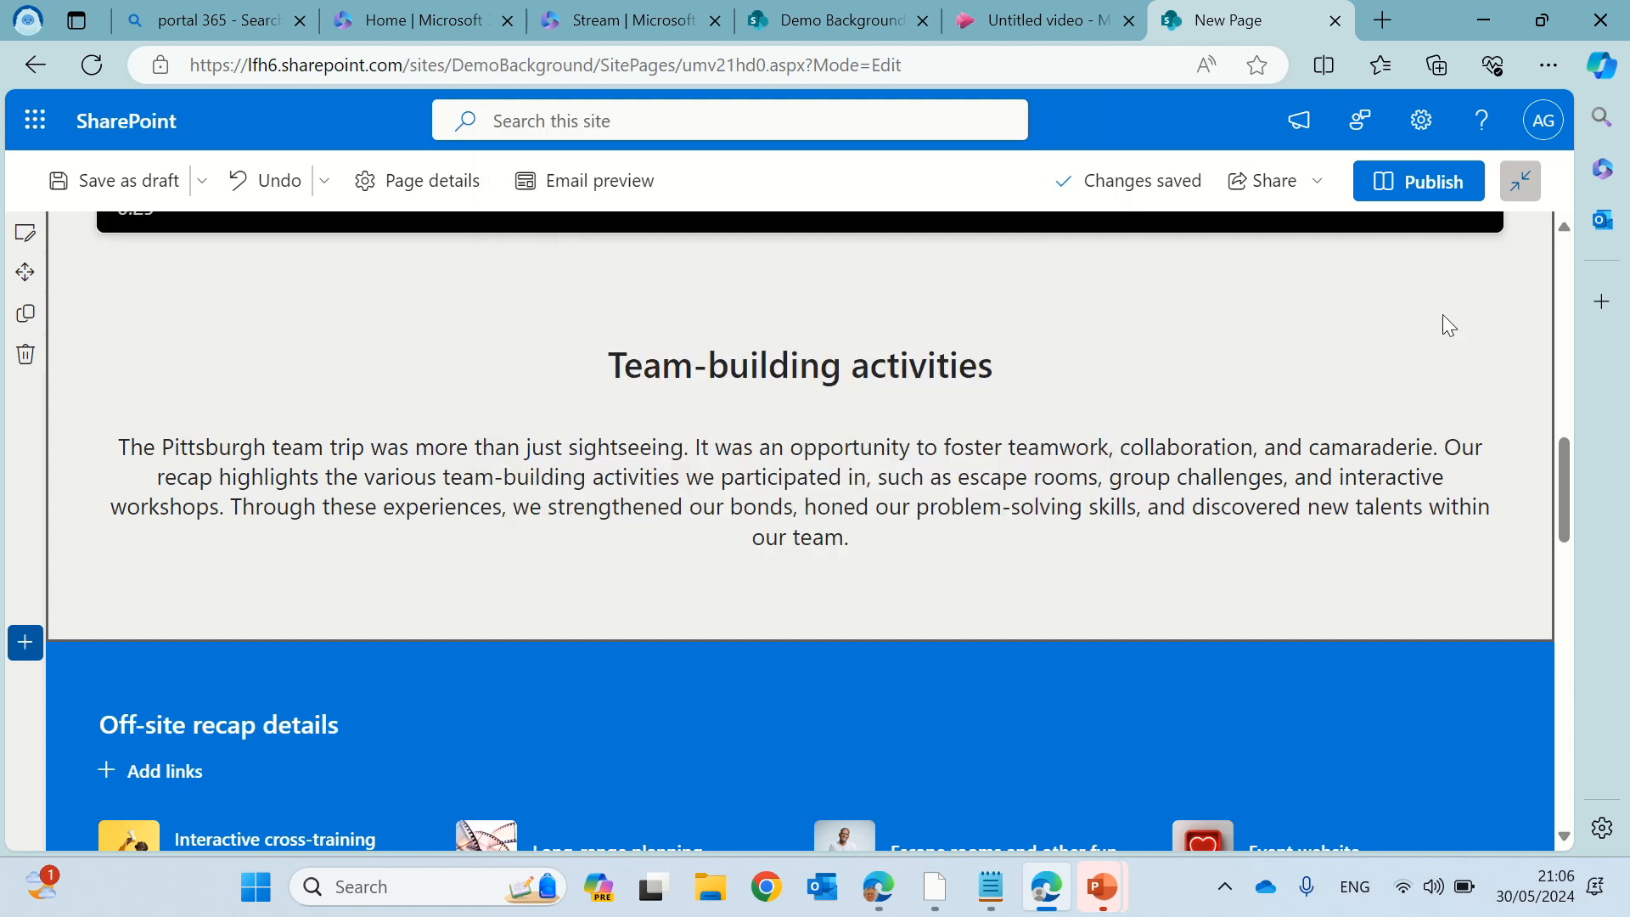
# Try to publish the page without a title
pyautogui.moveTo(1566, 465); pyautogui.dragTo(1504, 253)
pyautogui.click(1423, 186)
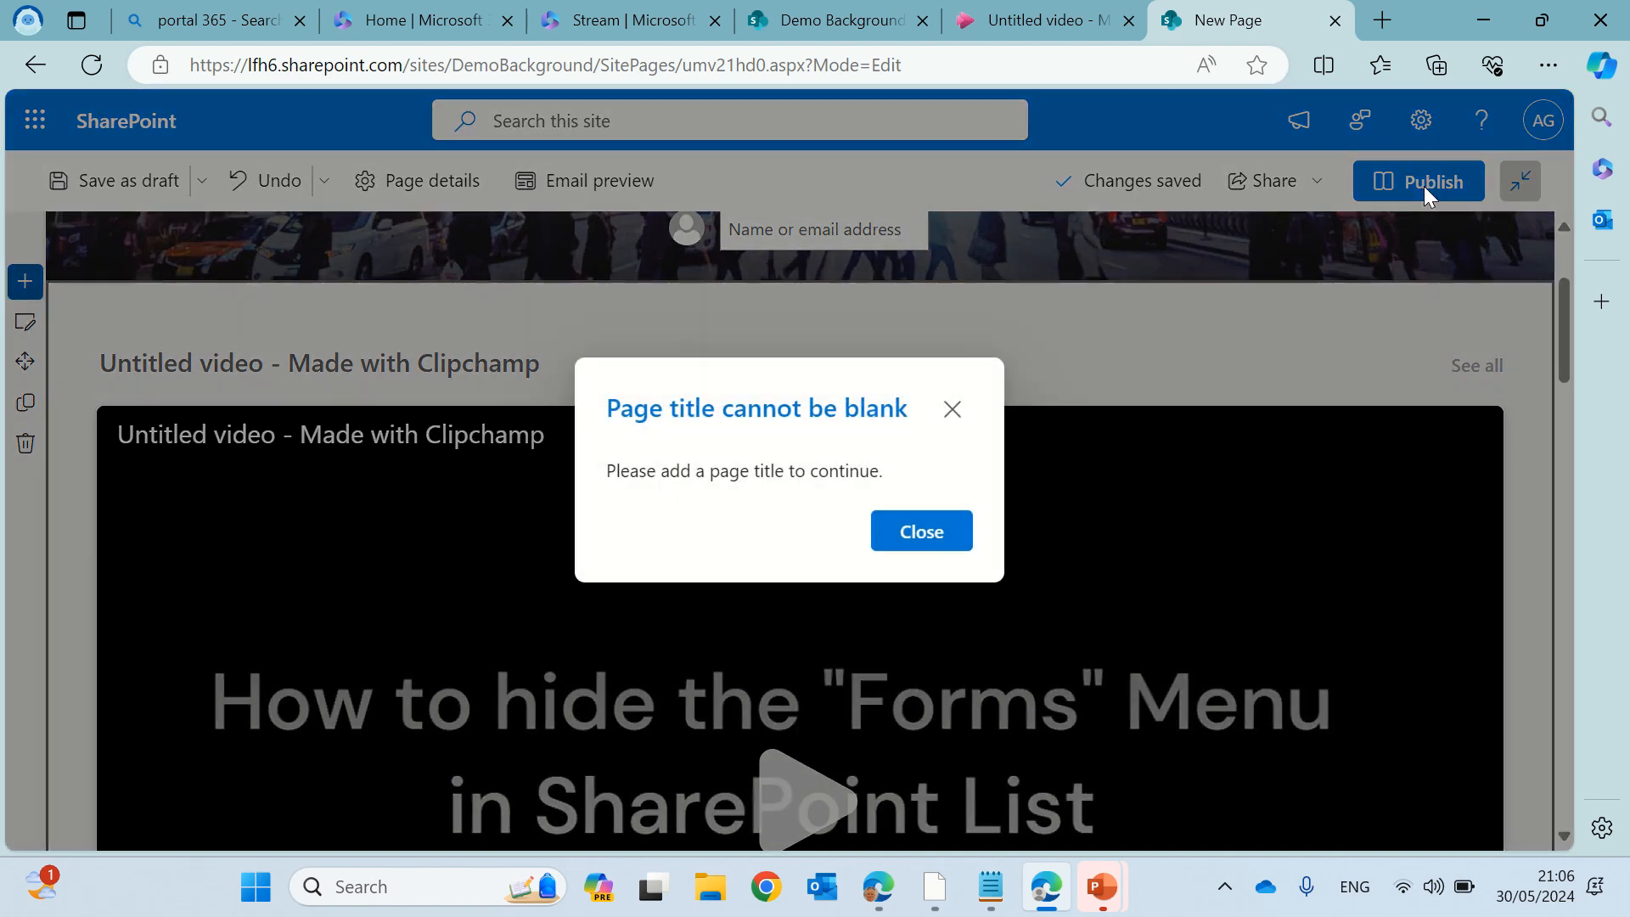
pyautogui.click(937, 536)
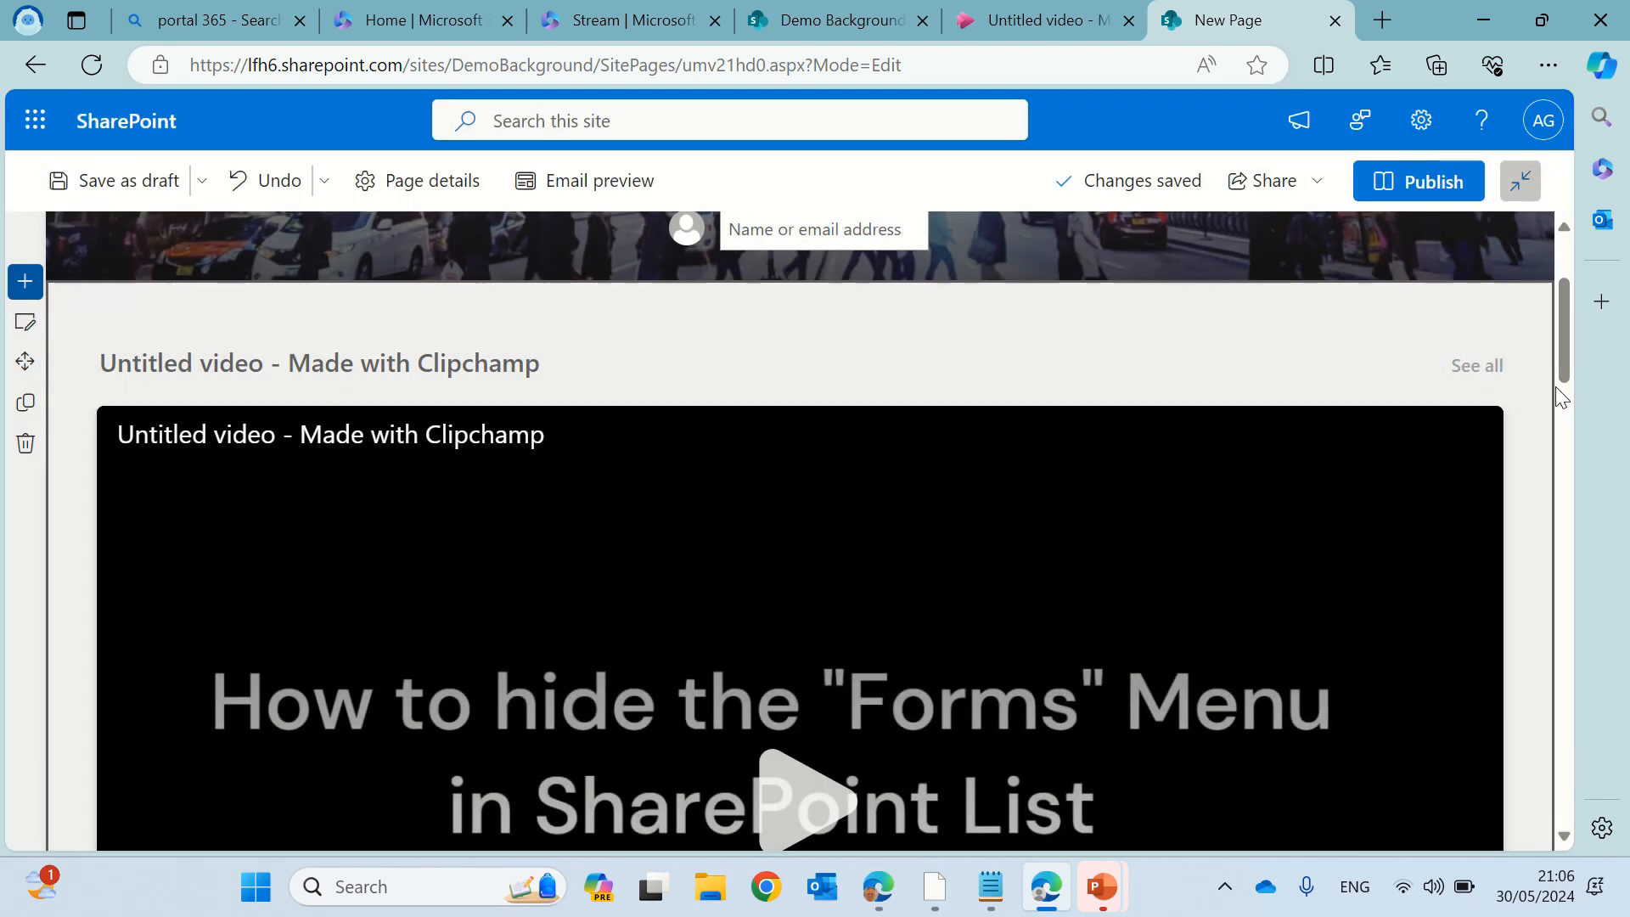
# Title the page "vdo", publish it, and close the suggestions for promoting it
pyautogui.moveTo(1560, 370); pyautogui.dragTo(1557, 282)
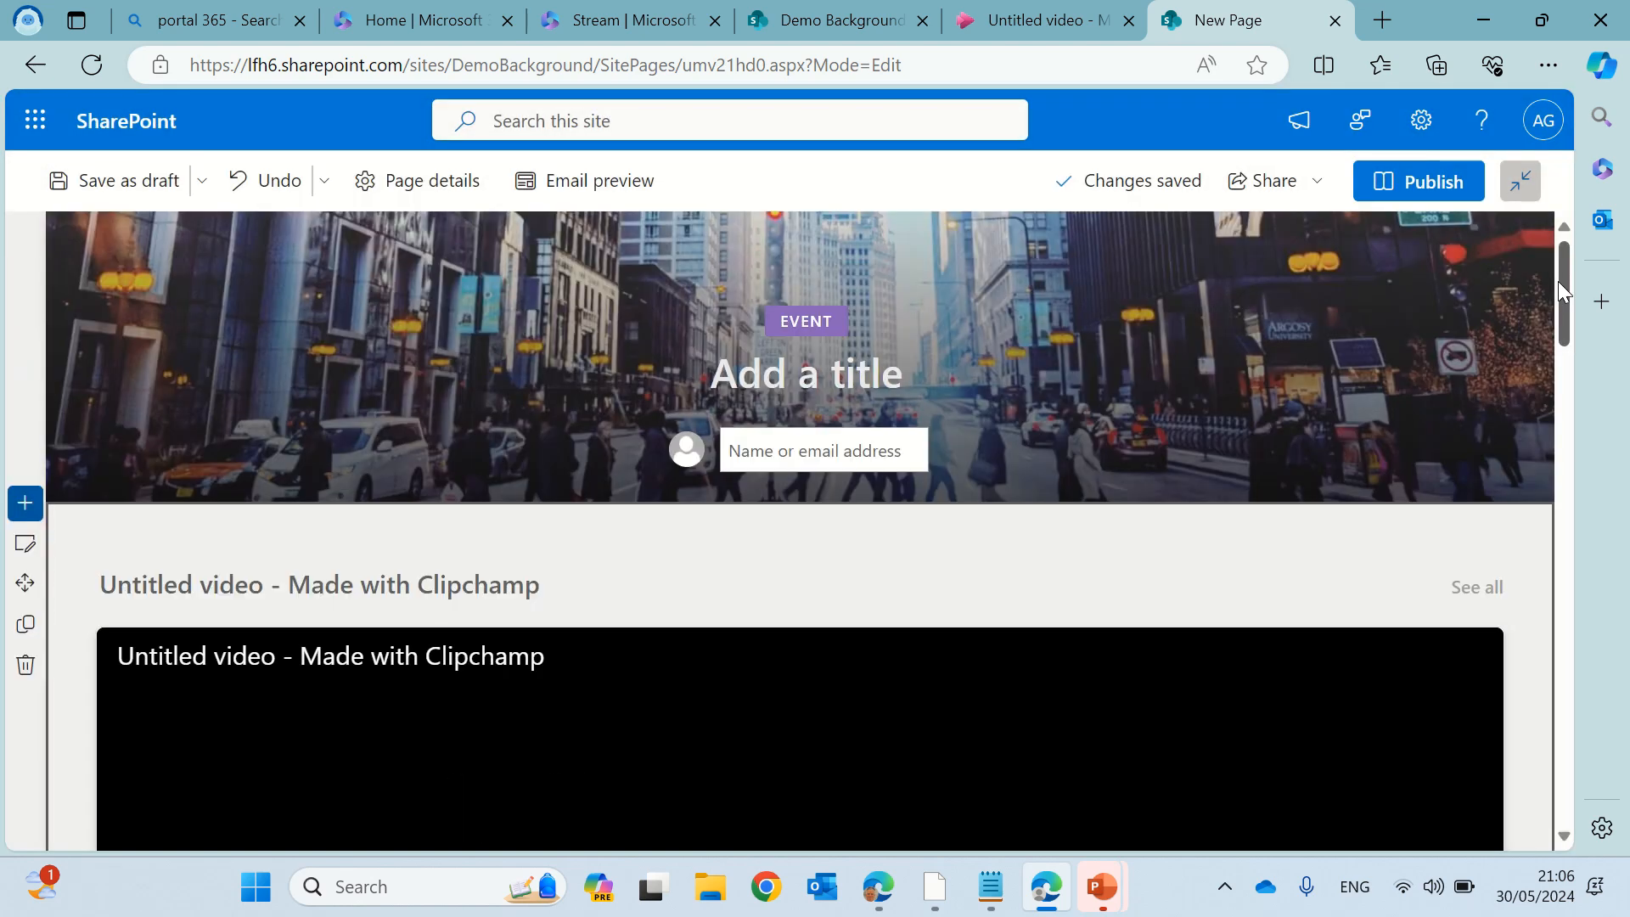
pyautogui.click(820, 374)
pyautogui.write('v')
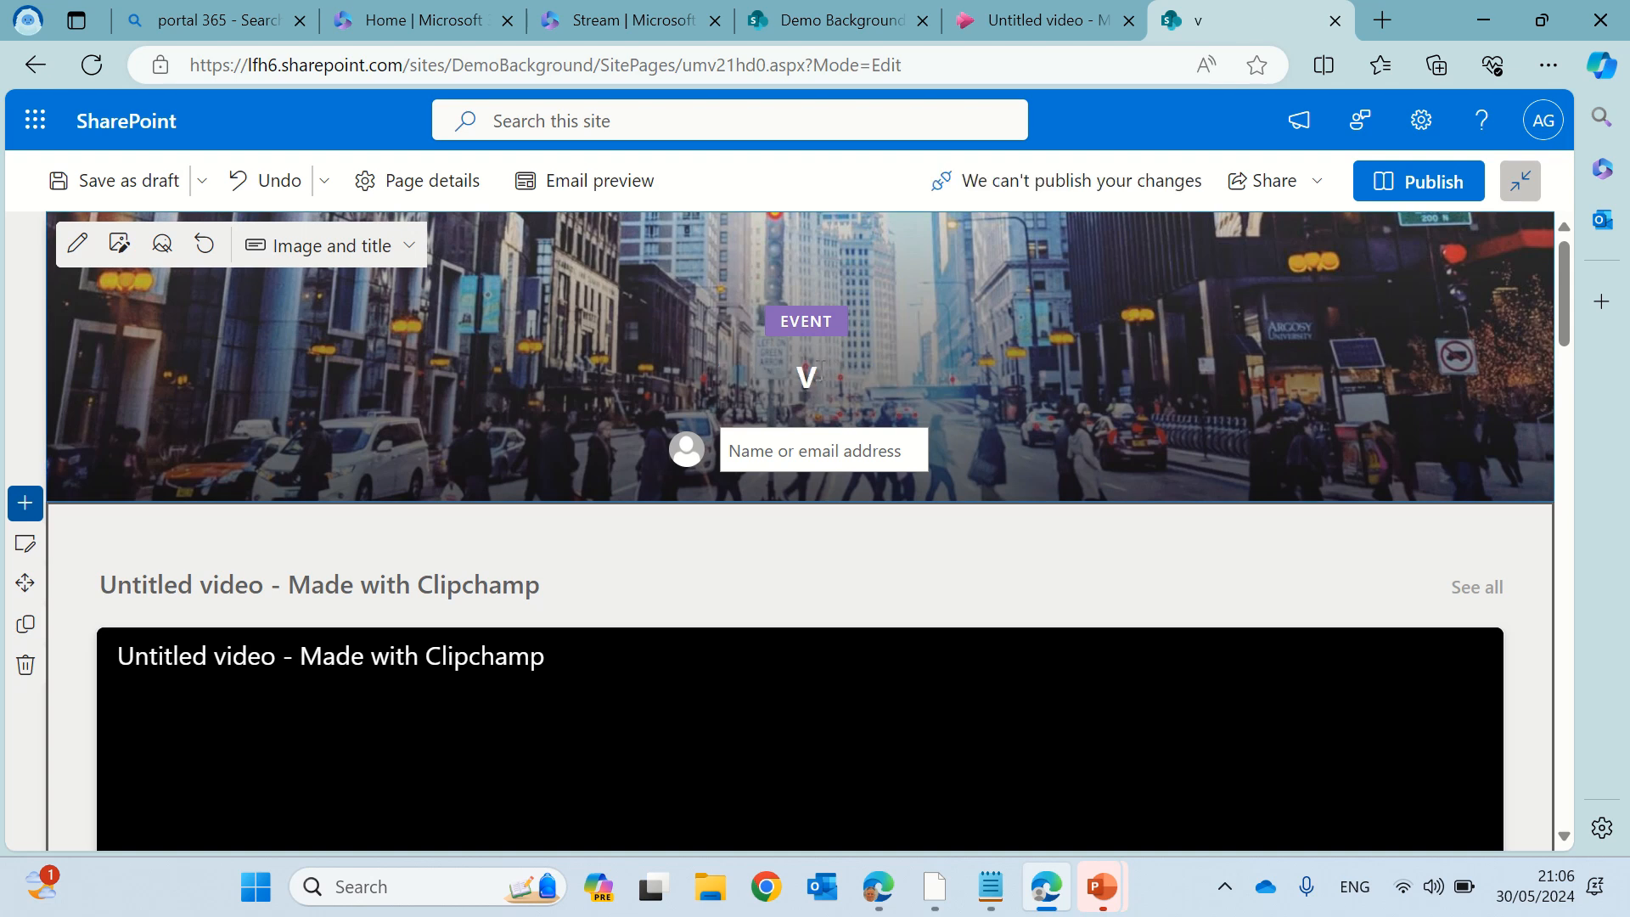
pyautogui.write('deo')
pyautogui.press('BackSpace')
pyautogui.press('BackSpace')
pyautogui.write('o')
pyautogui.click(1403, 181)
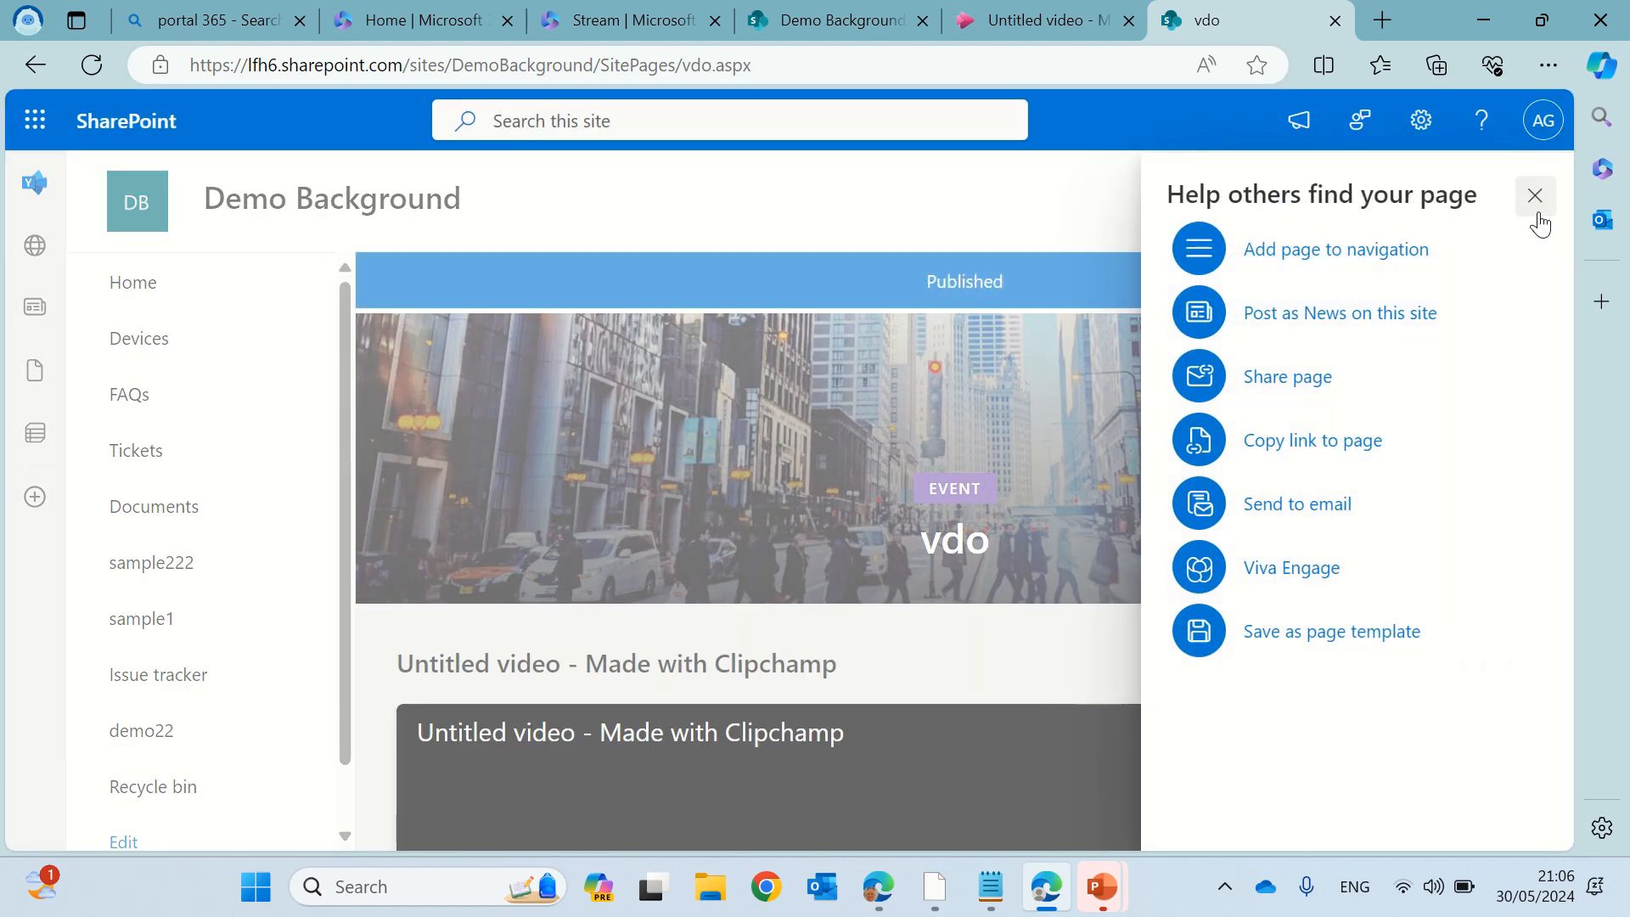
pyautogui.click(1534, 197)
# Play the embedded video on the published page and look over its player controls and banner
pyautogui.scroll(-5, 1567, 426)
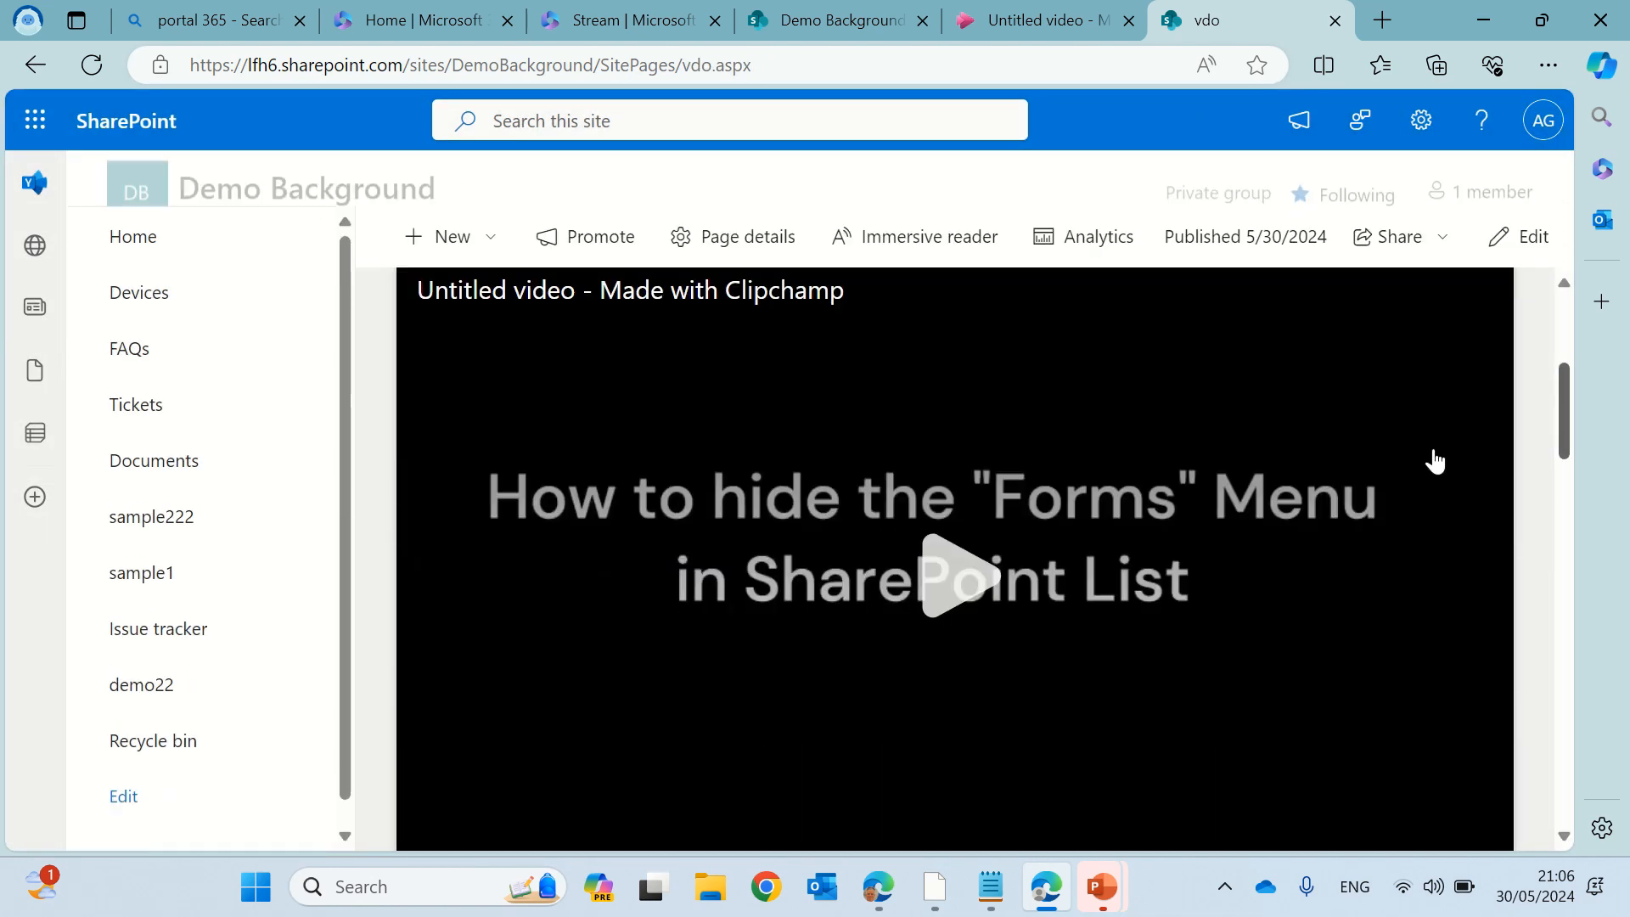
pyautogui.click(936, 599)
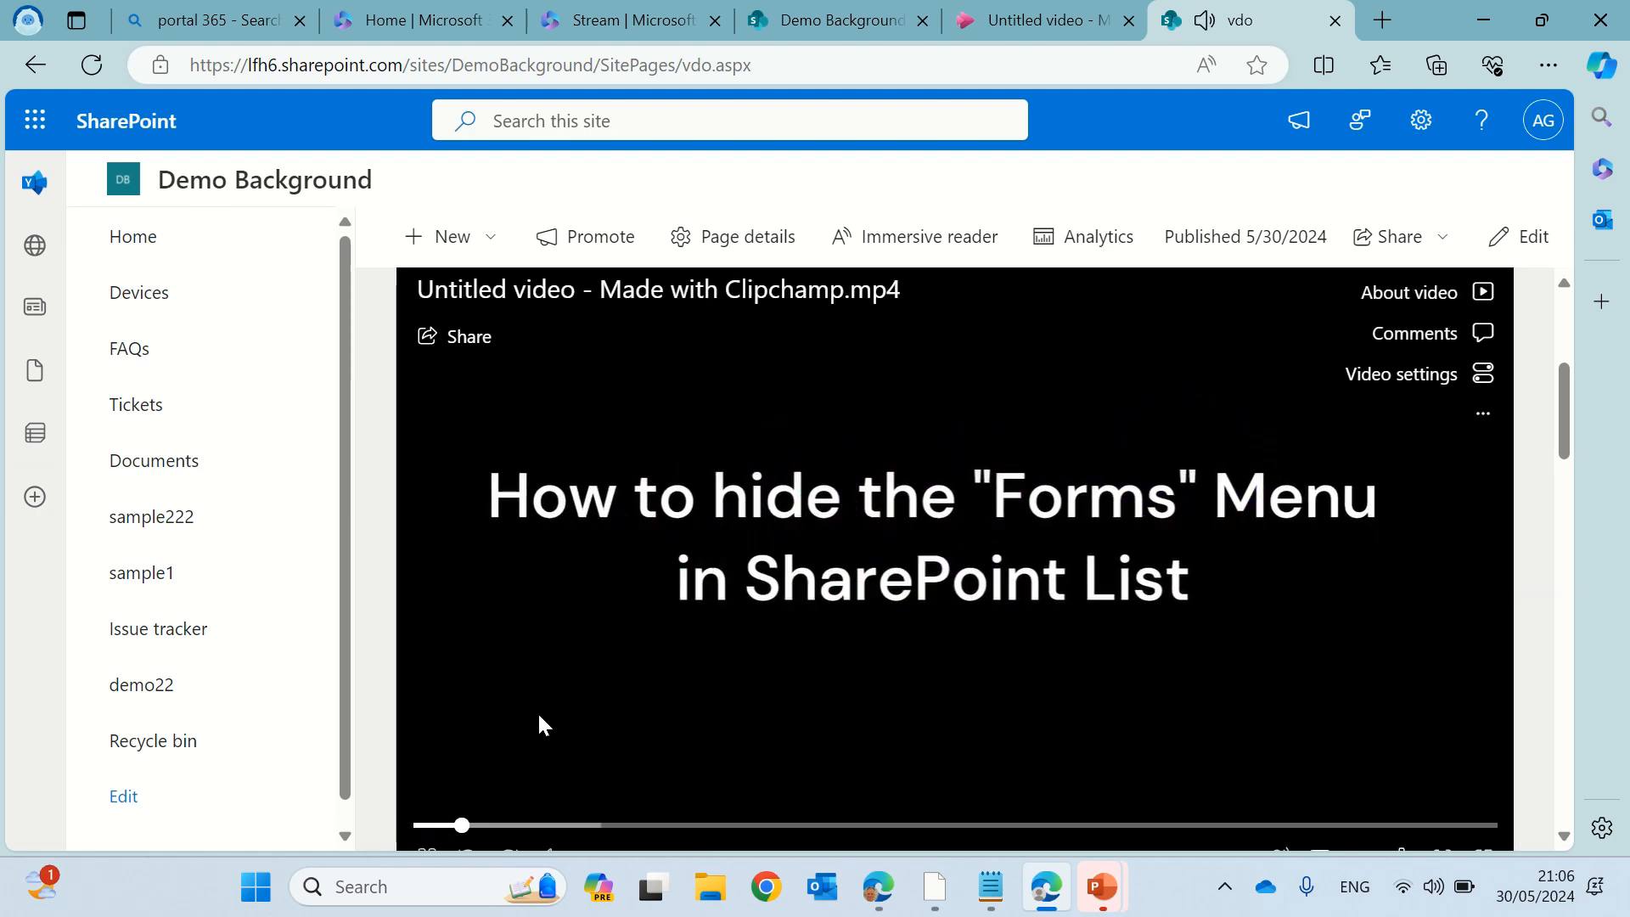
pyautogui.moveTo(1567, 403); pyautogui.dragTo(1566, 454)
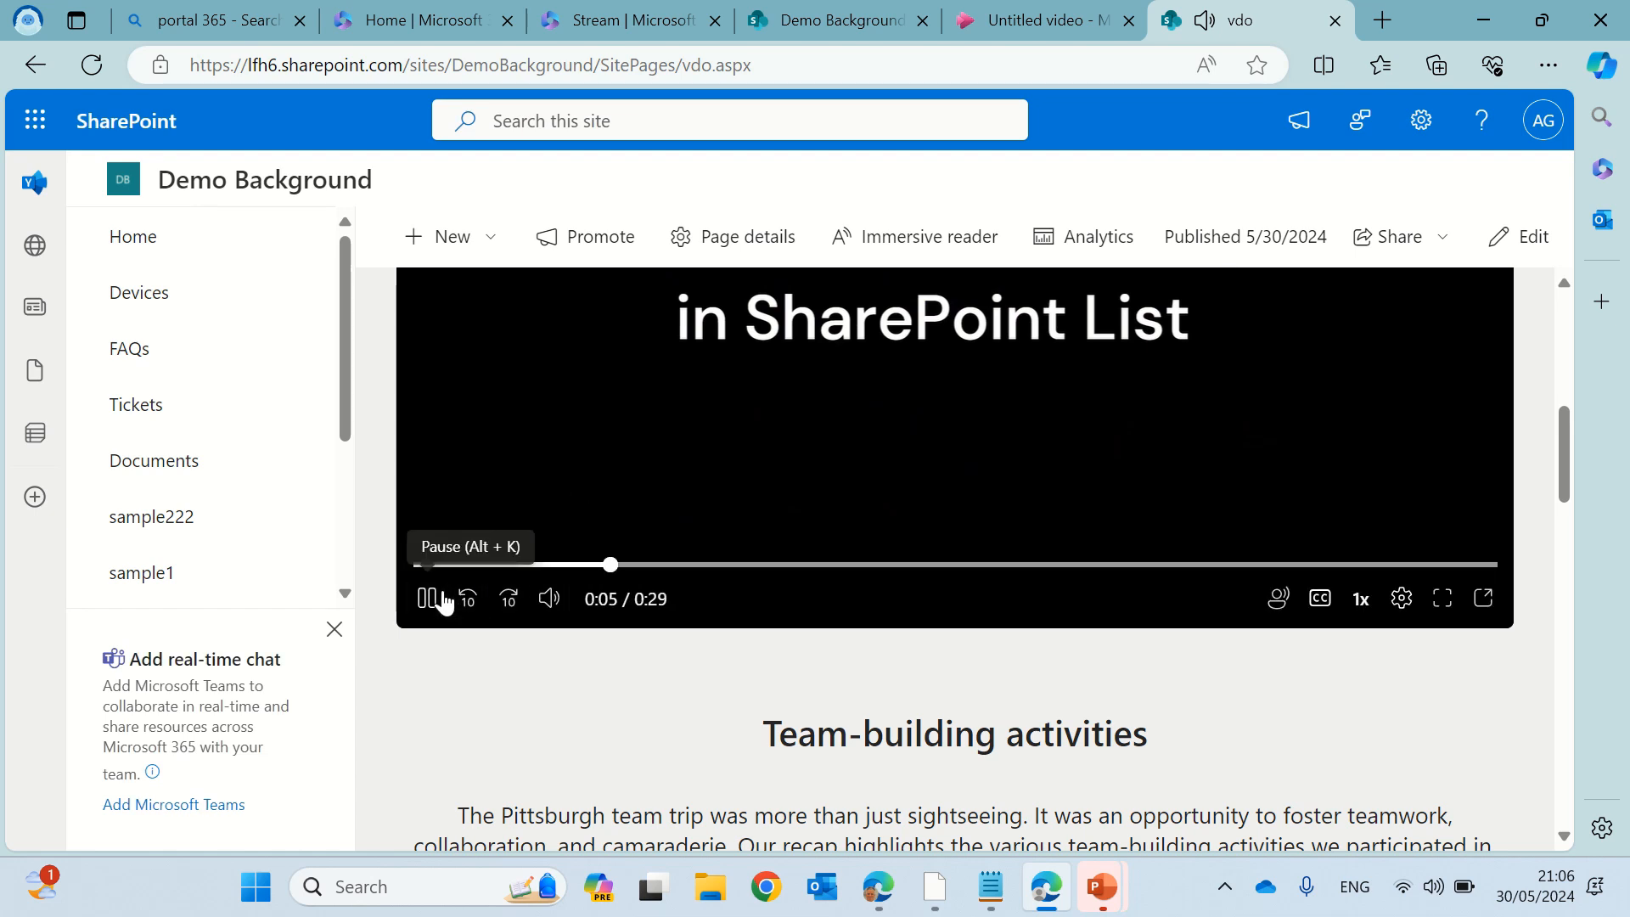
pyautogui.moveTo(1565, 489); pyautogui.dragTo(1566, 278)
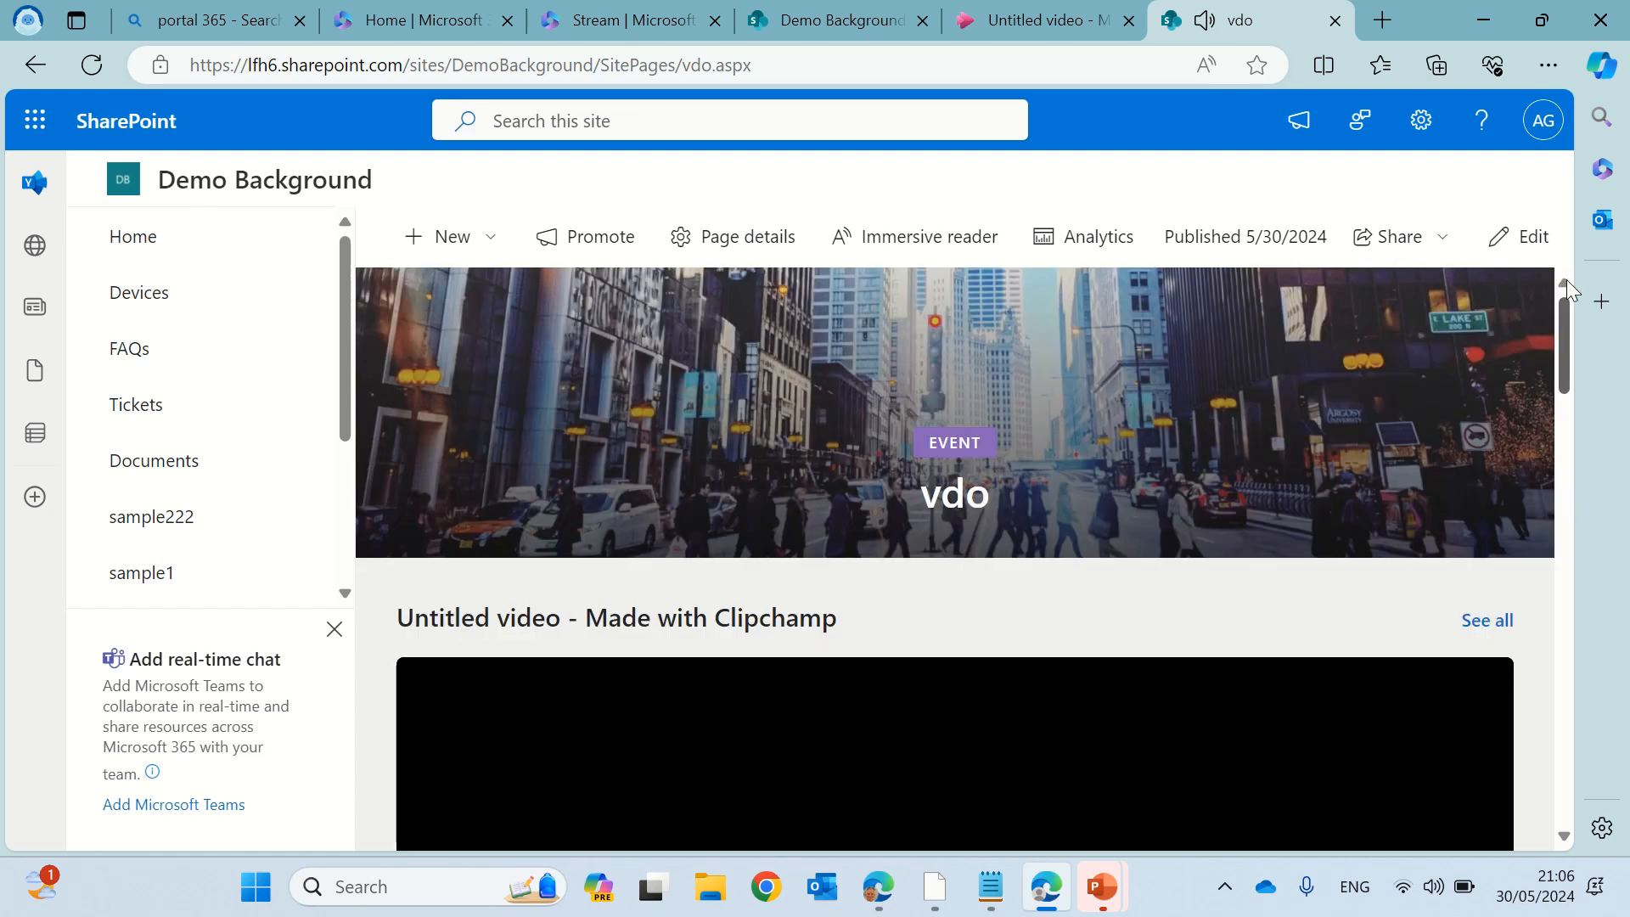
# Start a news post from the Demo Background site's home page and find the Video group of templates
pyautogui.click(450, 288)
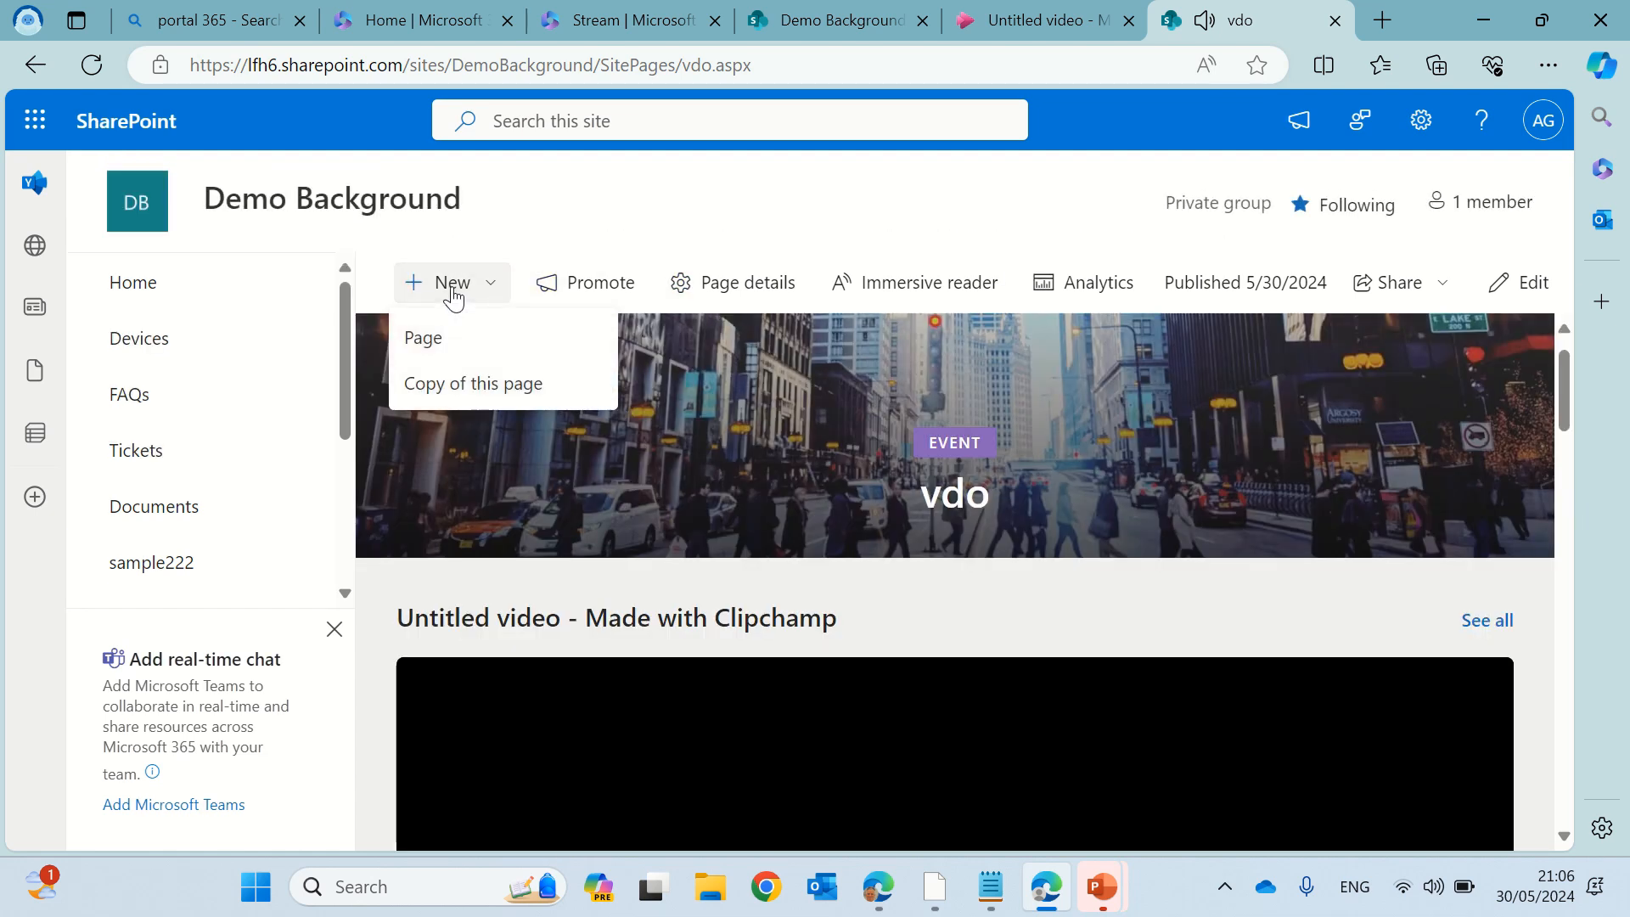
pyautogui.click(161, 291)
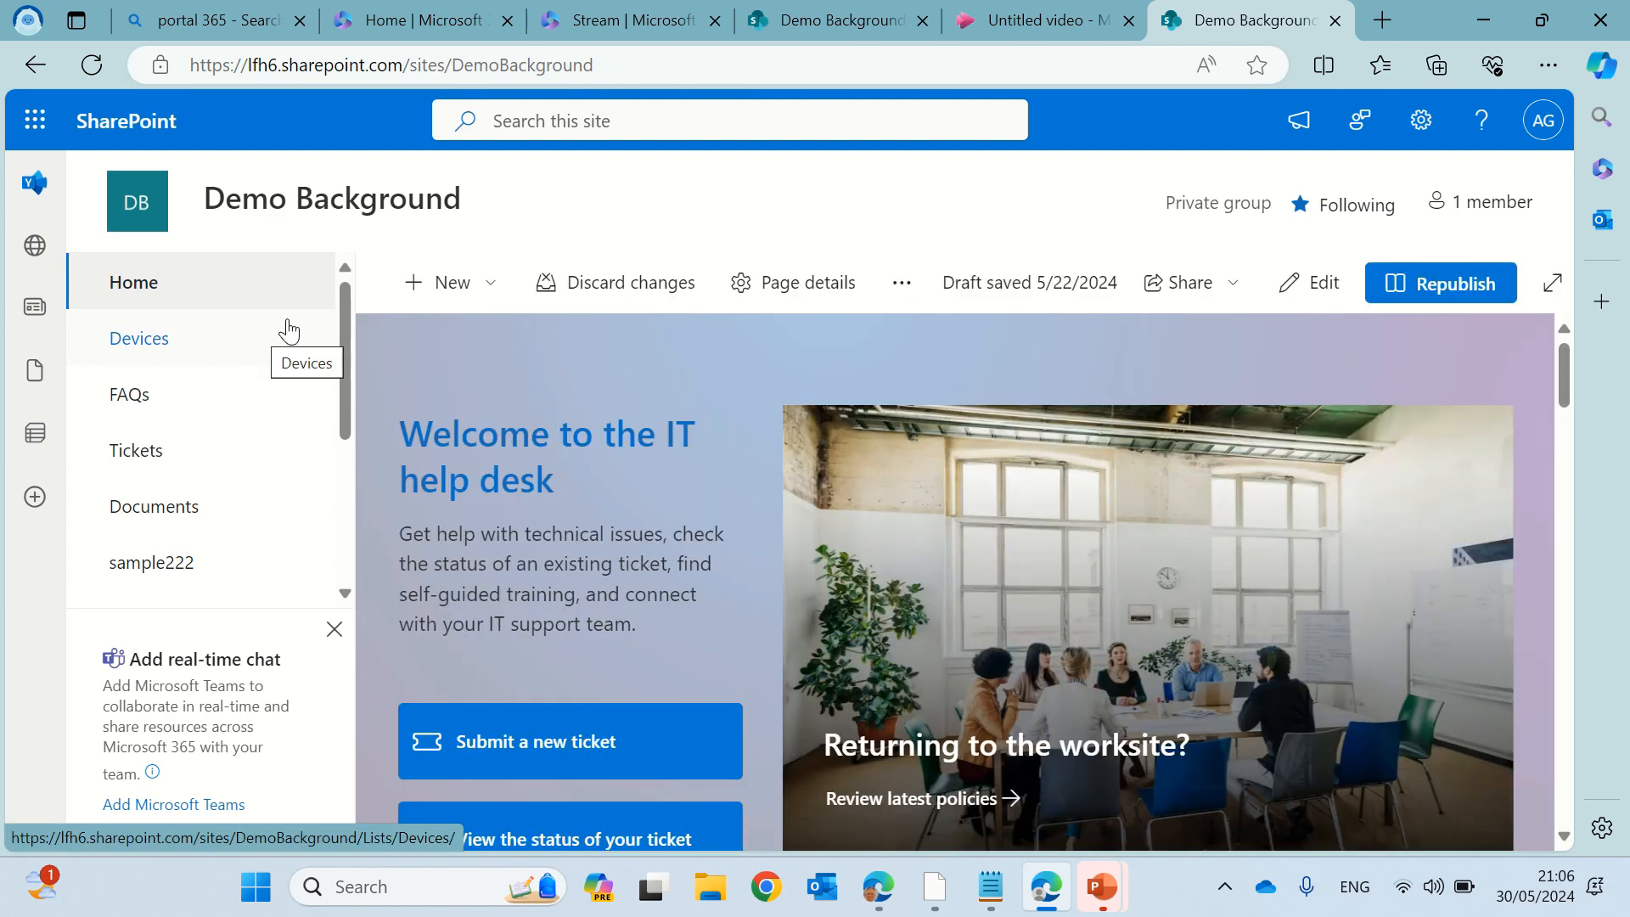
pyautogui.click(454, 281)
pyautogui.click(487, 509)
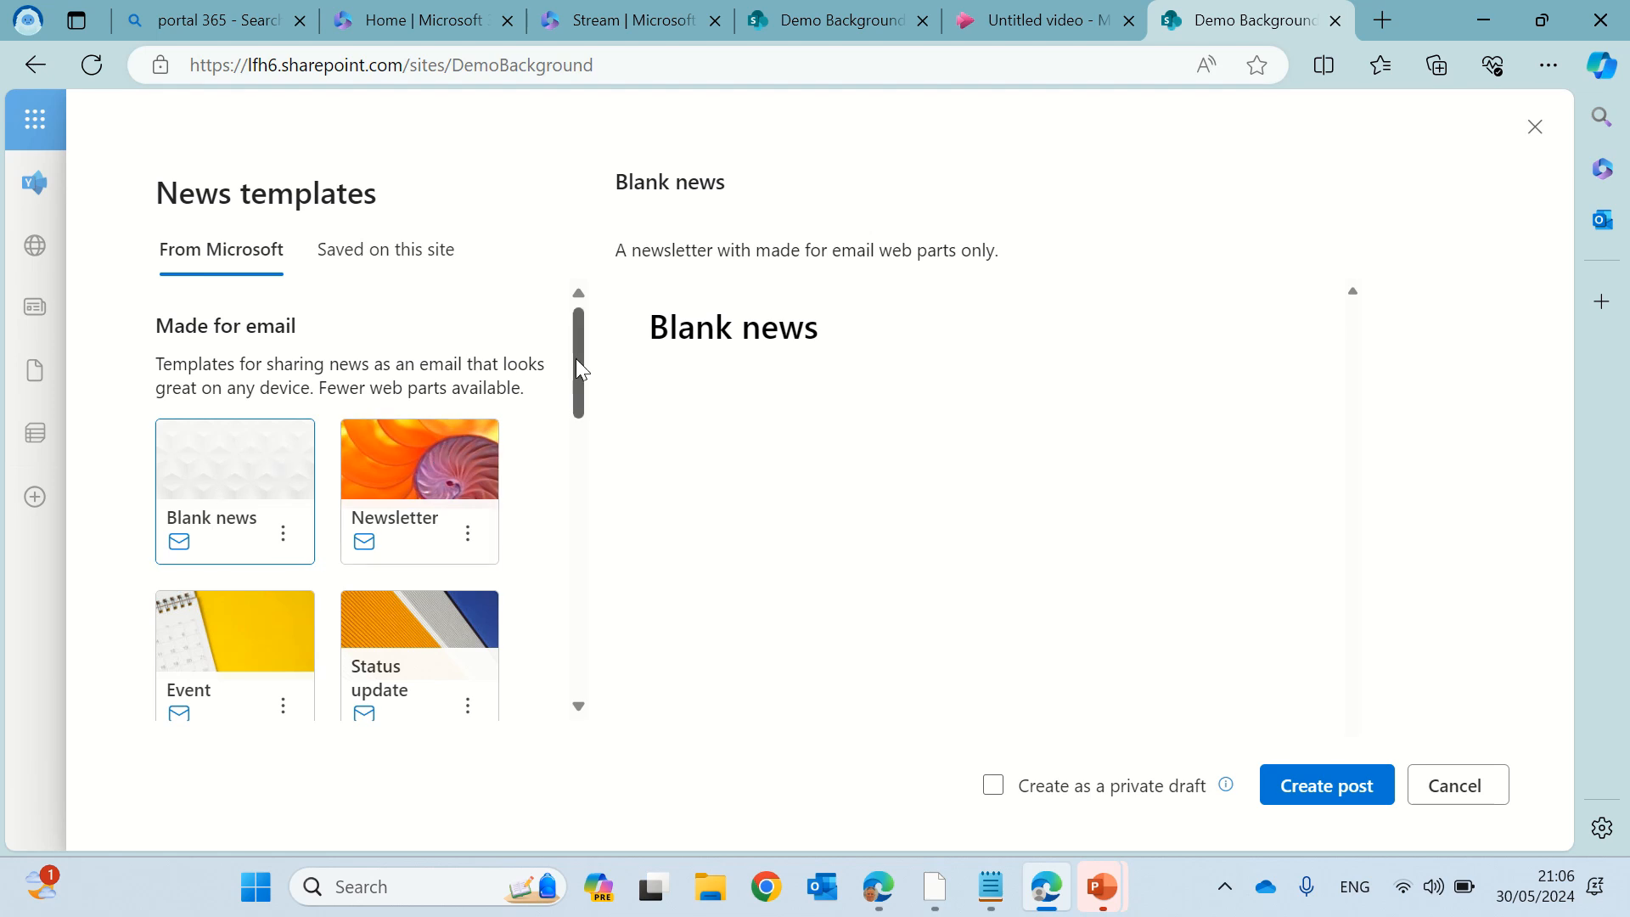
pyautogui.moveTo(575, 359); pyautogui.dragTo(546, 674)
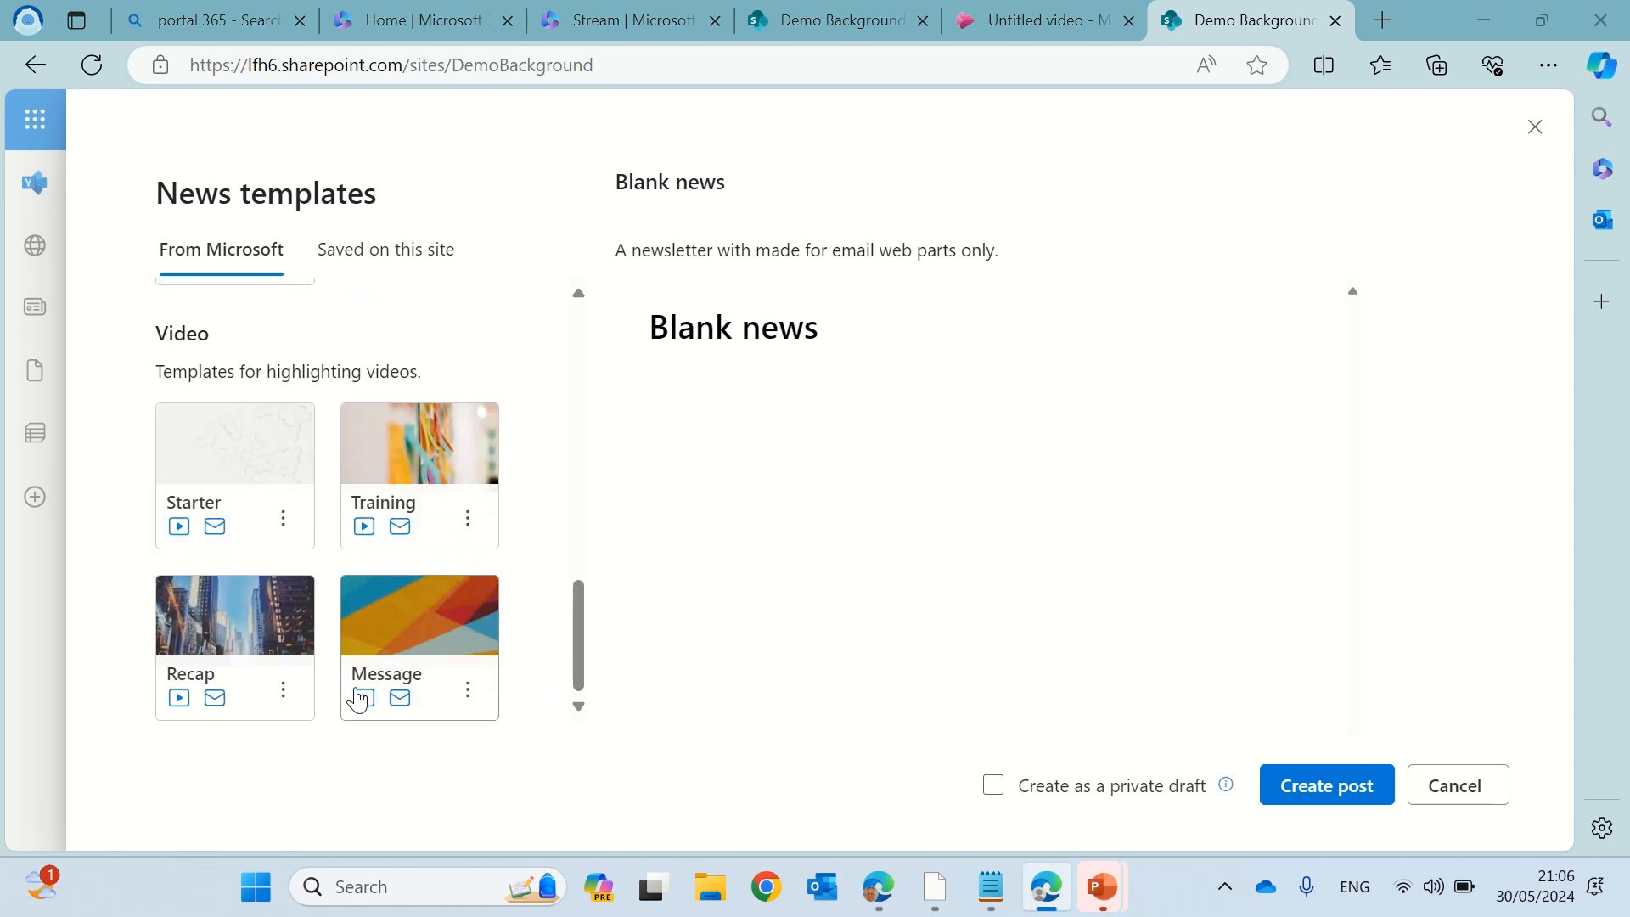
# Examine the additional options offered for the Message video news template
pyautogui.click(467, 690)
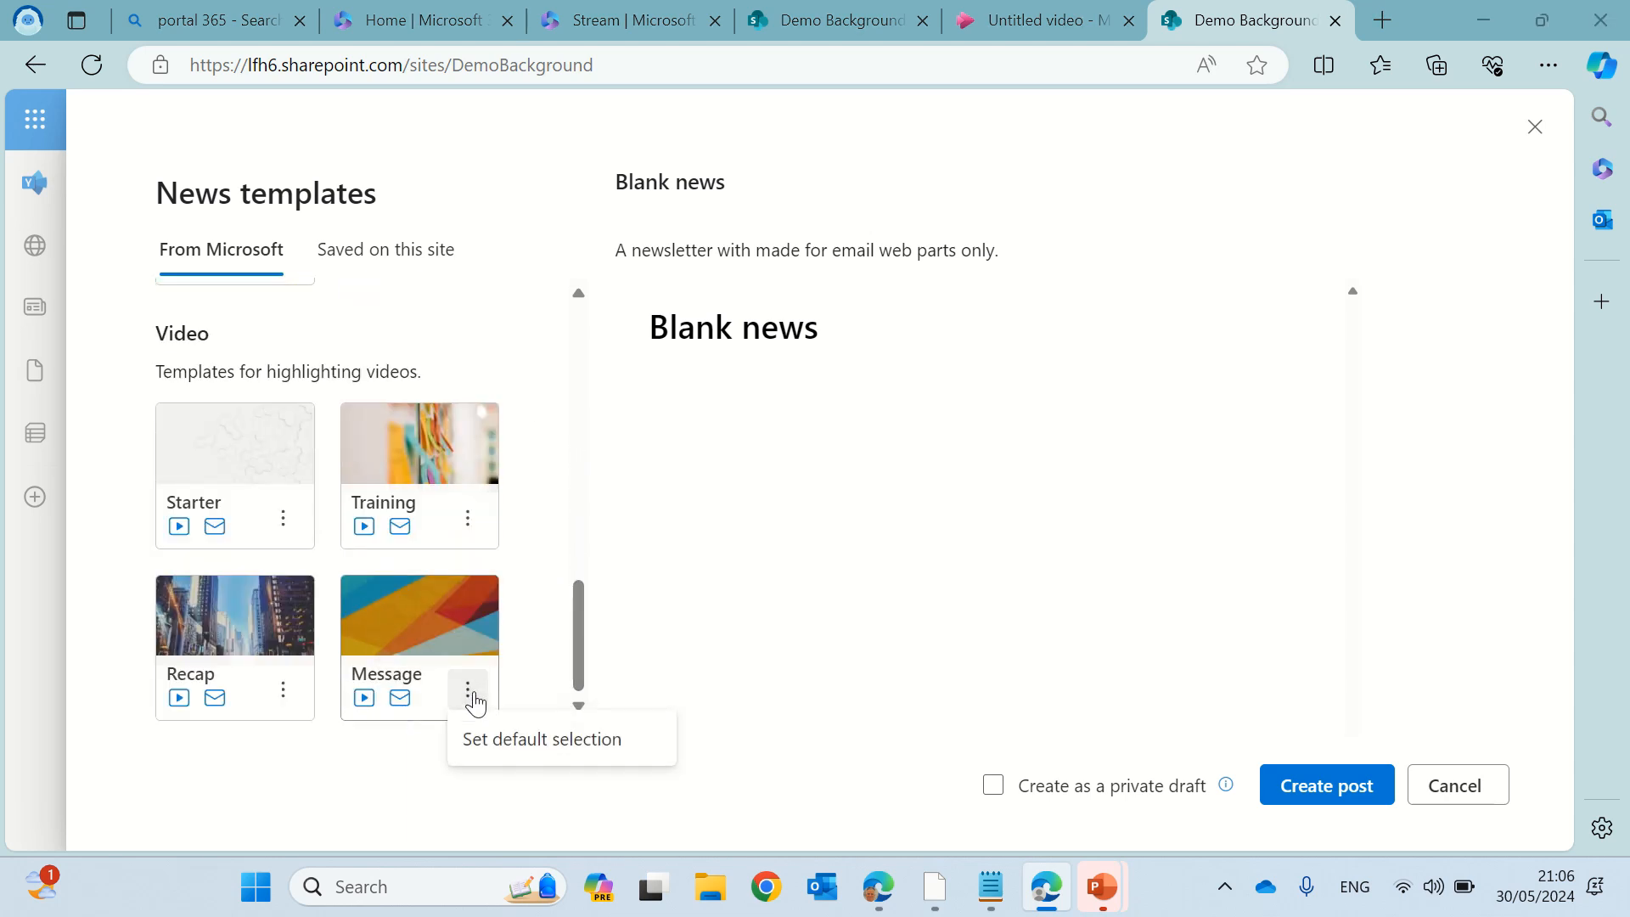
pyautogui.click(344, 808)
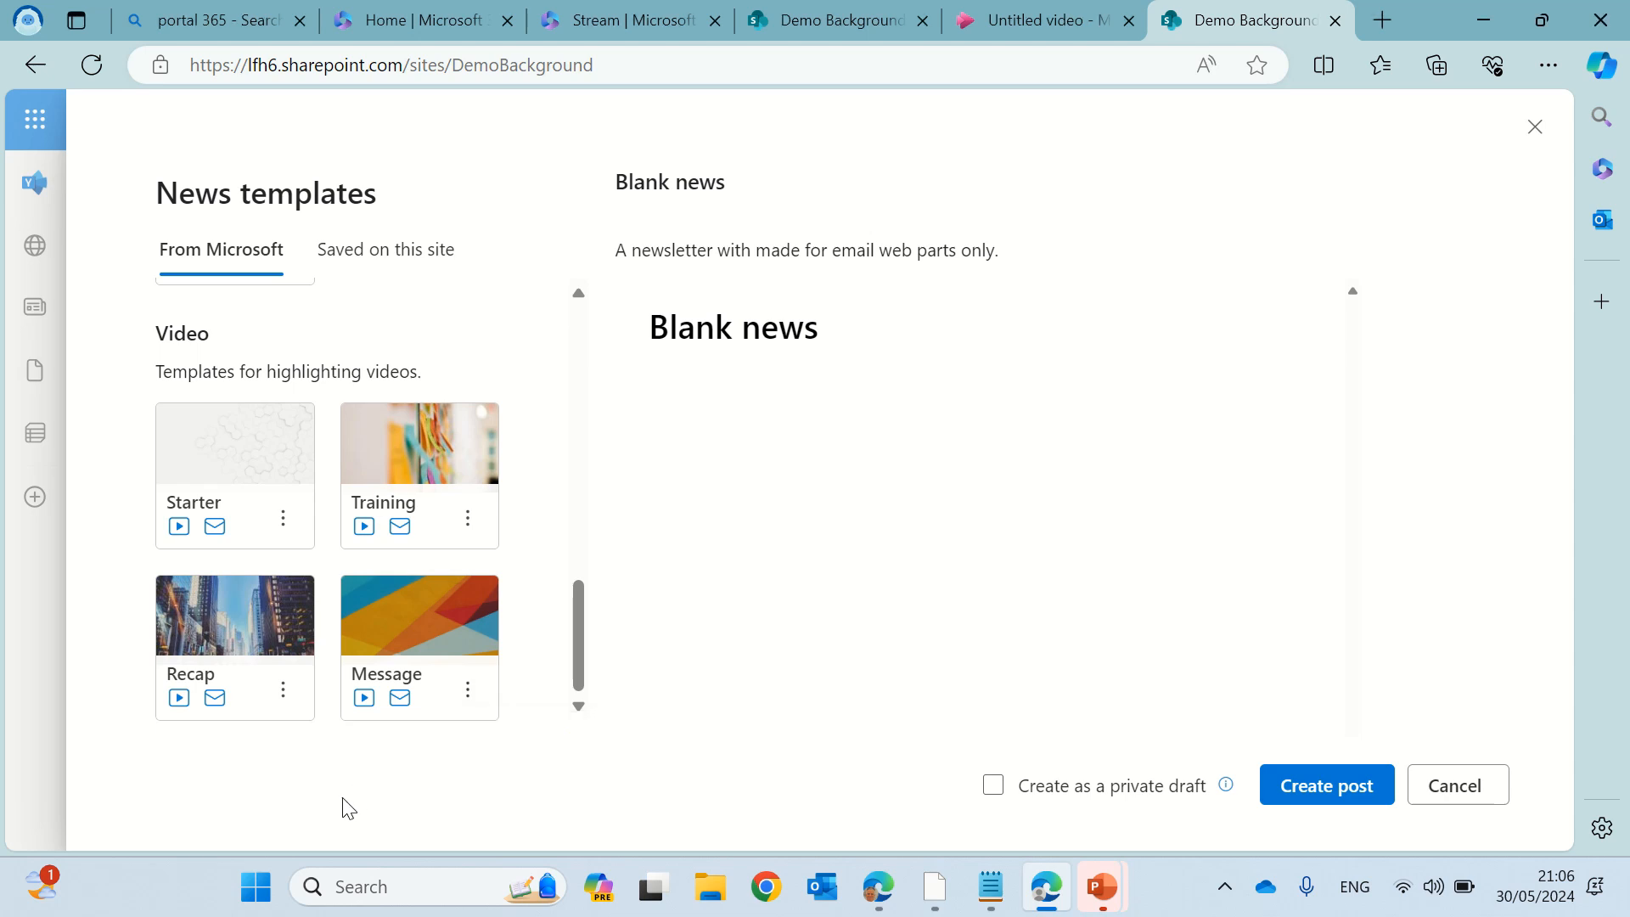
pyautogui.click(468, 689)
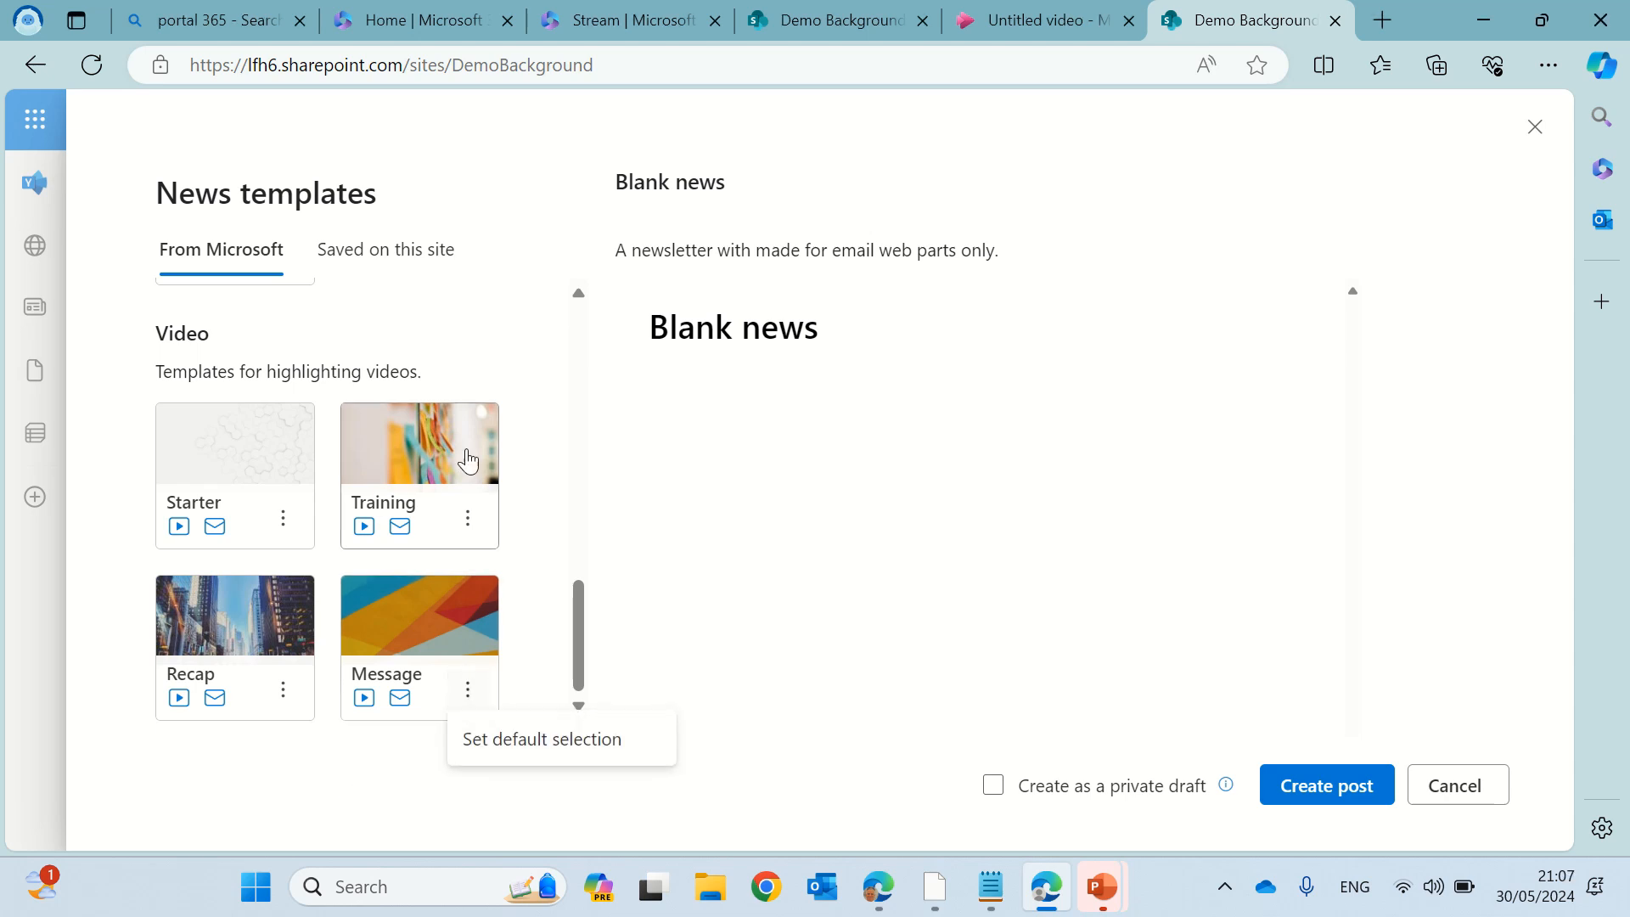
# Create a news post from the Message video template and title it "news"
pyautogui.click(422, 629)
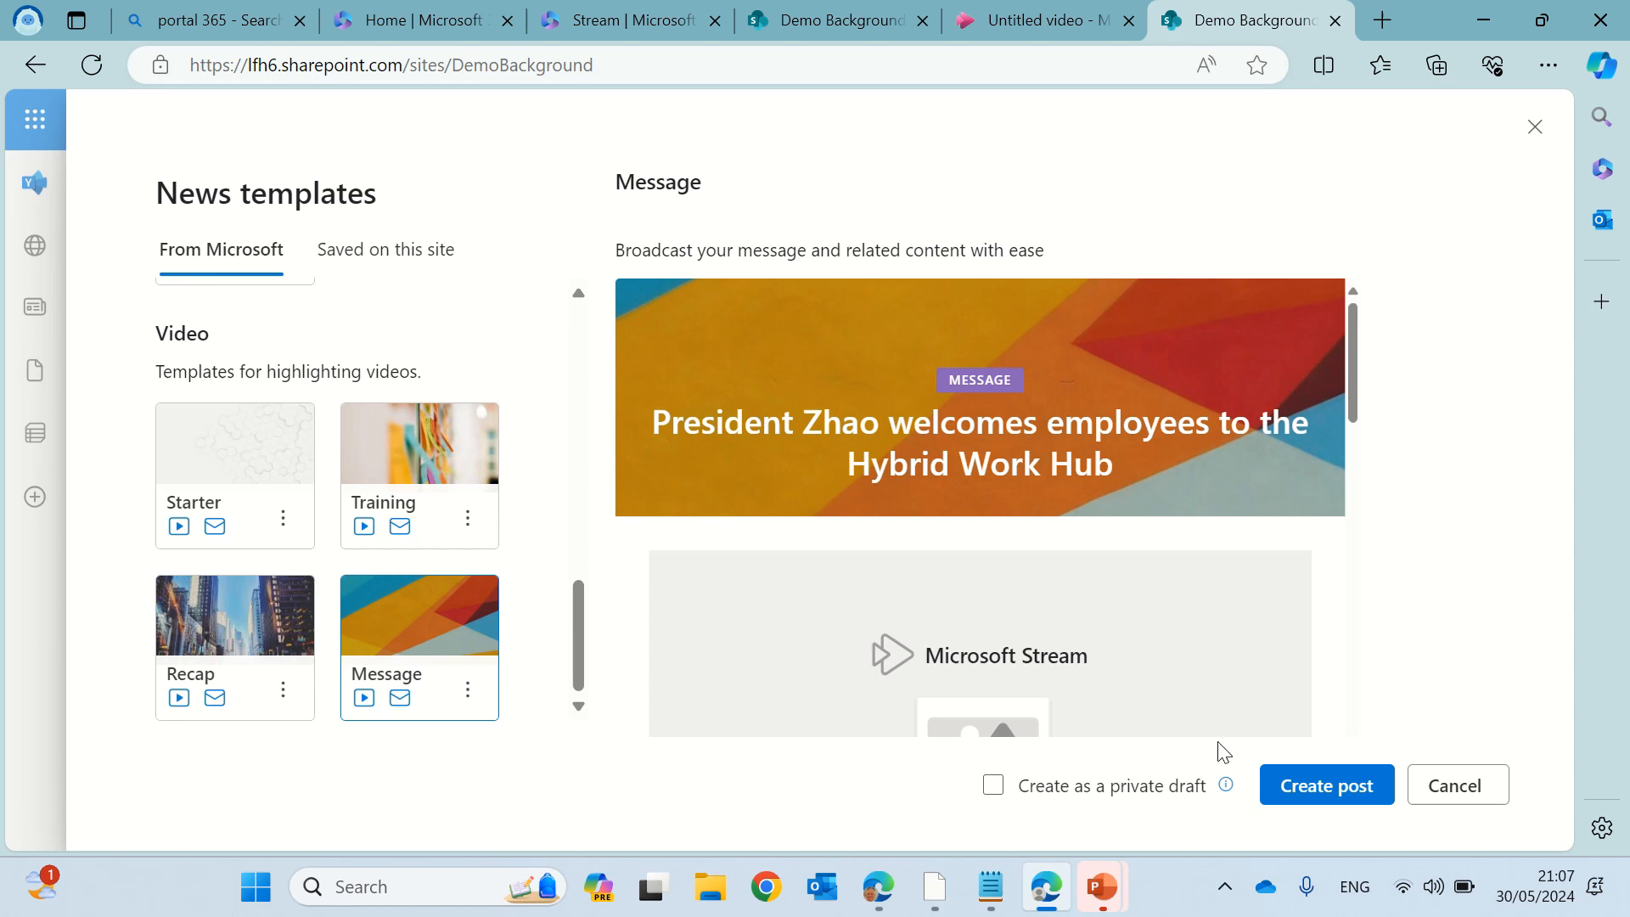
pyautogui.click(1332, 795)
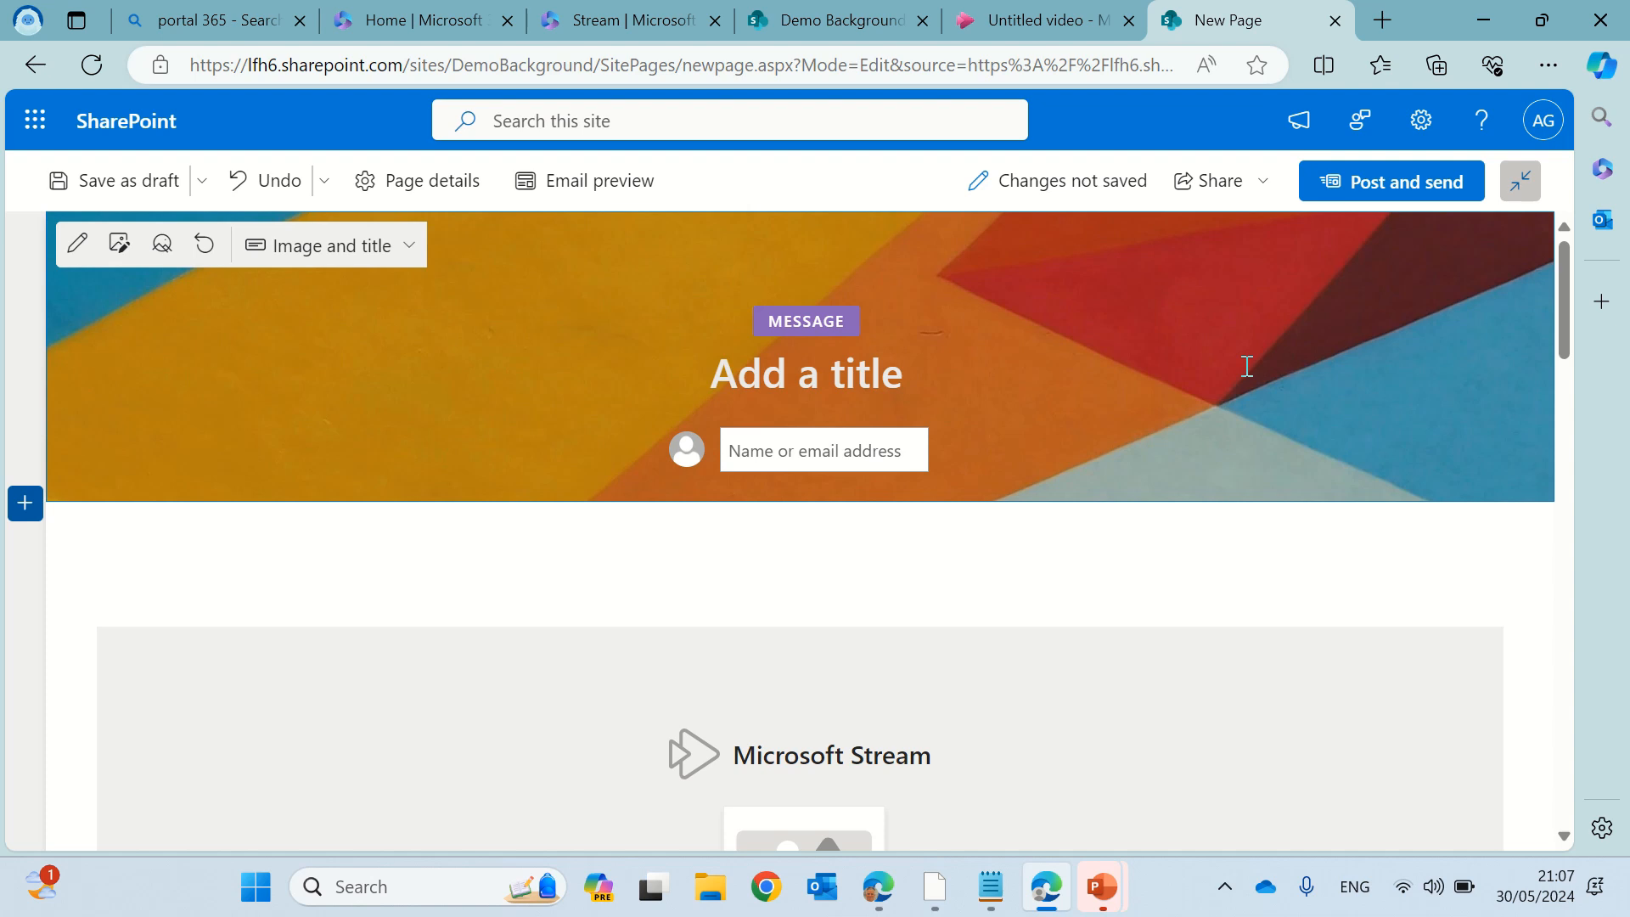
pyautogui.write('news')
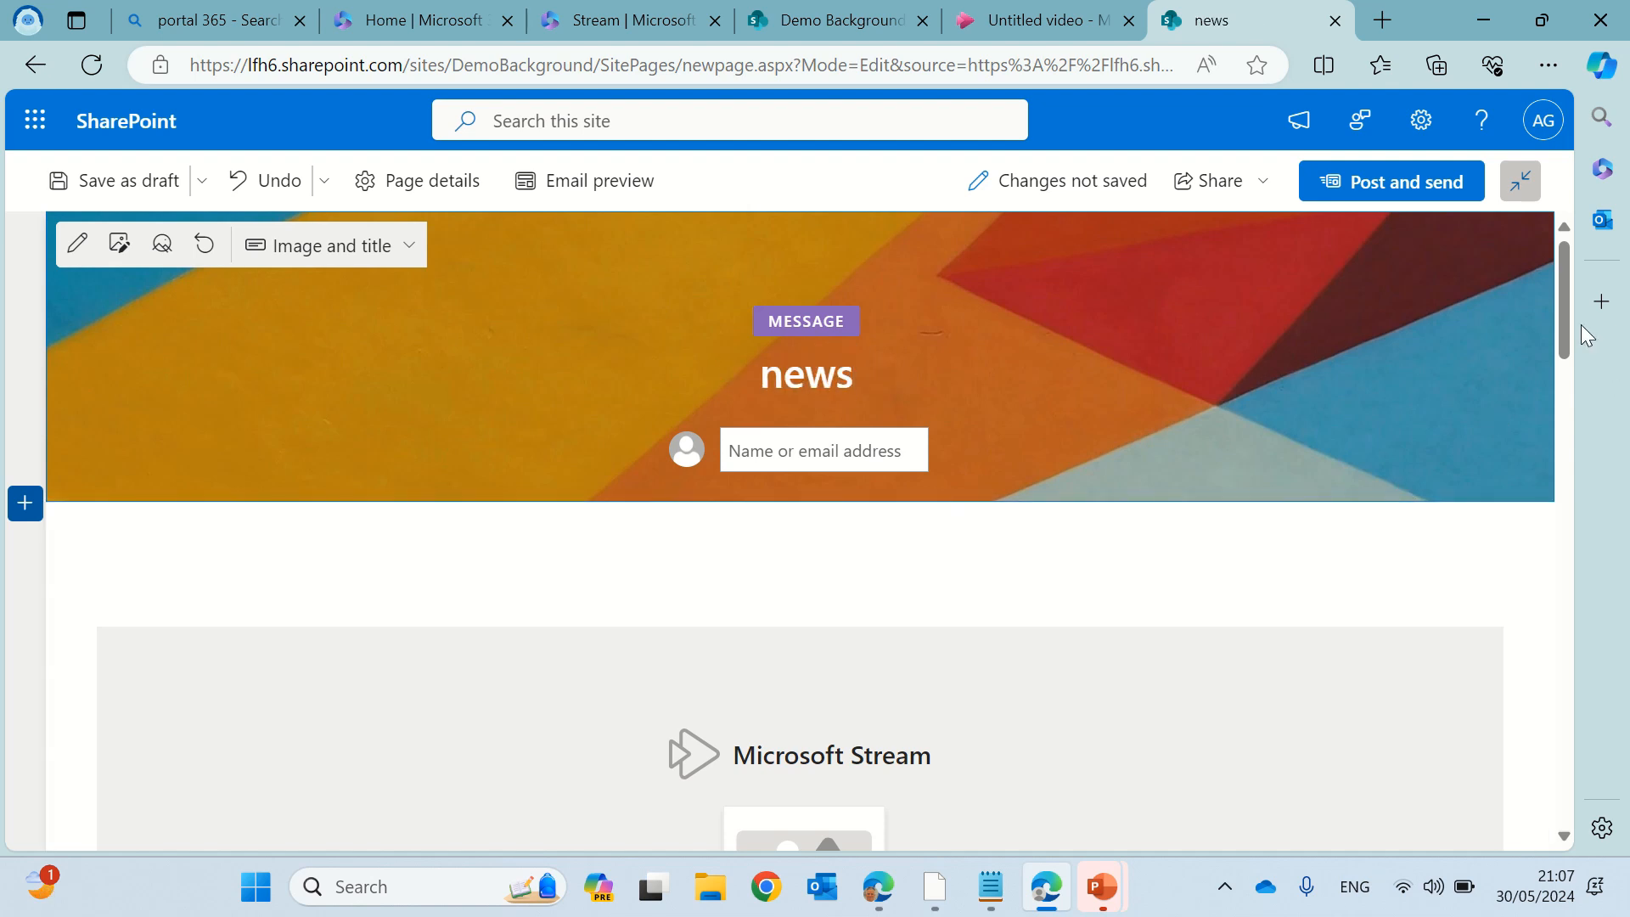
# Insert the recent video "Untitled video - Made with Clipchamp" into the post's Microsoft Stream placeholder
pyautogui.scroll(-4, 1564, 338)
pyautogui.click(848, 808)
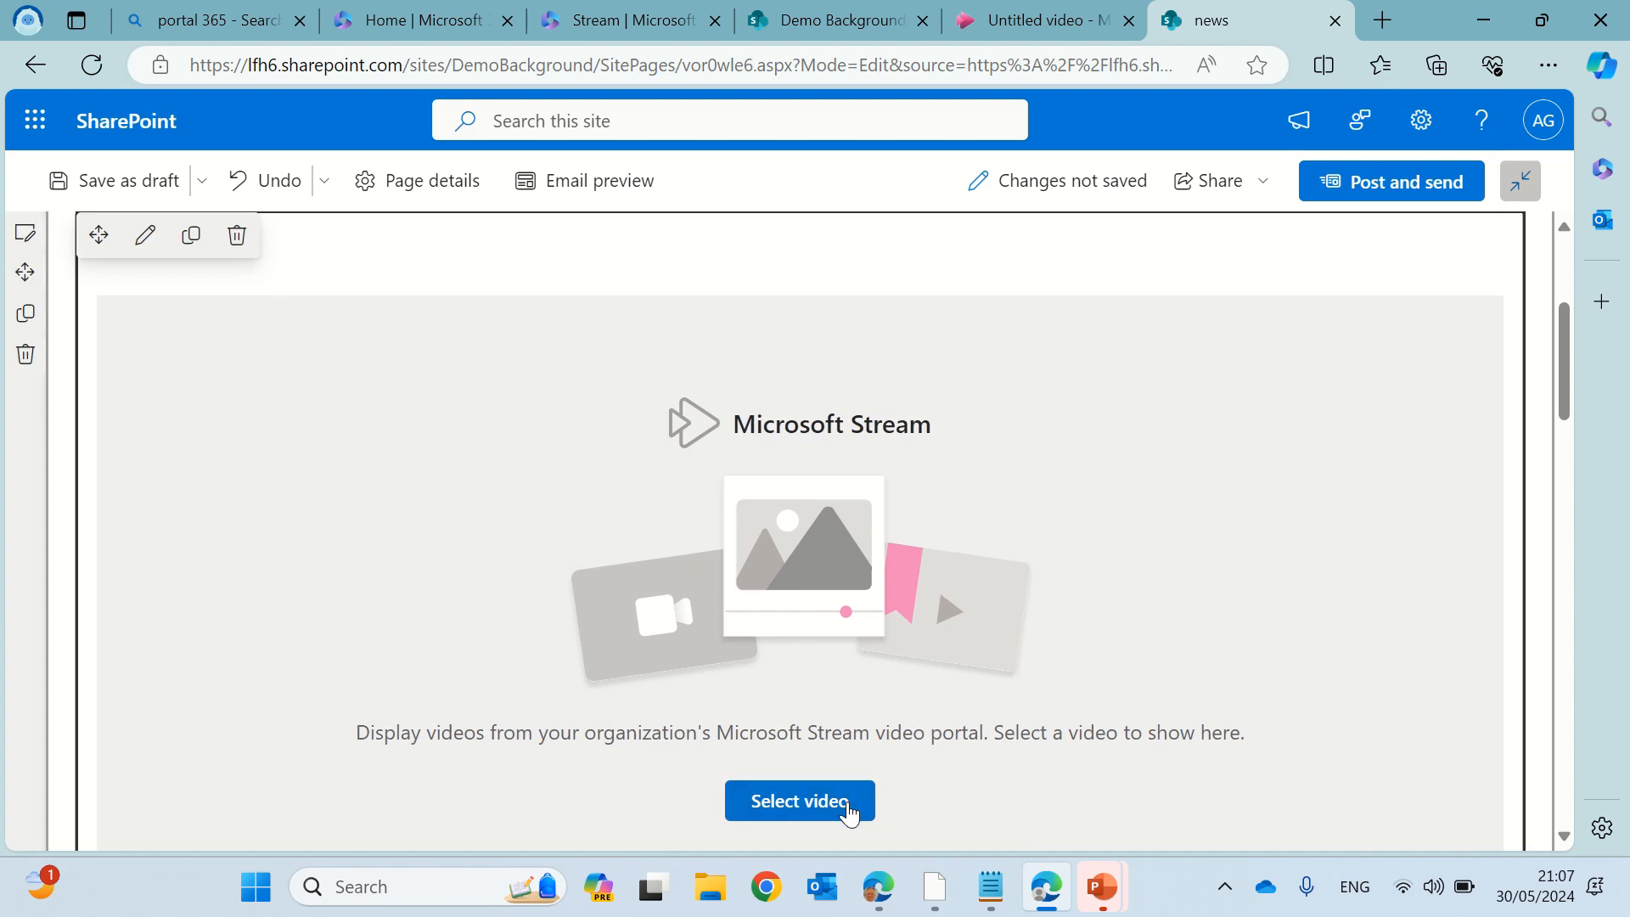
pyautogui.click(802, 803)
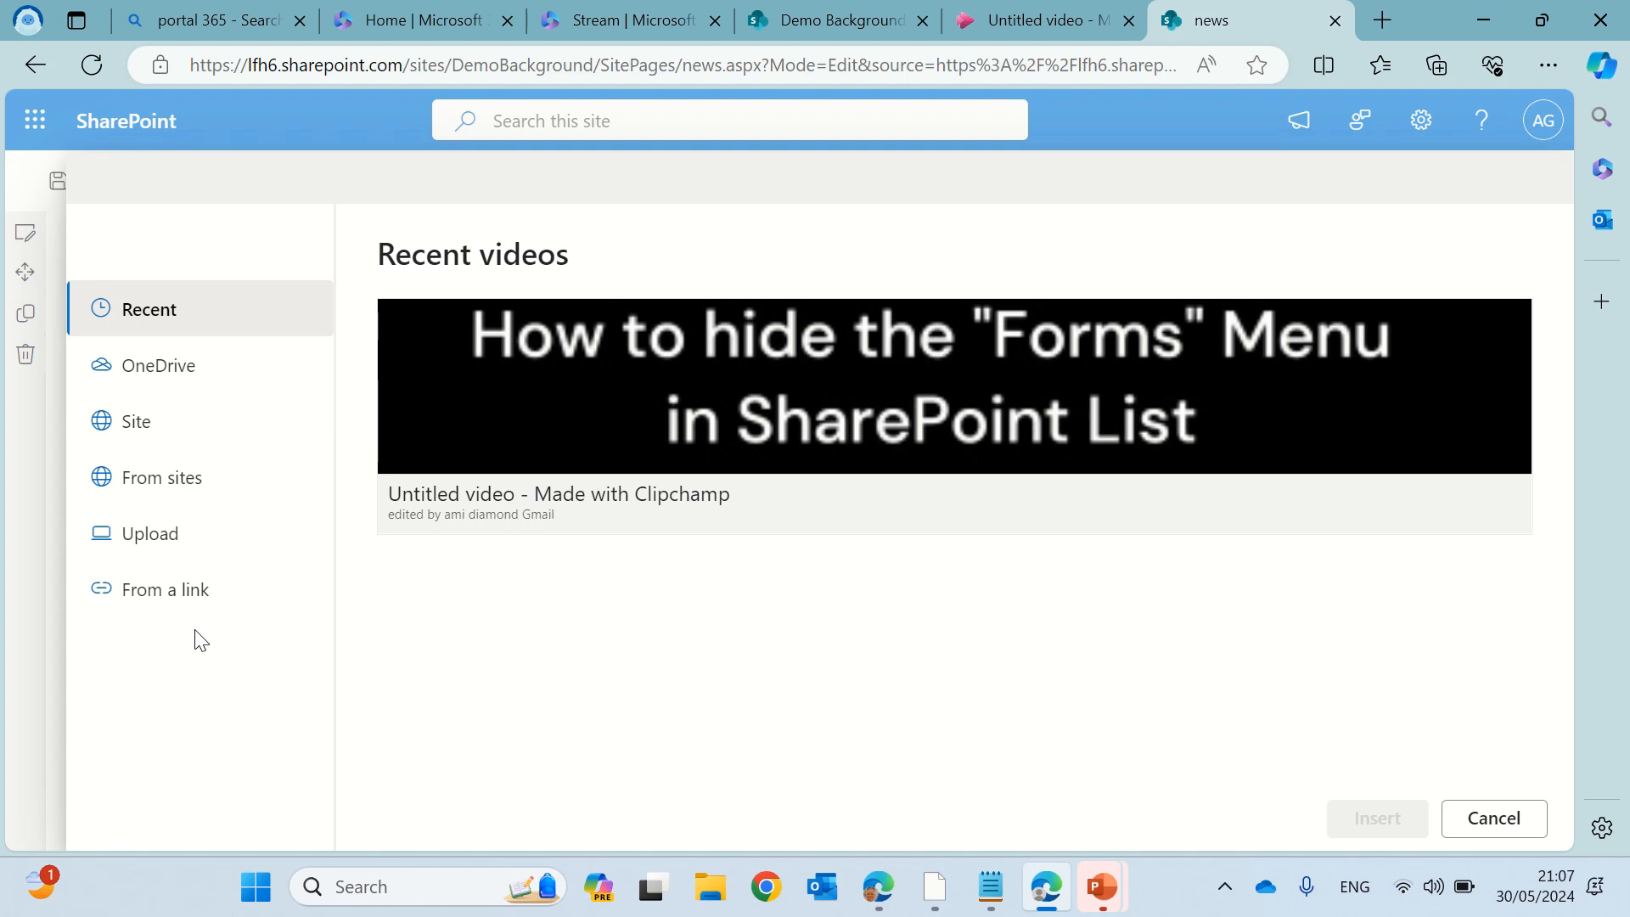
pyautogui.click(1025, 490)
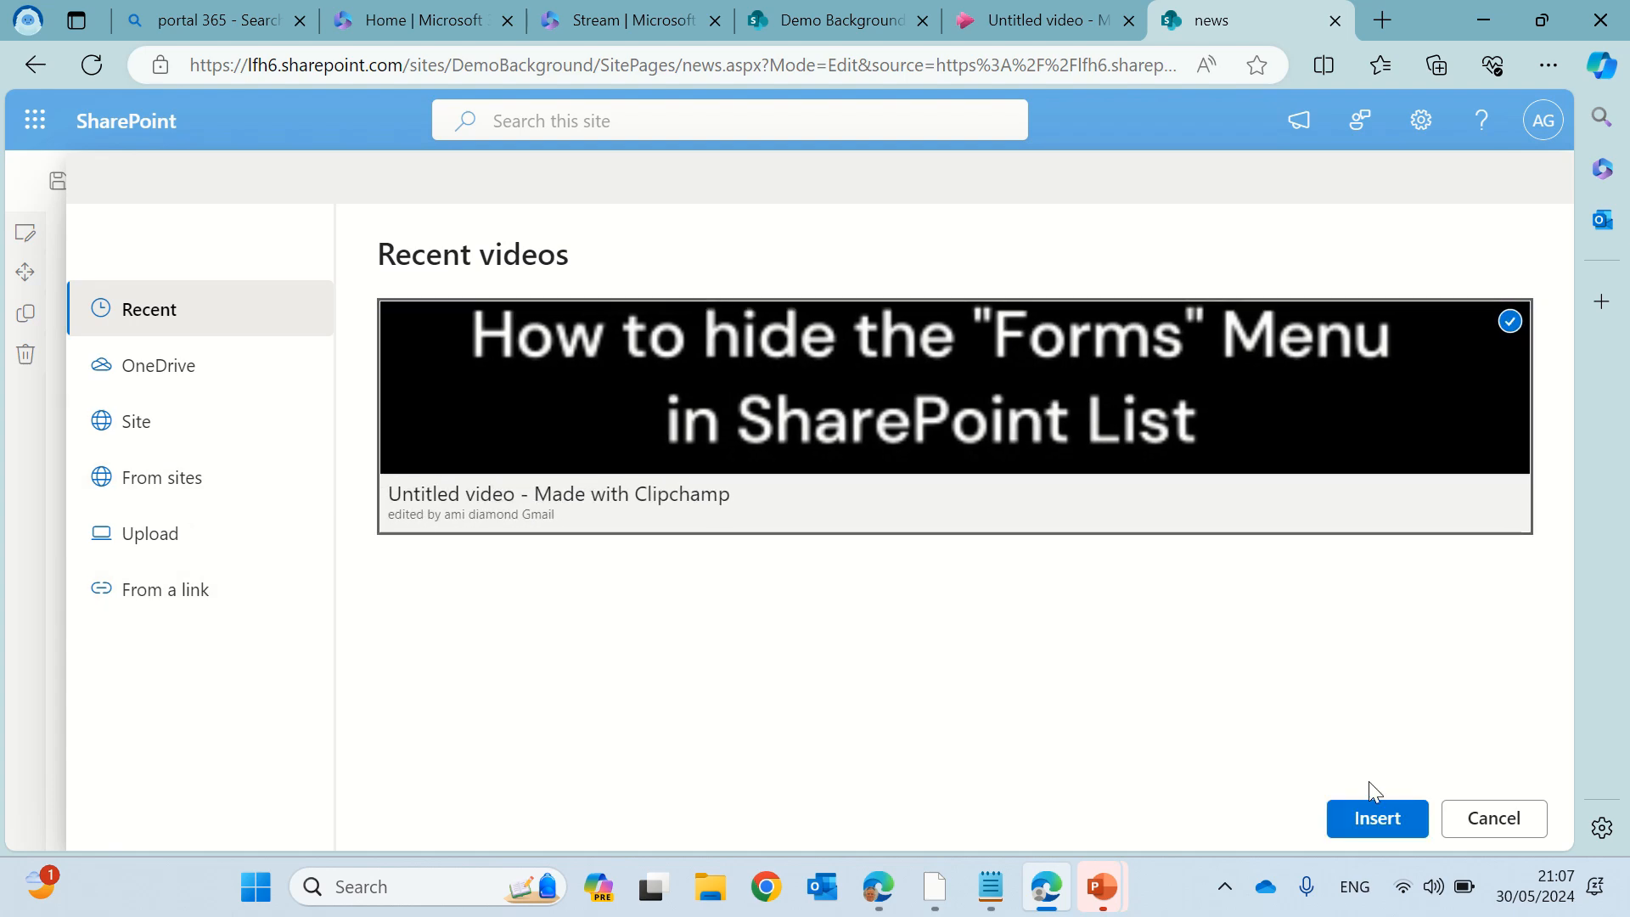
pyautogui.click(1373, 819)
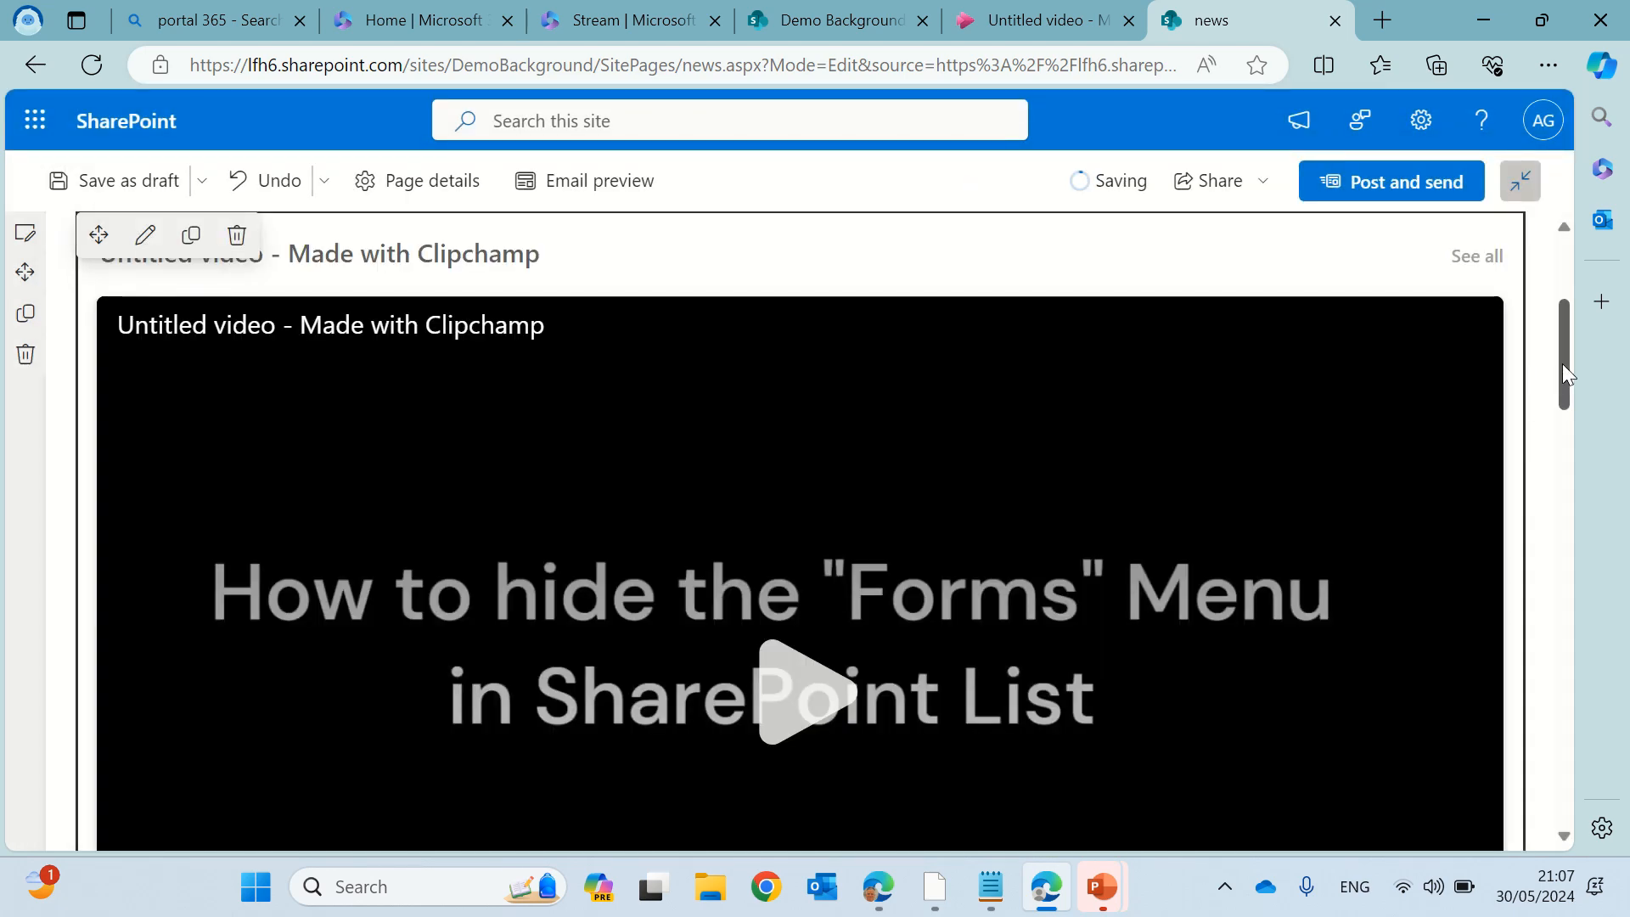
# Move the focal point of the template's colourful banner image toward its left side
pyautogui.moveTo(1566, 374); pyautogui.dragTo(1528, 211)
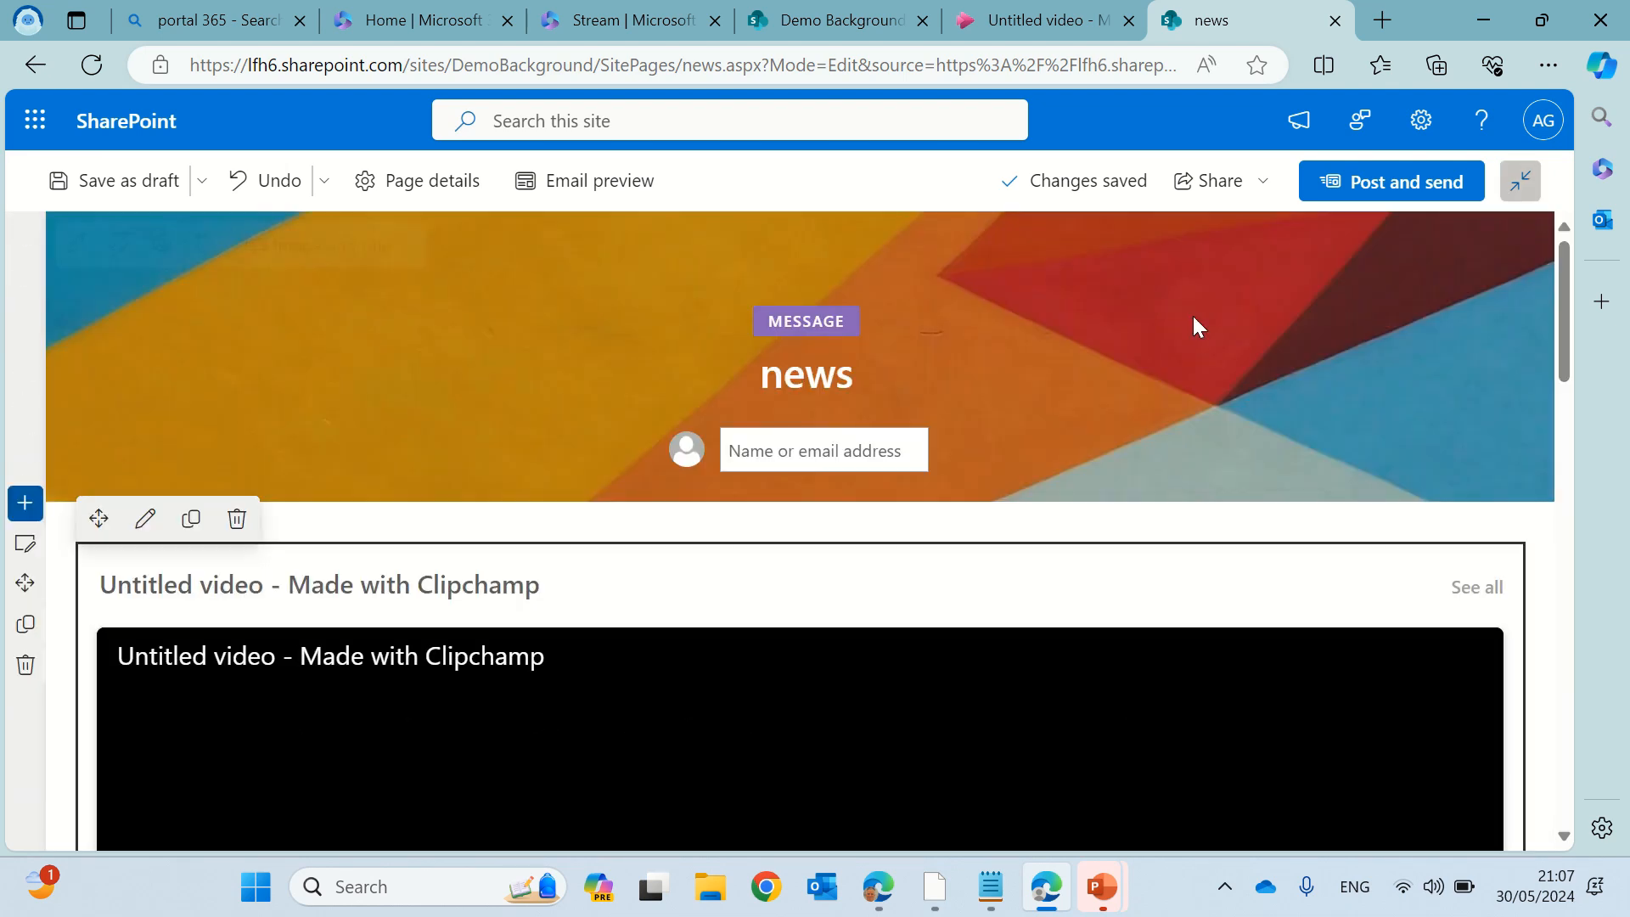
pyautogui.click(158, 244)
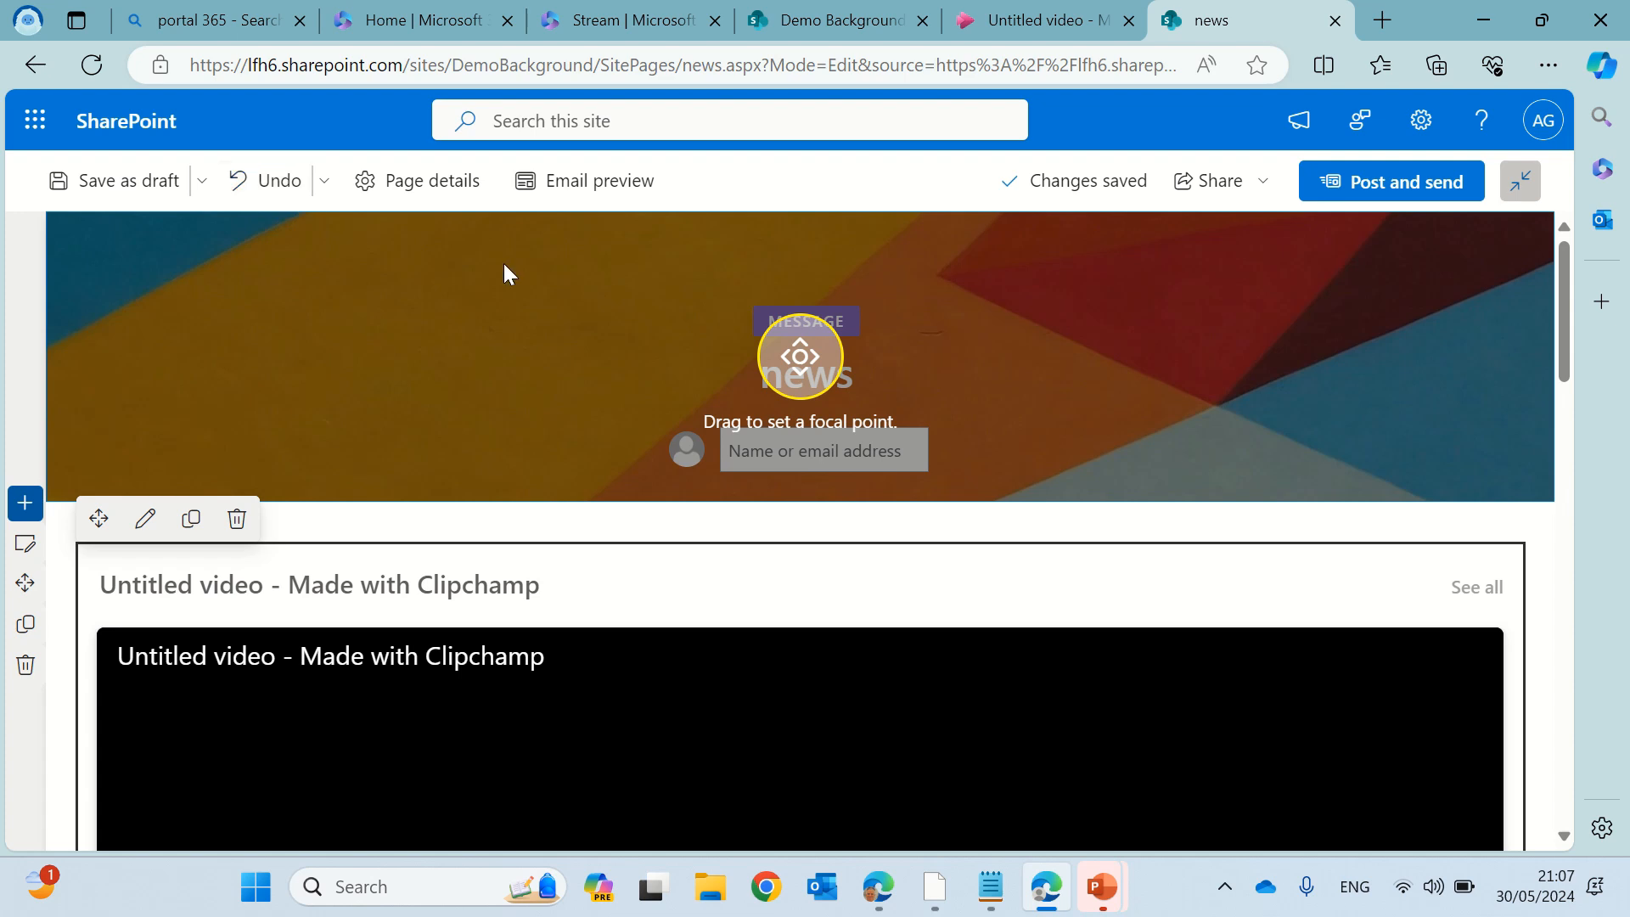
pyautogui.moveTo(808, 353); pyautogui.dragTo(297, 316)
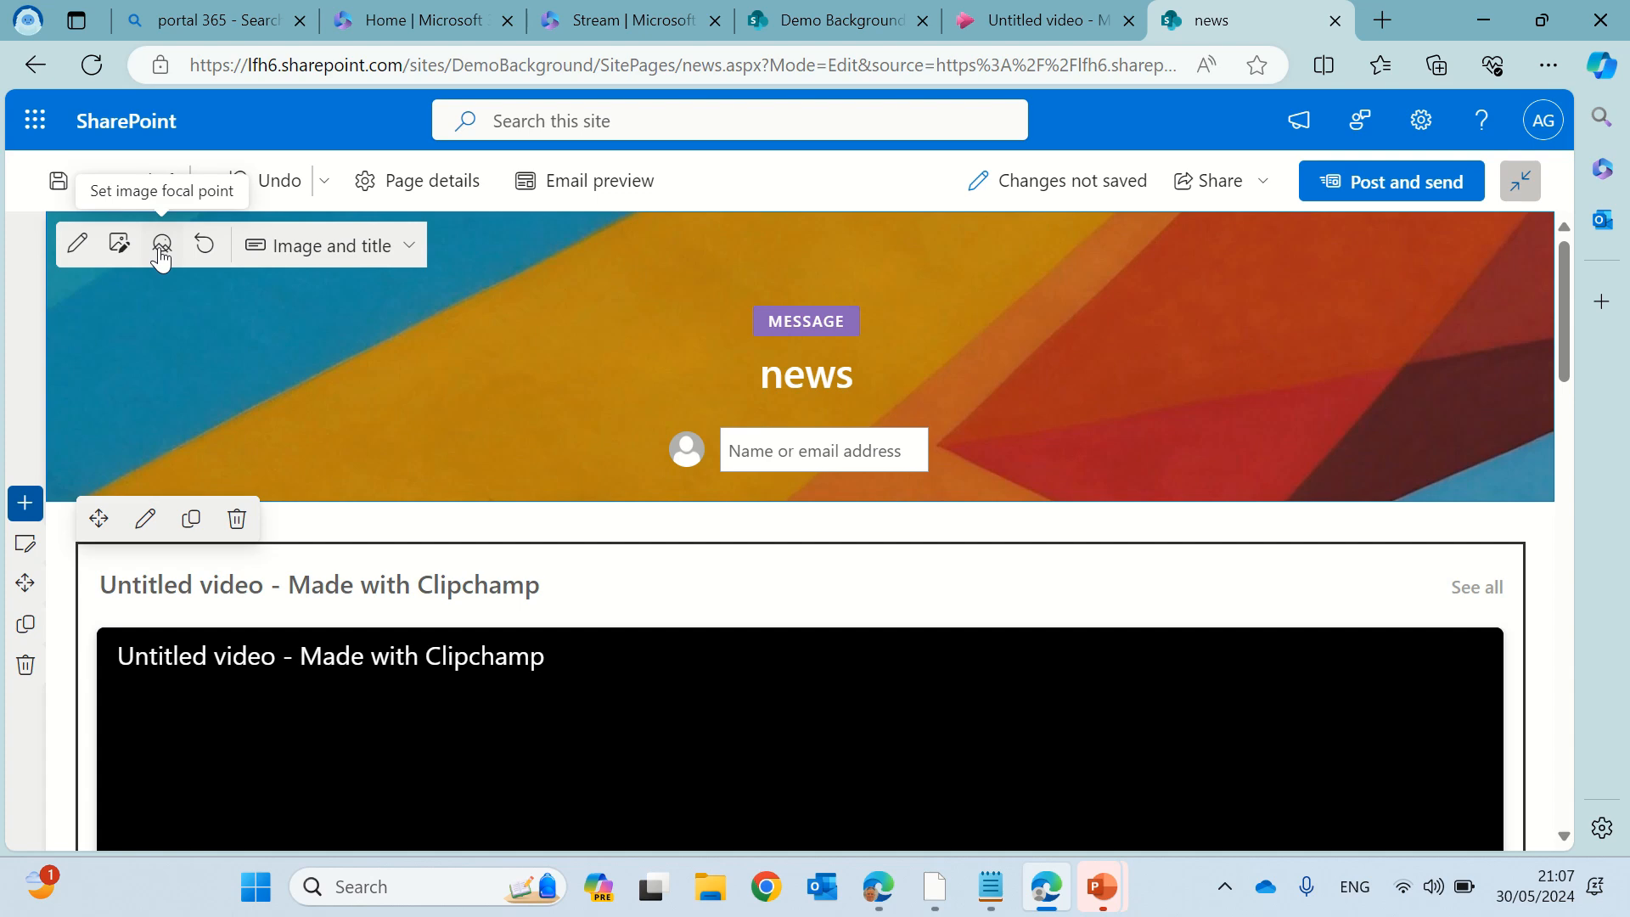
# Replace the banner image with the recent image homepage--network and shift its focal point toward the upper right
pyautogui.click(120, 246)
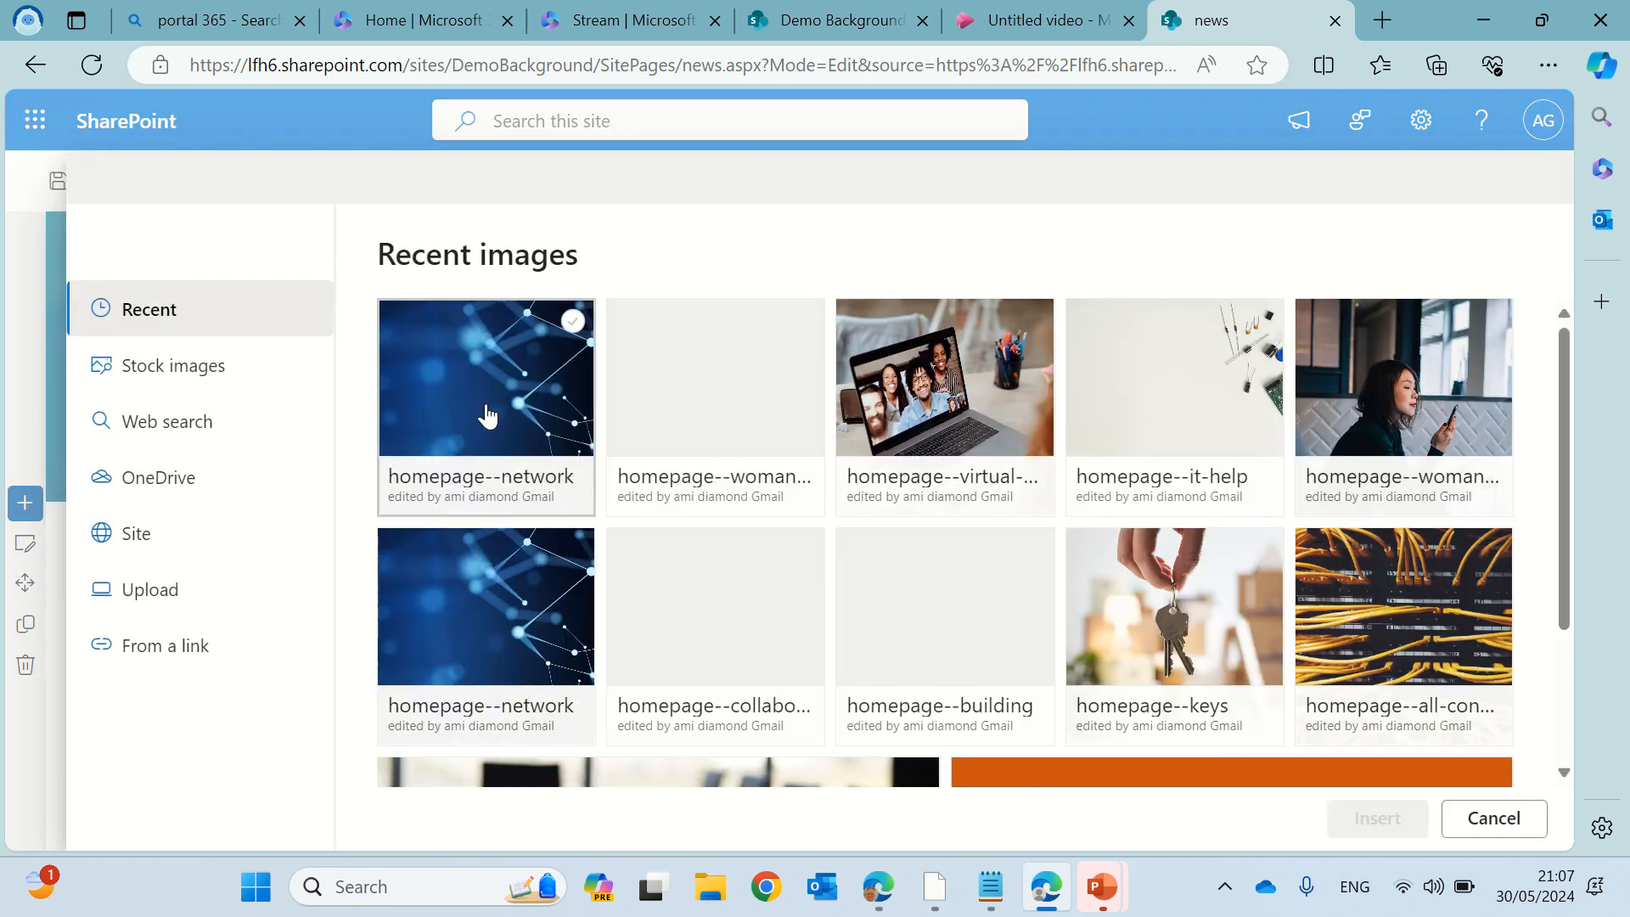
pyautogui.click(593, 433)
pyautogui.click(1393, 820)
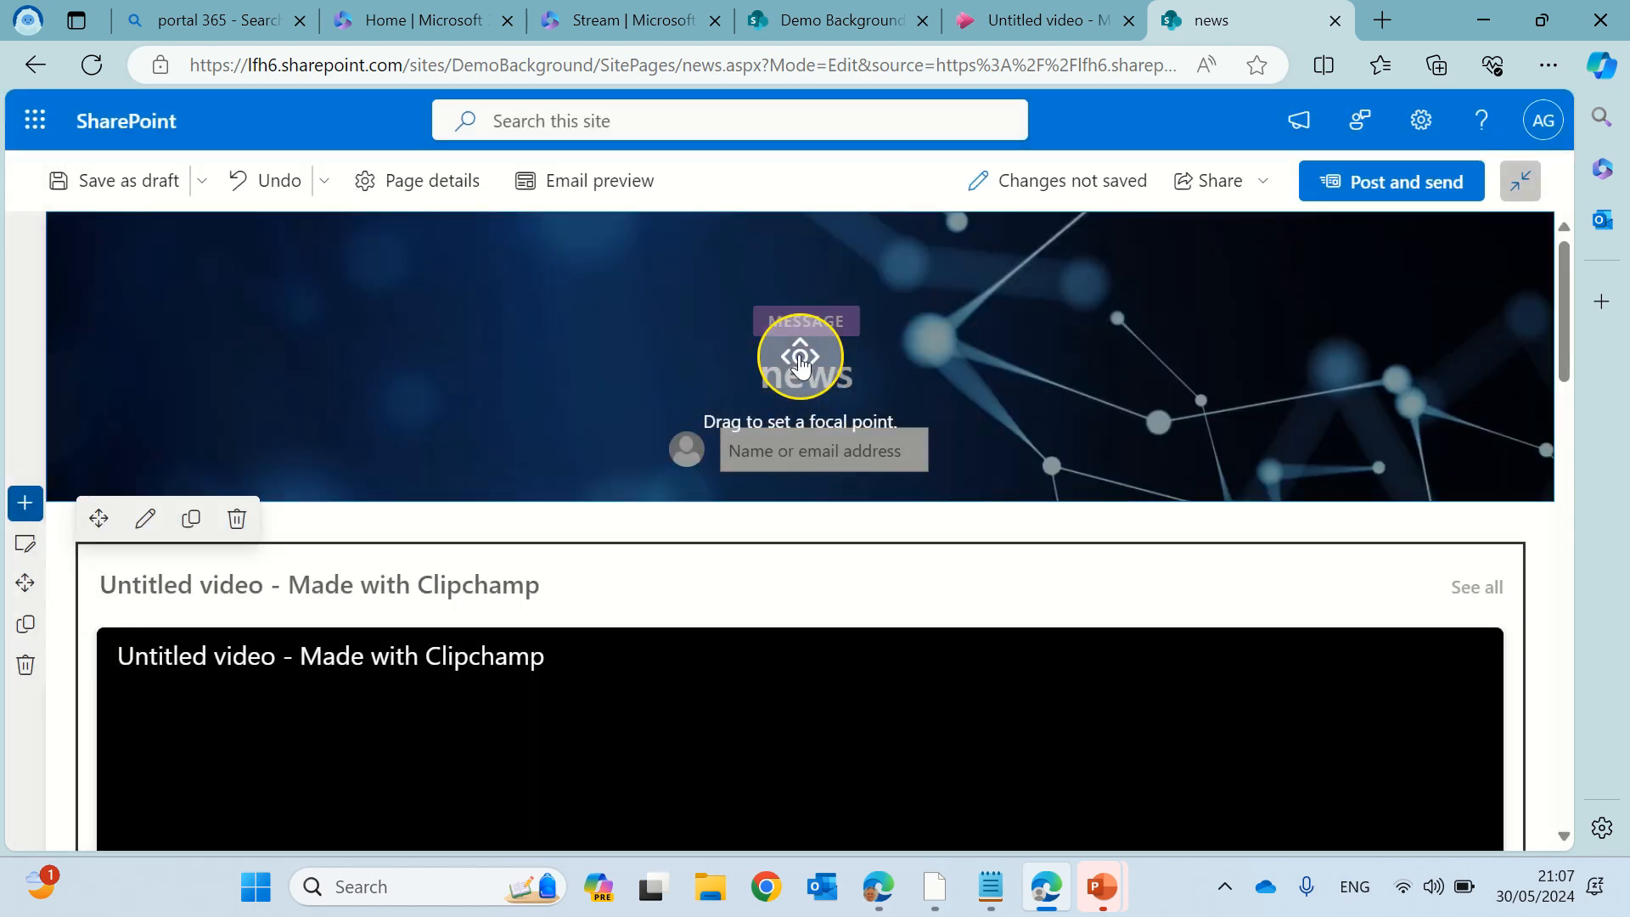
pyautogui.moveTo(802, 356); pyautogui.dragTo(1101, 300)
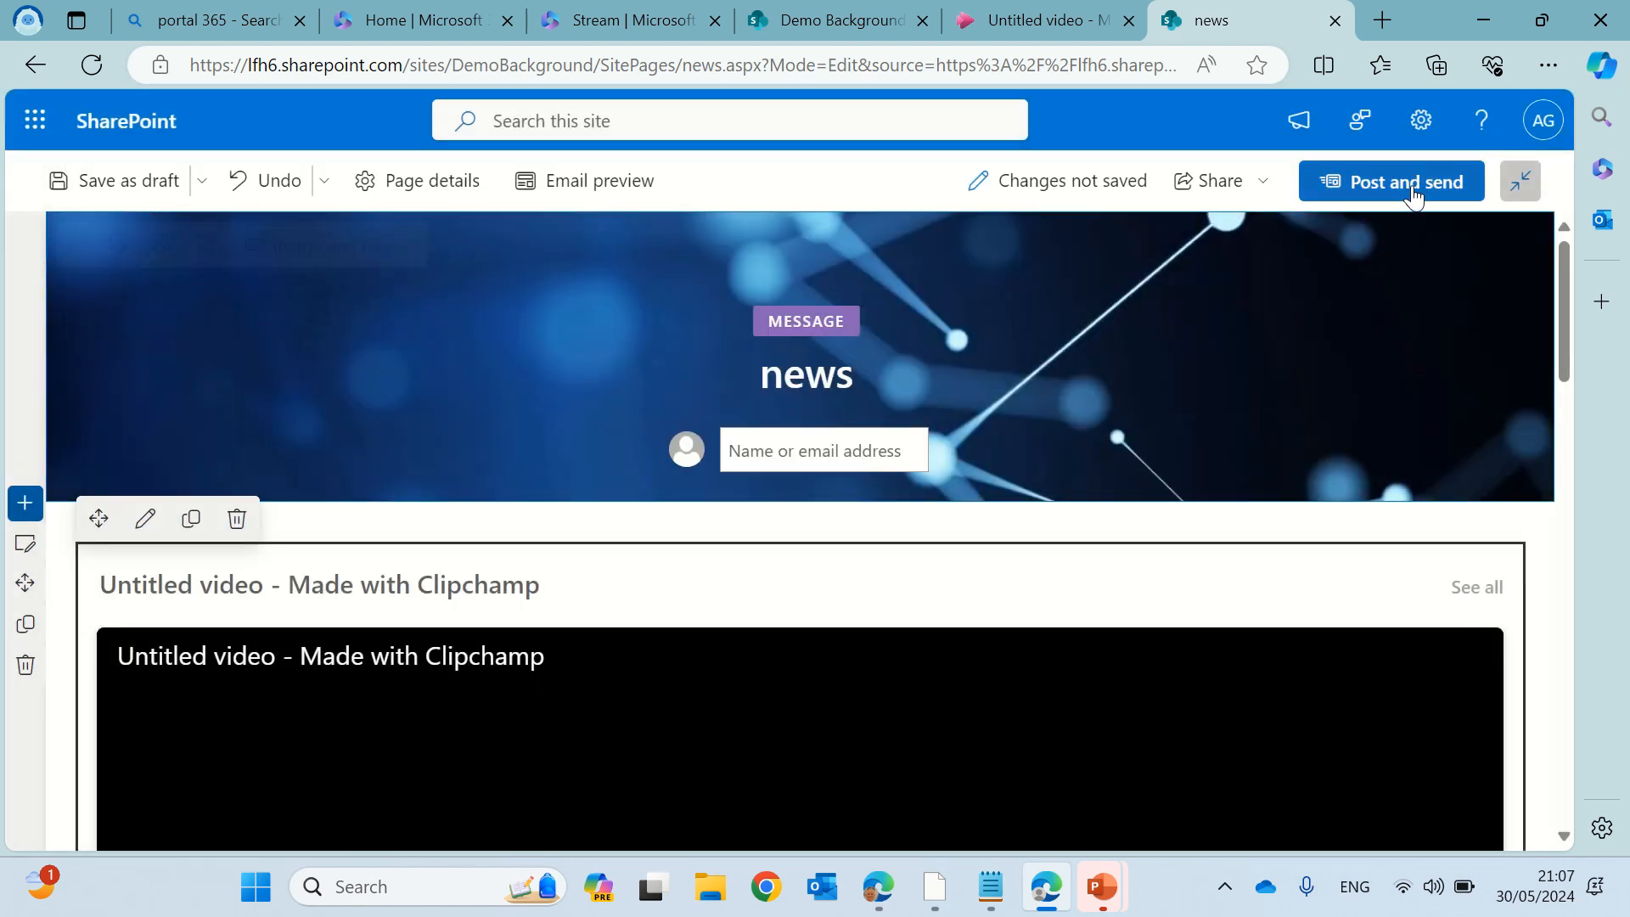
# Post the news and address its email to a colleague in the directory and the All Company group
pyautogui.click(1409, 184)
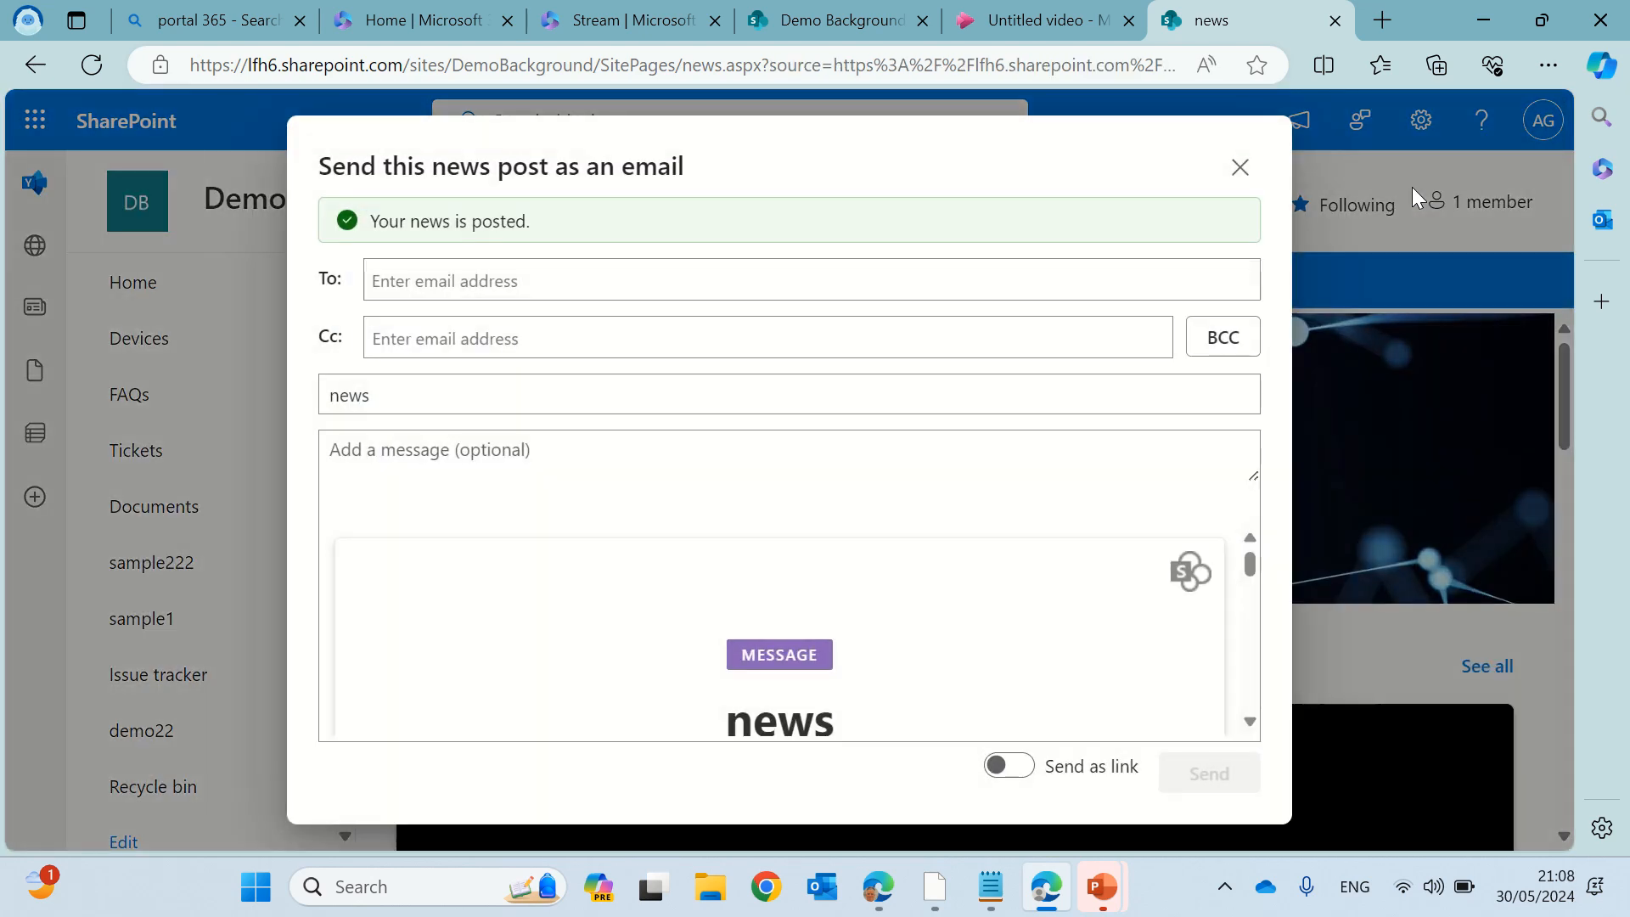
pyautogui.click(442, 266)
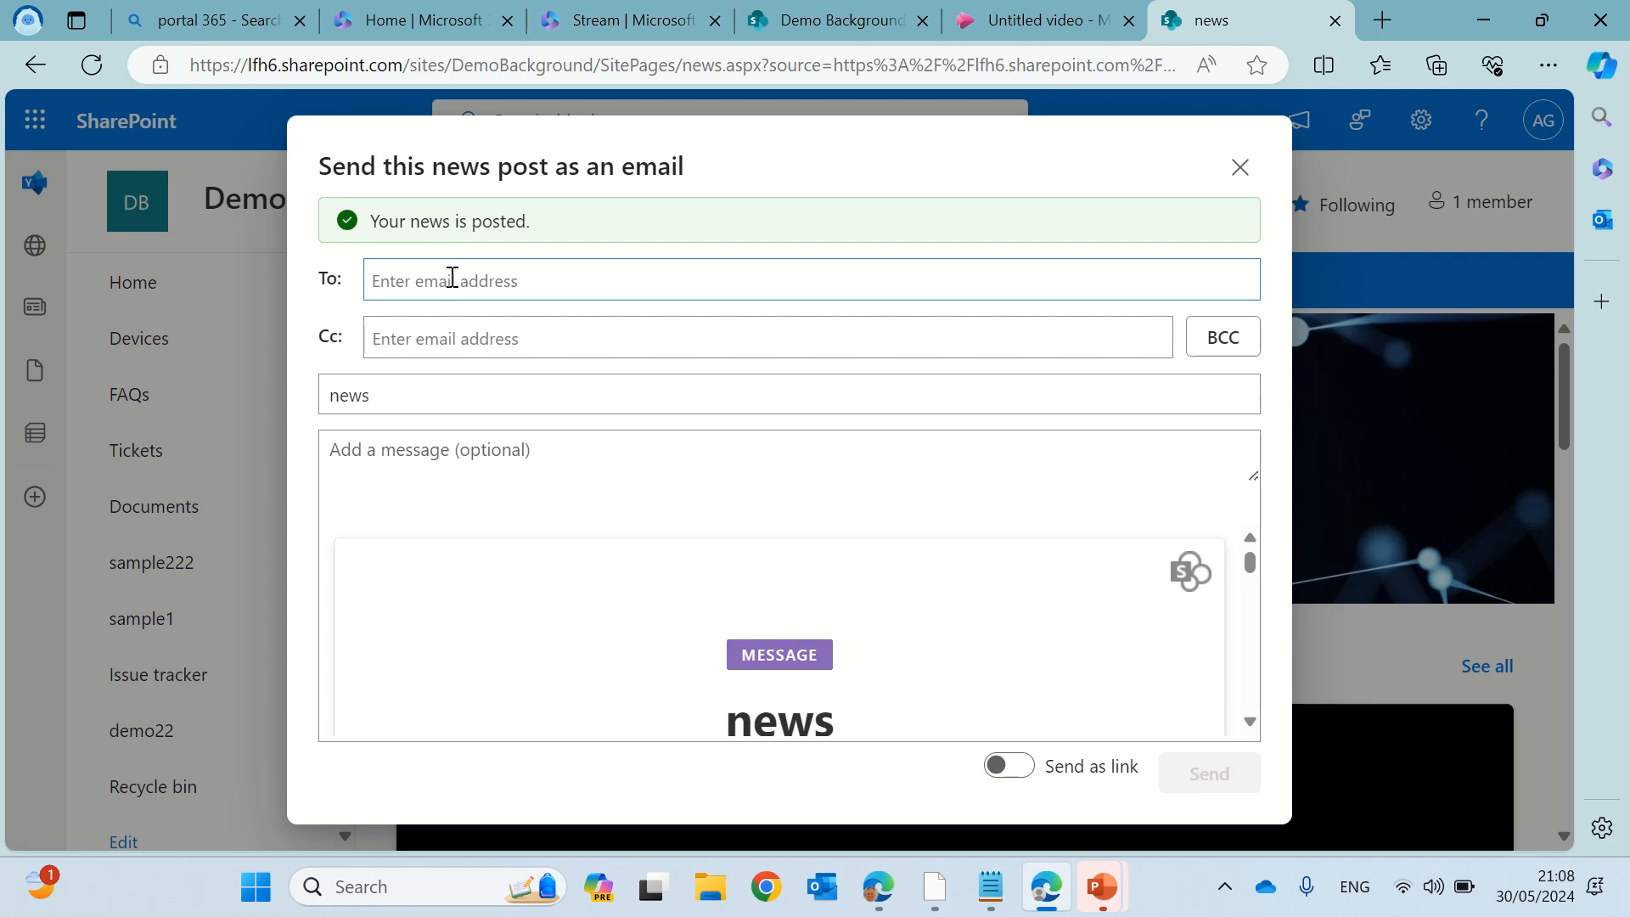
pyautogui.click(452, 278)
pyautogui.write('ex Wilber')
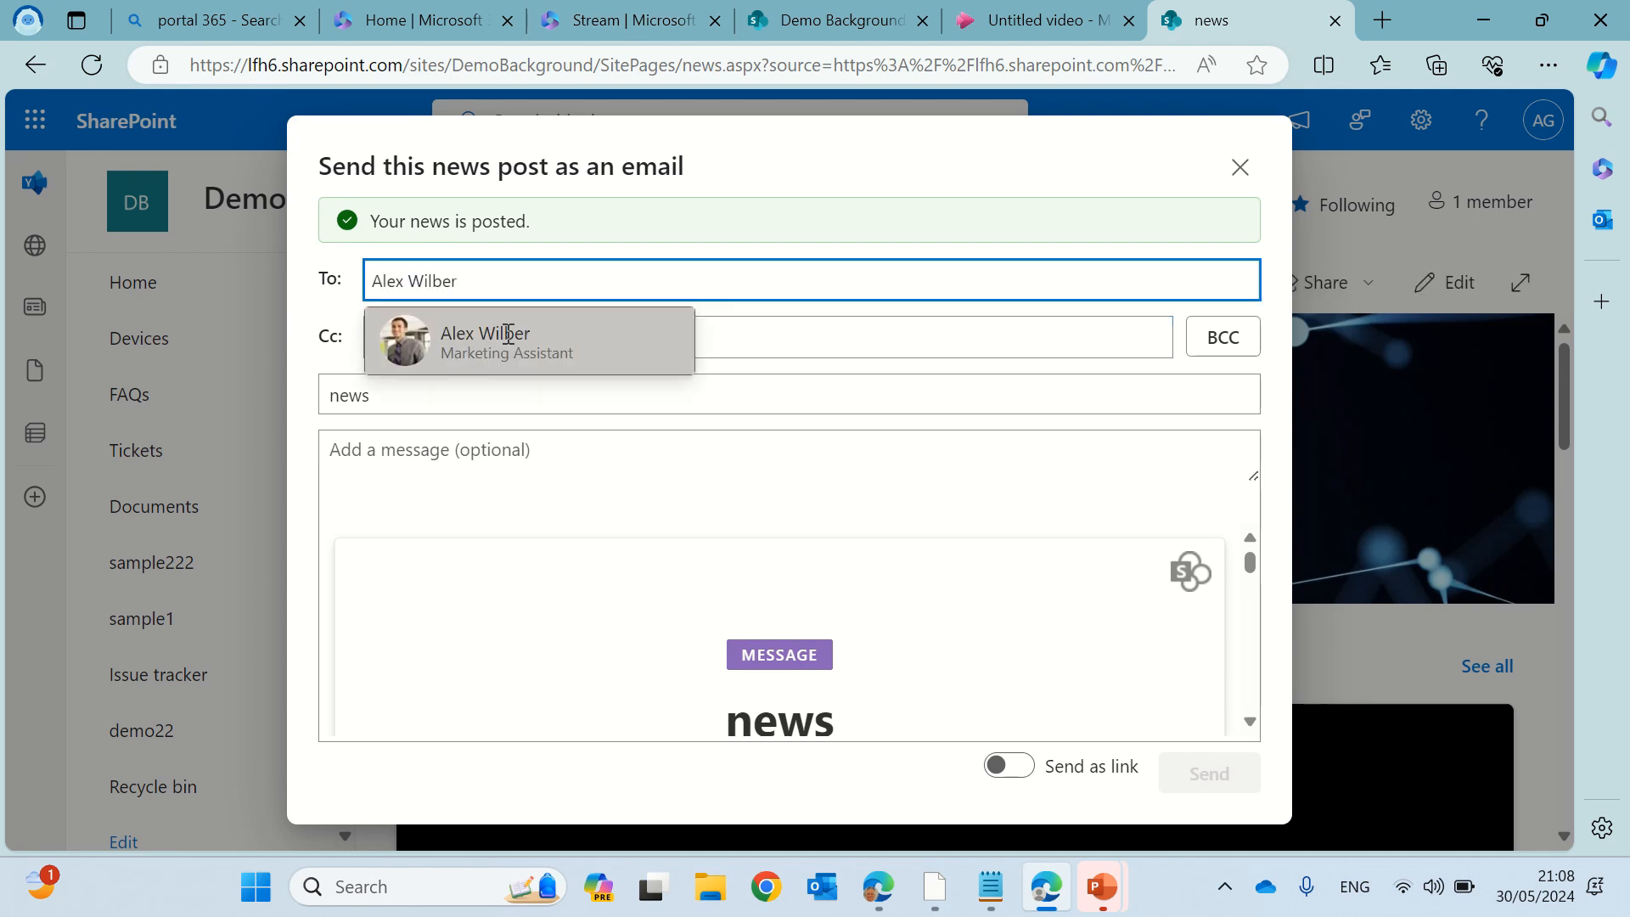
pyautogui.click(508, 332)
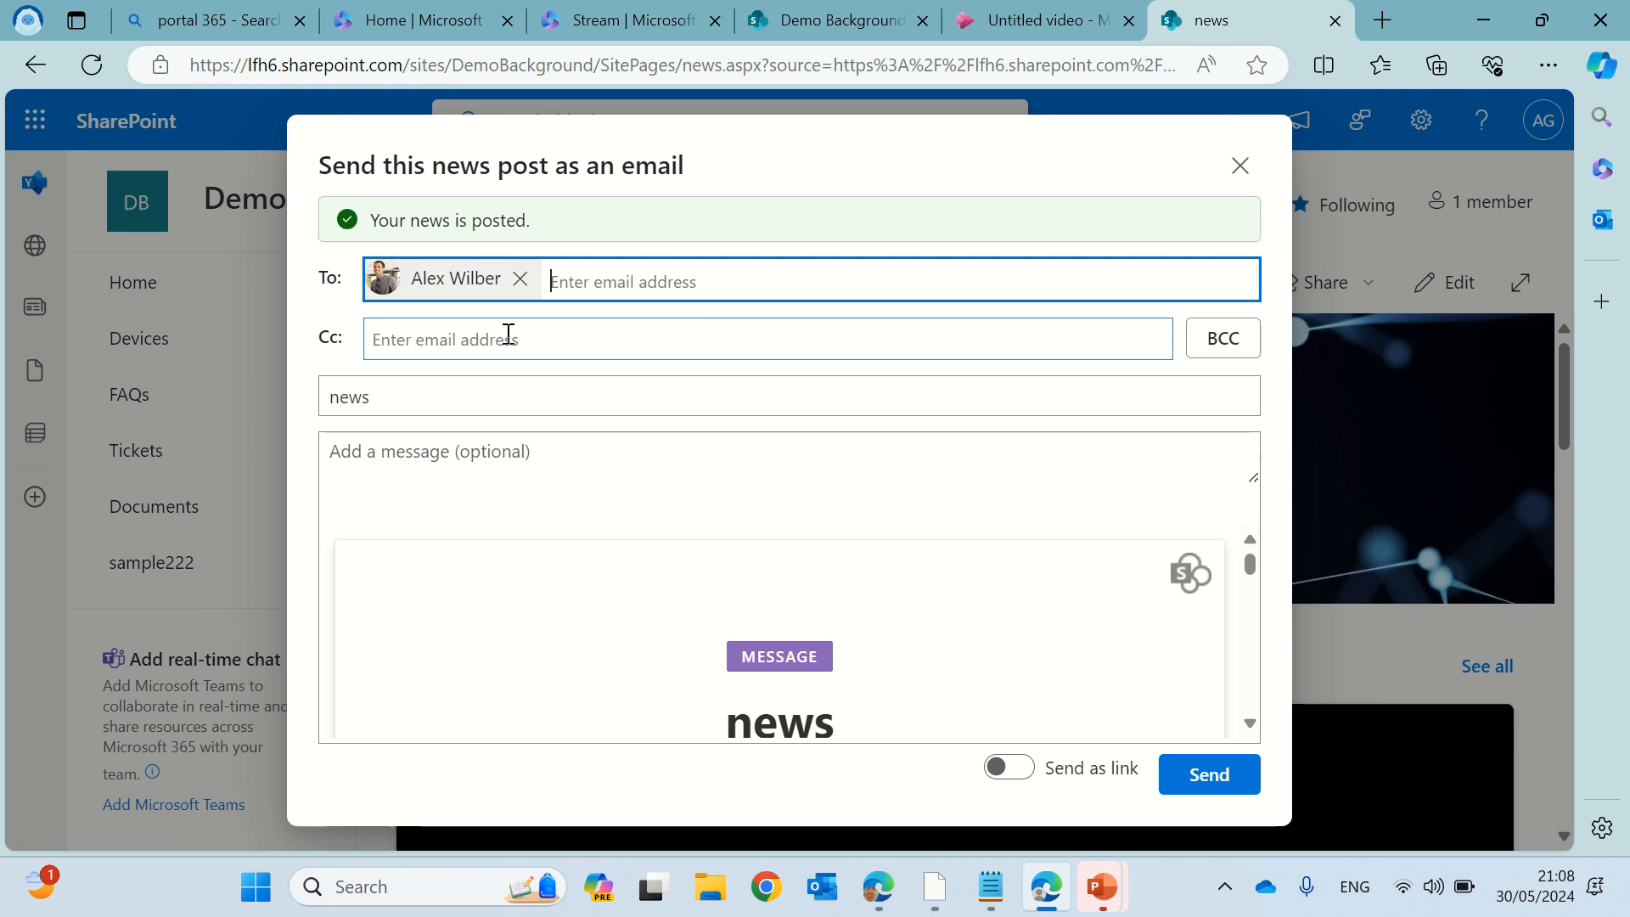
pyautogui.write('all')
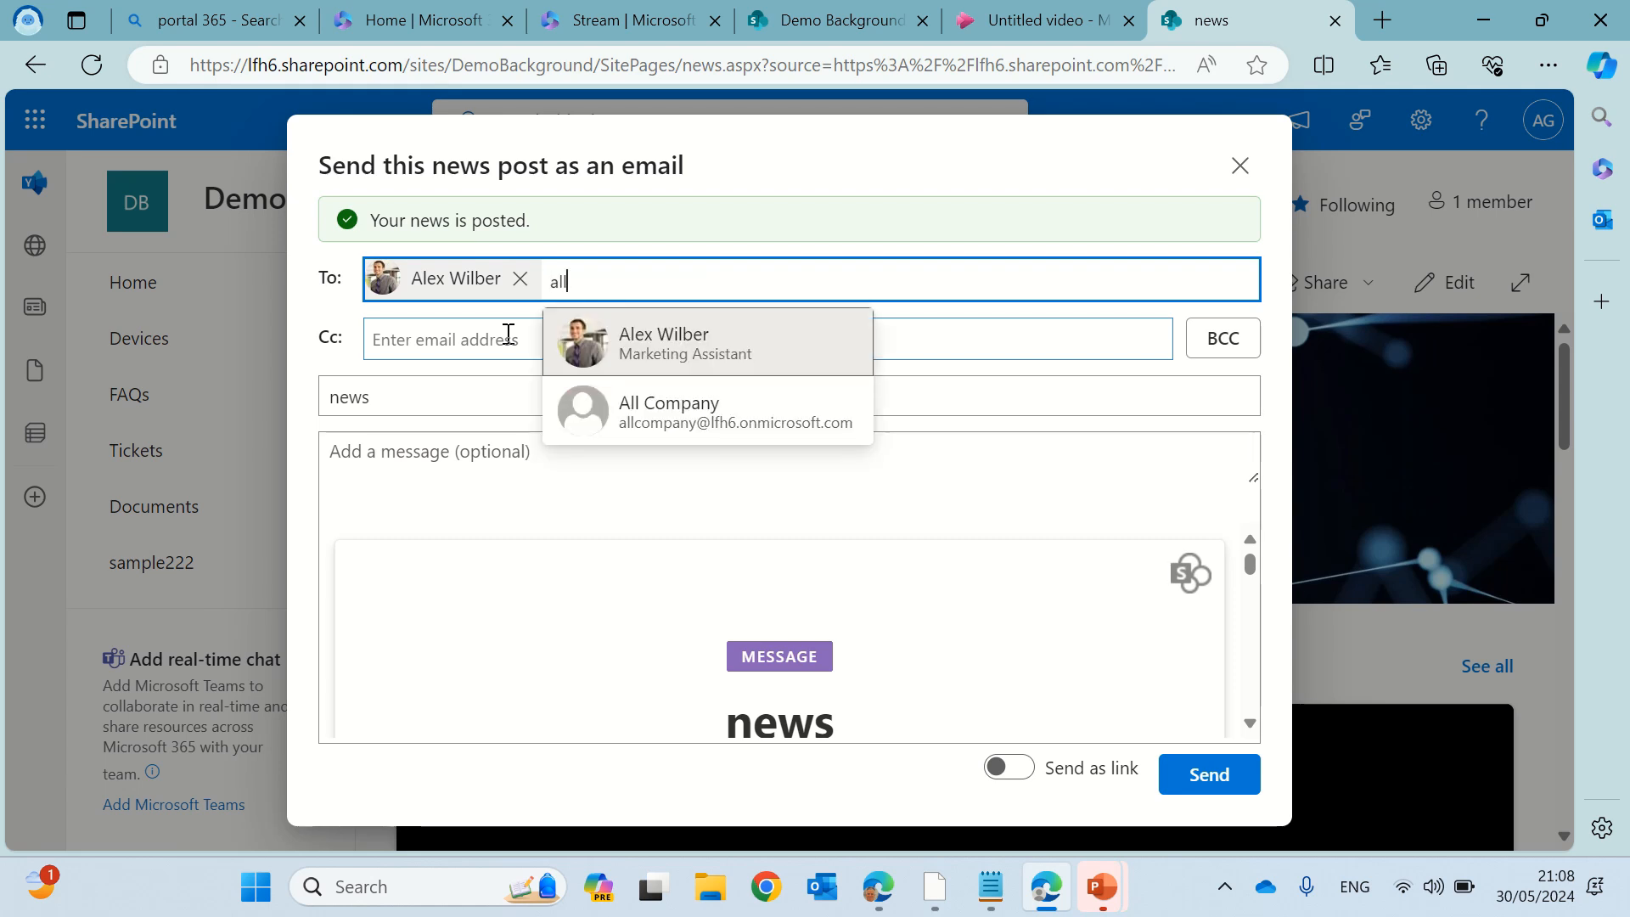
pyautogui.click(772, 418)
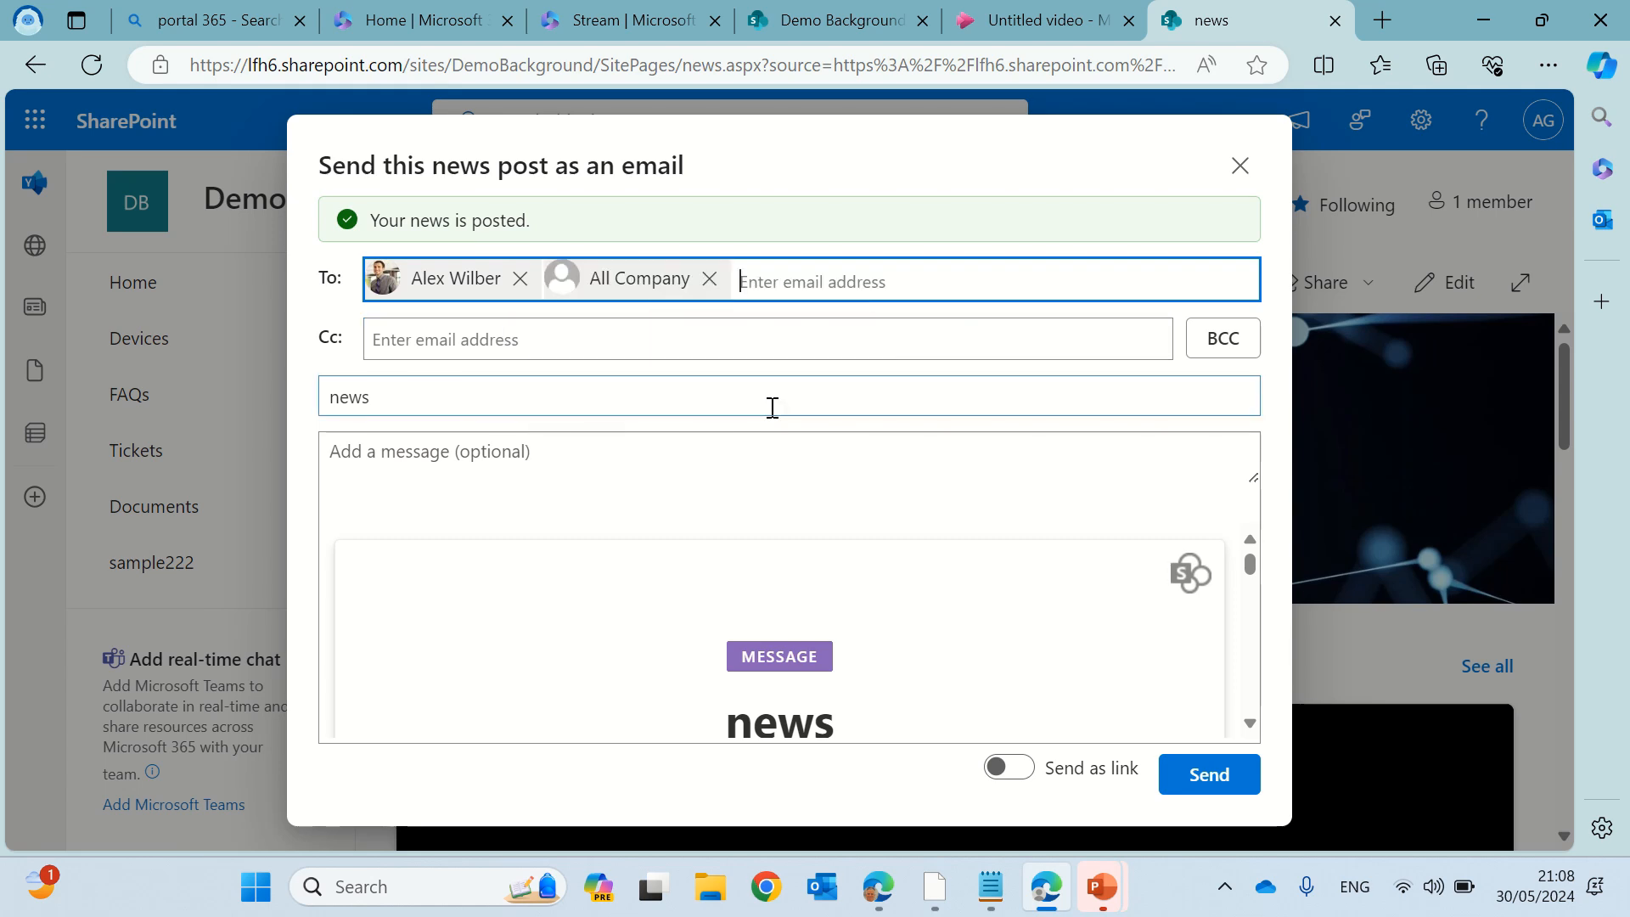
# Look through the email preview, send the news post with Send as link off, and close the confirmation
pyautogui.click(691, 498)
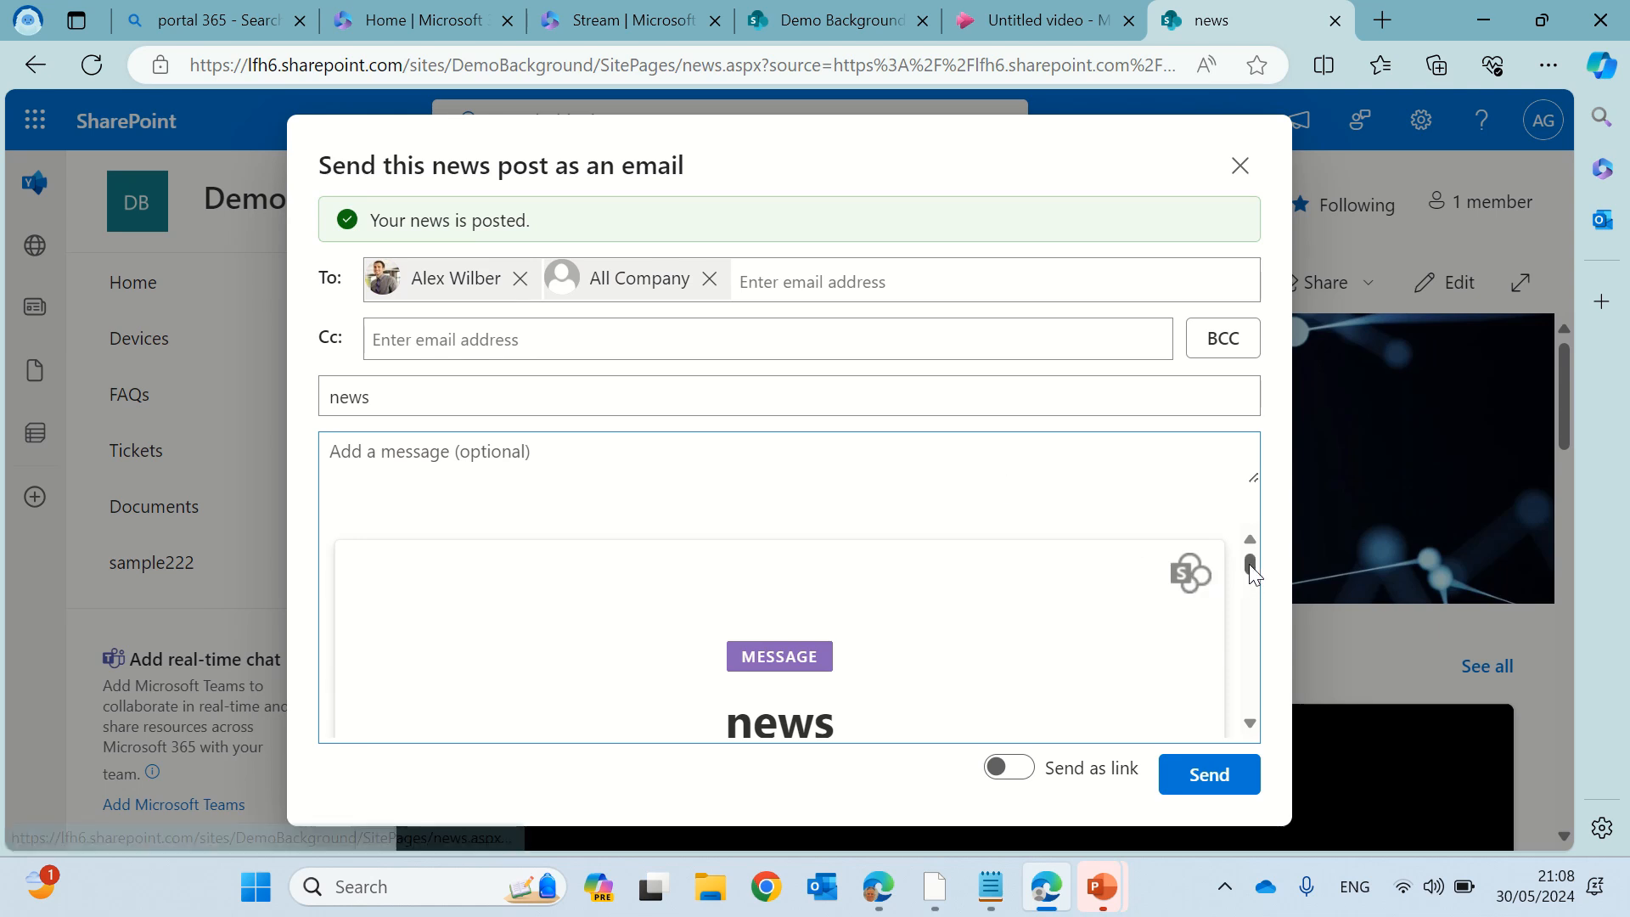
pyautogui.moveTo(1250, 564); pyautogui.dragTo(1235, 520)
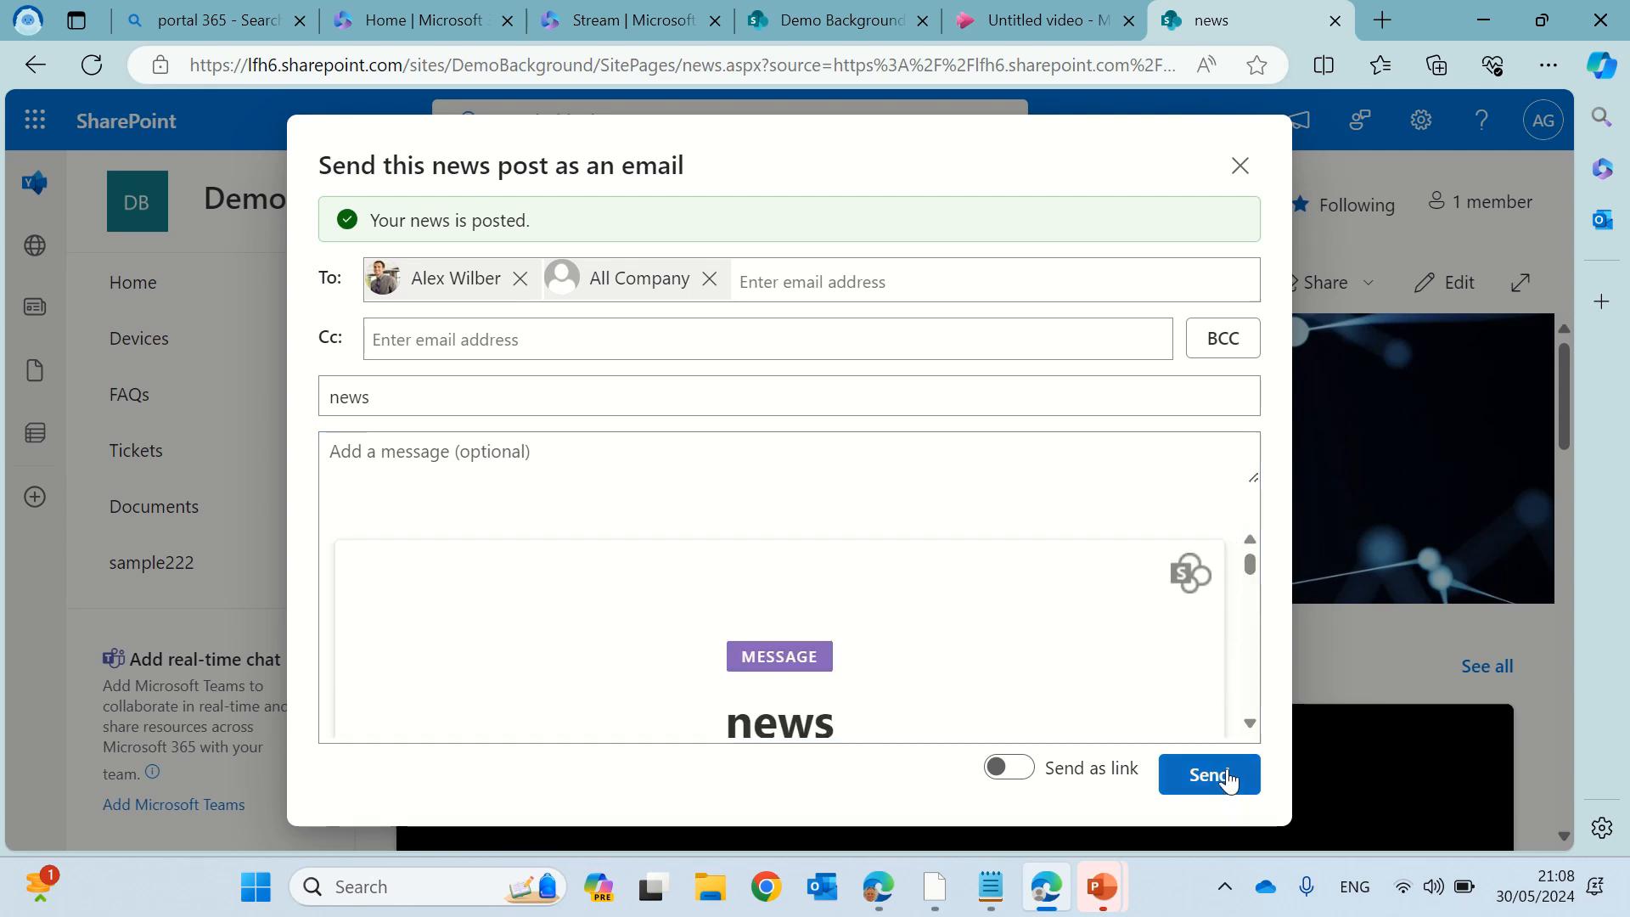
pyautogui.click(1021, 774)
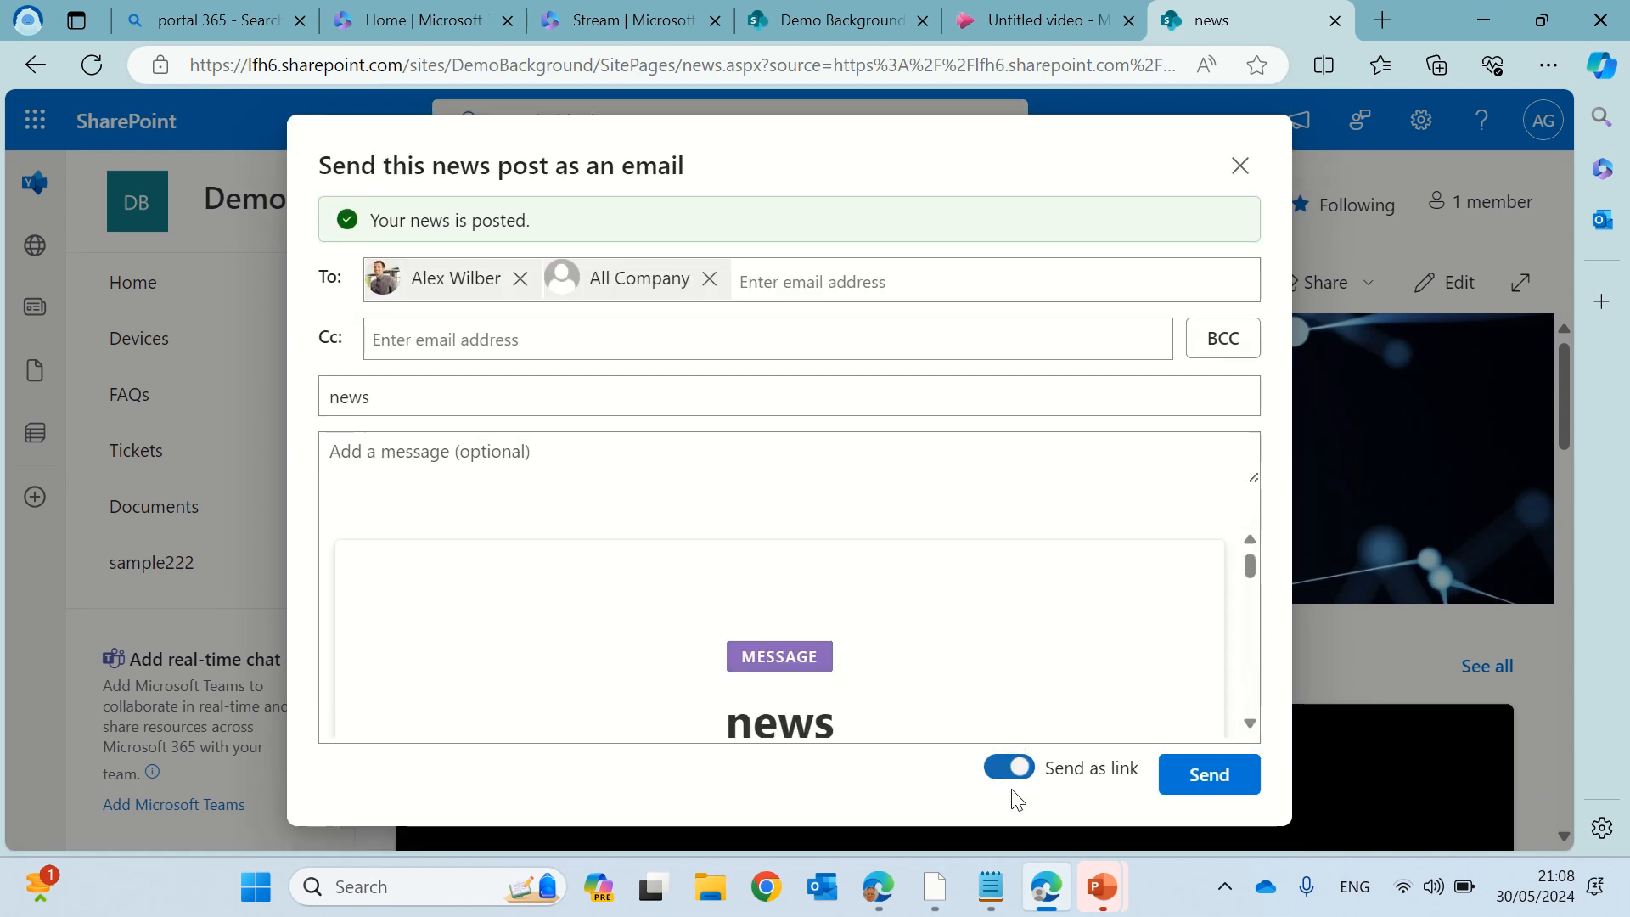
pyautogui.click(1012, 774)
pyautogui.moveTo(1252, 569); pyautogui.dragTo(1250, 646)
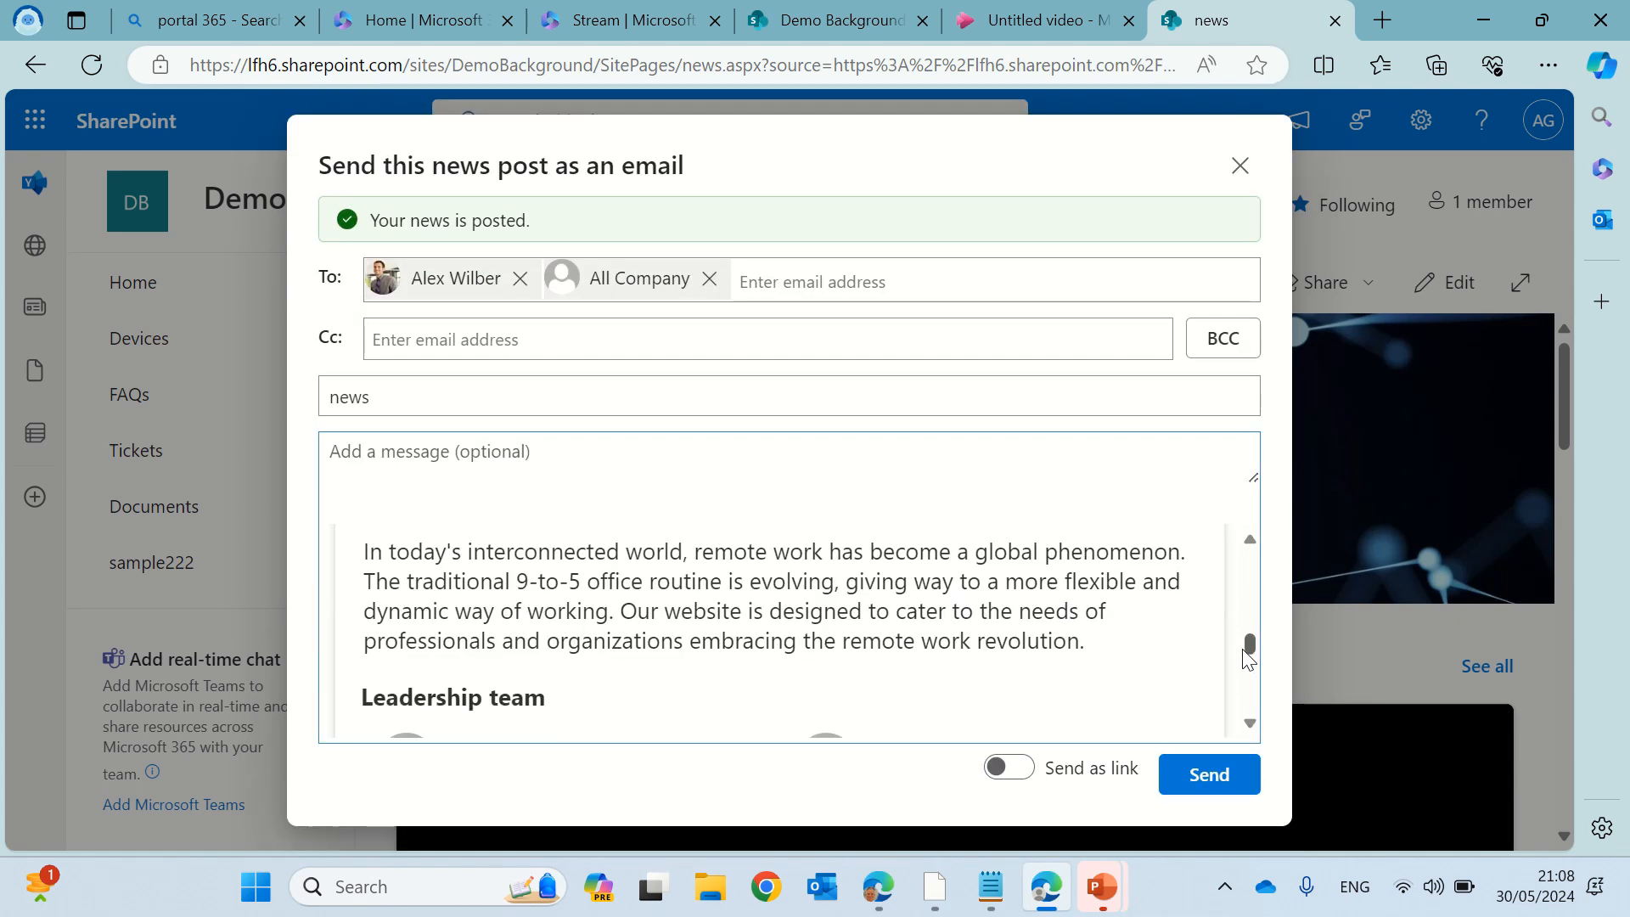
pyautogui.click(1219, 790)
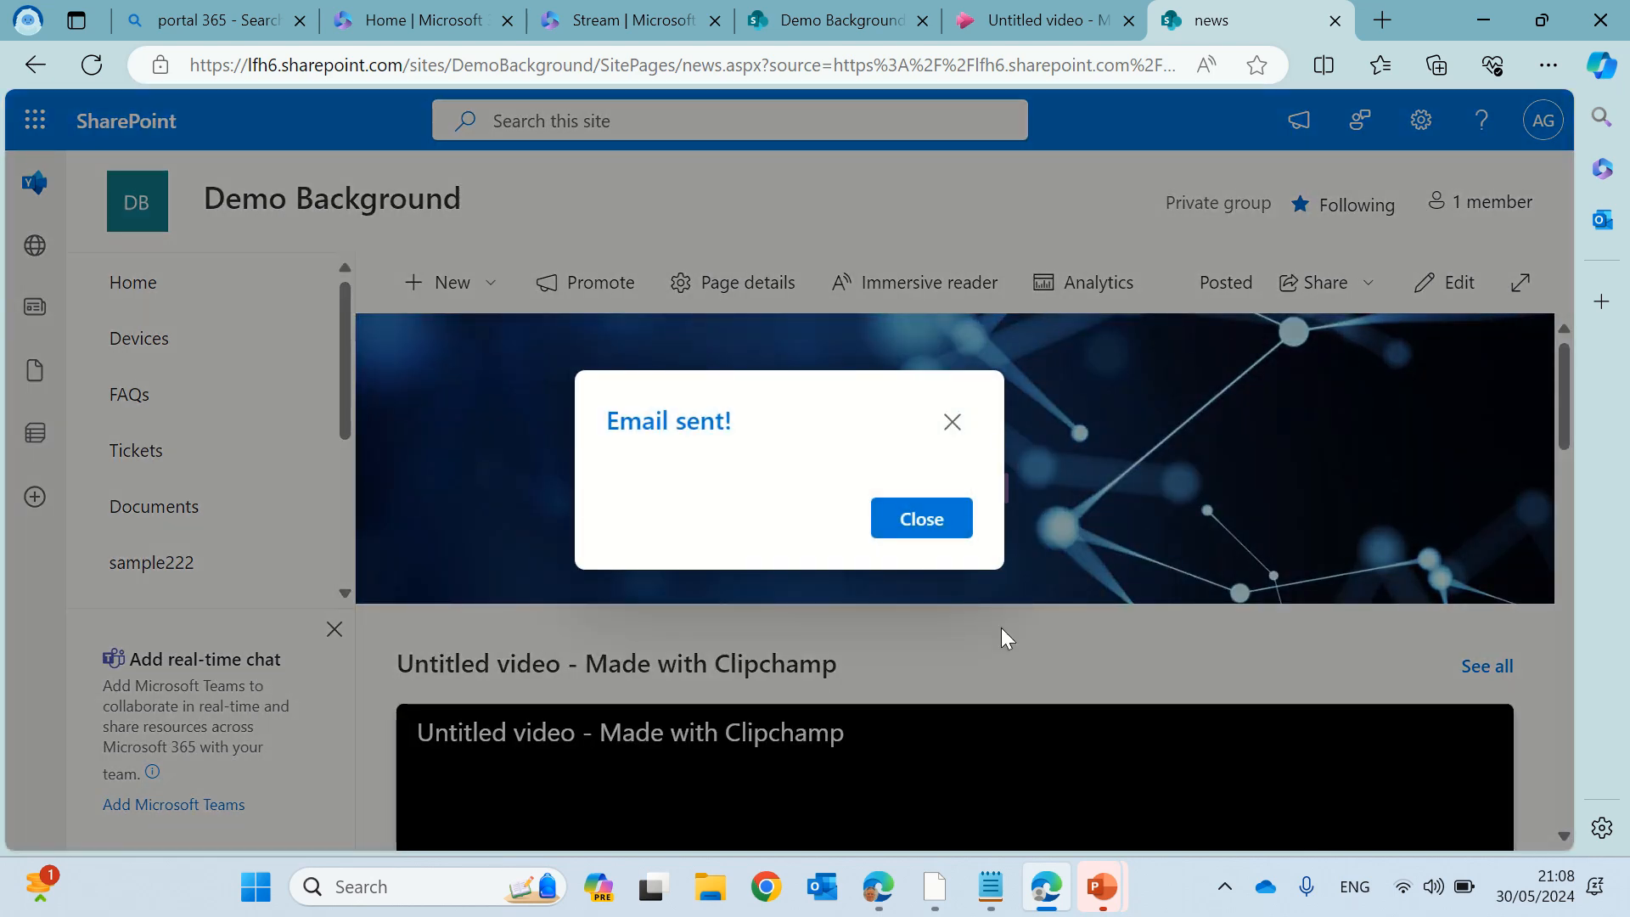
pyautogui.click(926, 528)
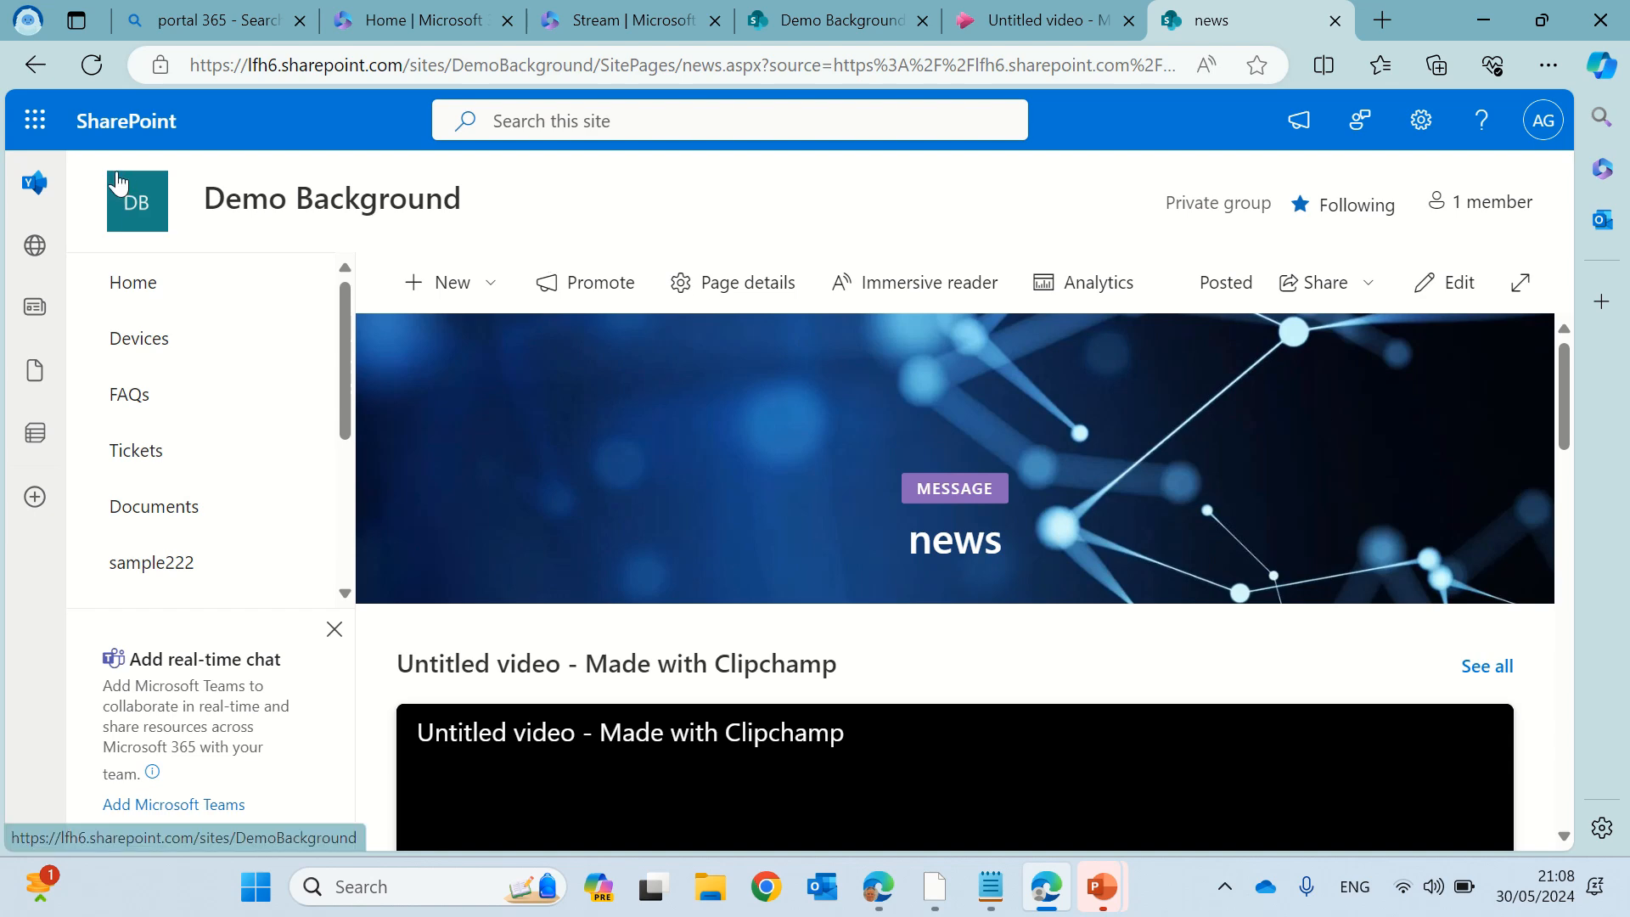
# Switch to Outlook to check the newest inbox message, and return to the news page by closing the mailbox
pyautogui.click(35, 119)
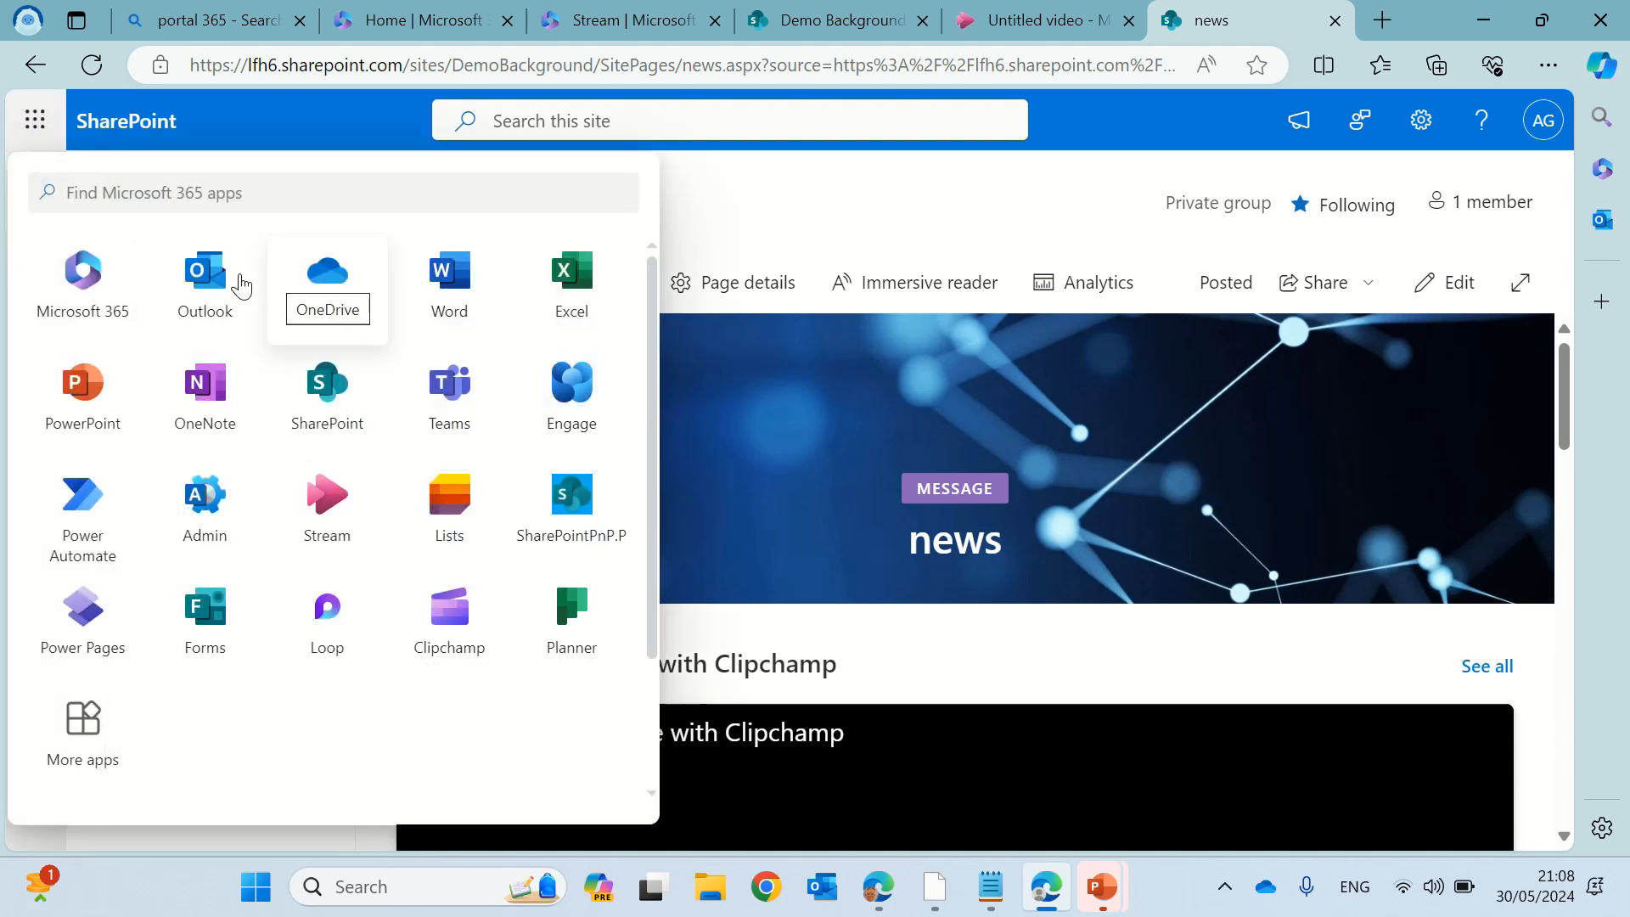
pyautogui.click(205, 284)
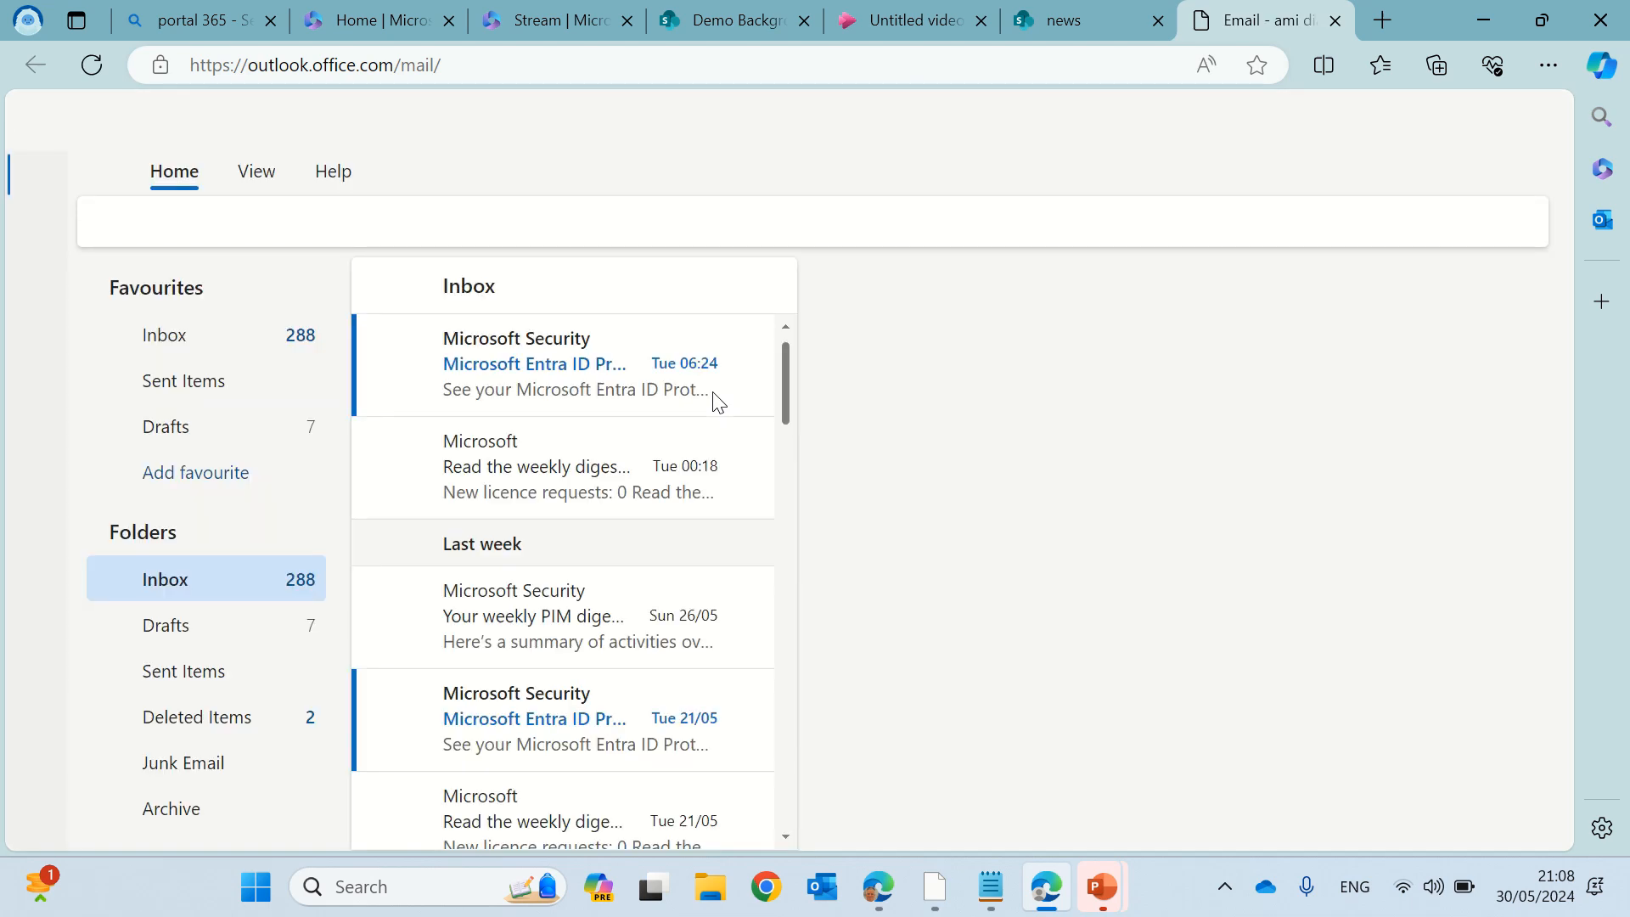
pyautogui.click(535, 371)
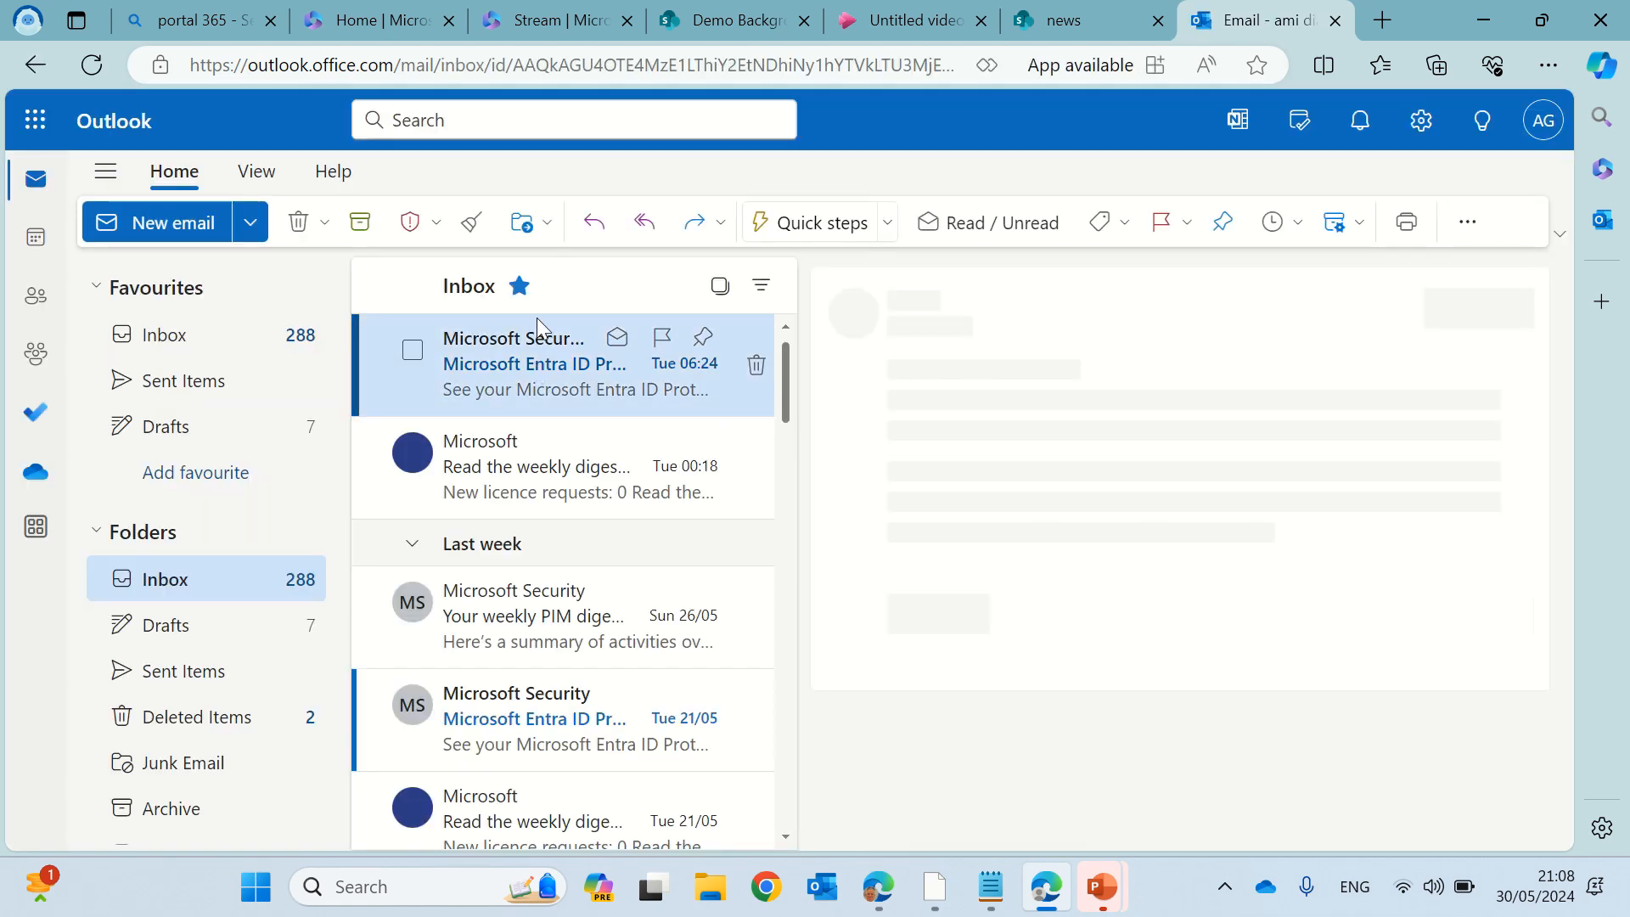
pyautogui.click(1337, 26)
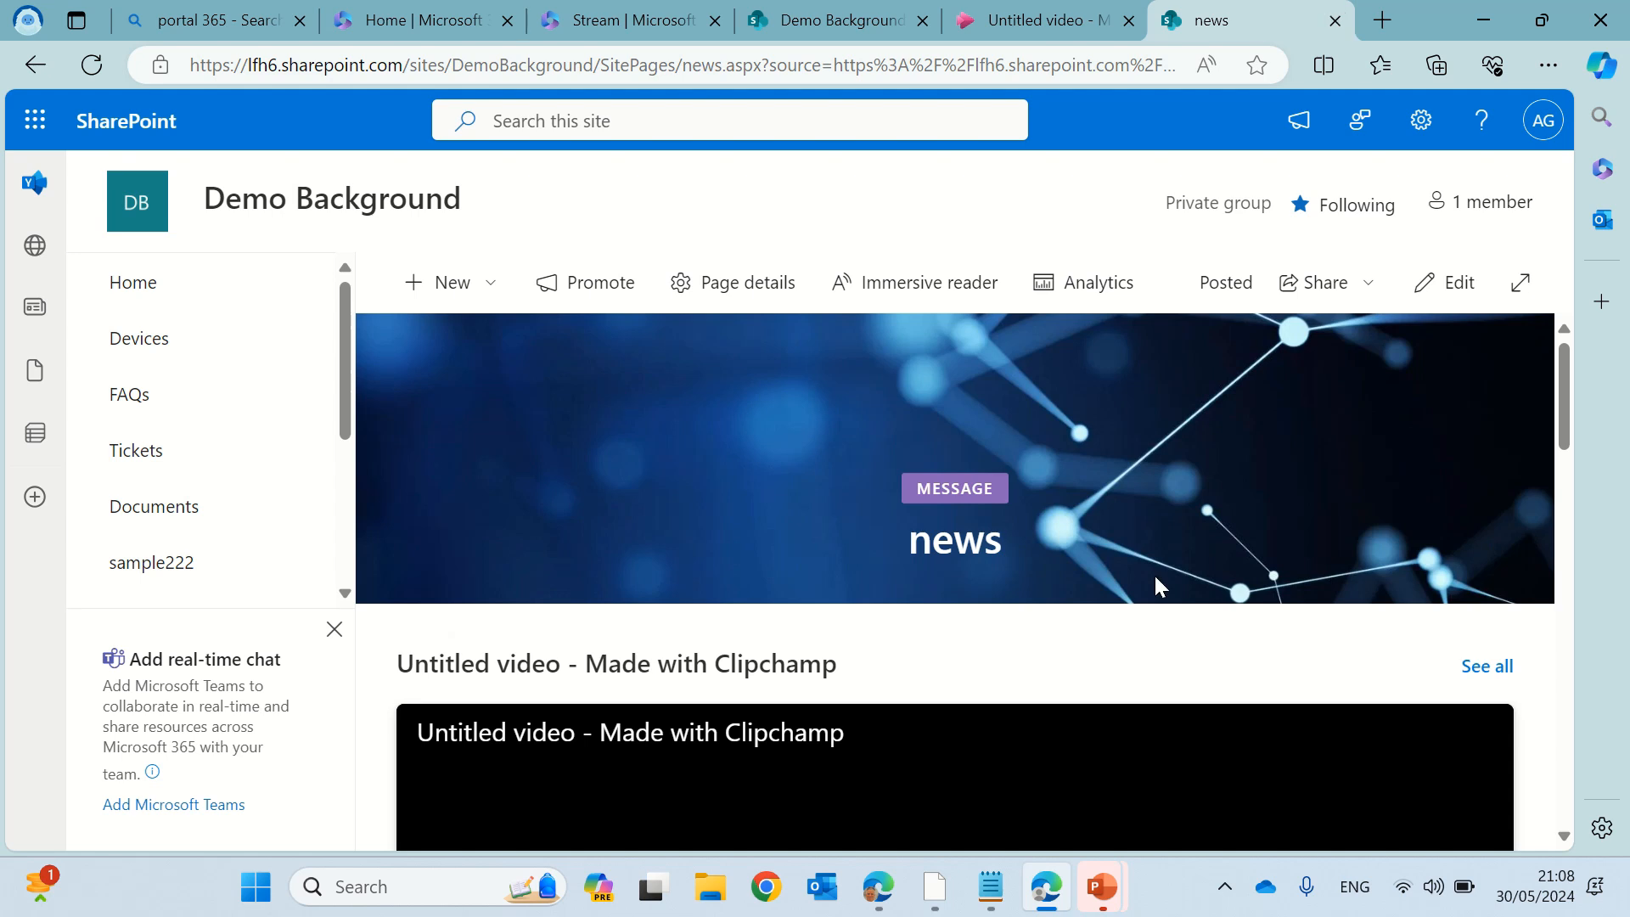
# Examine the sharing options of the video in Stream and return to the Demo Background site's home page
pyautogui.click(1041, 40)
pyautogui.click(1521, 189)
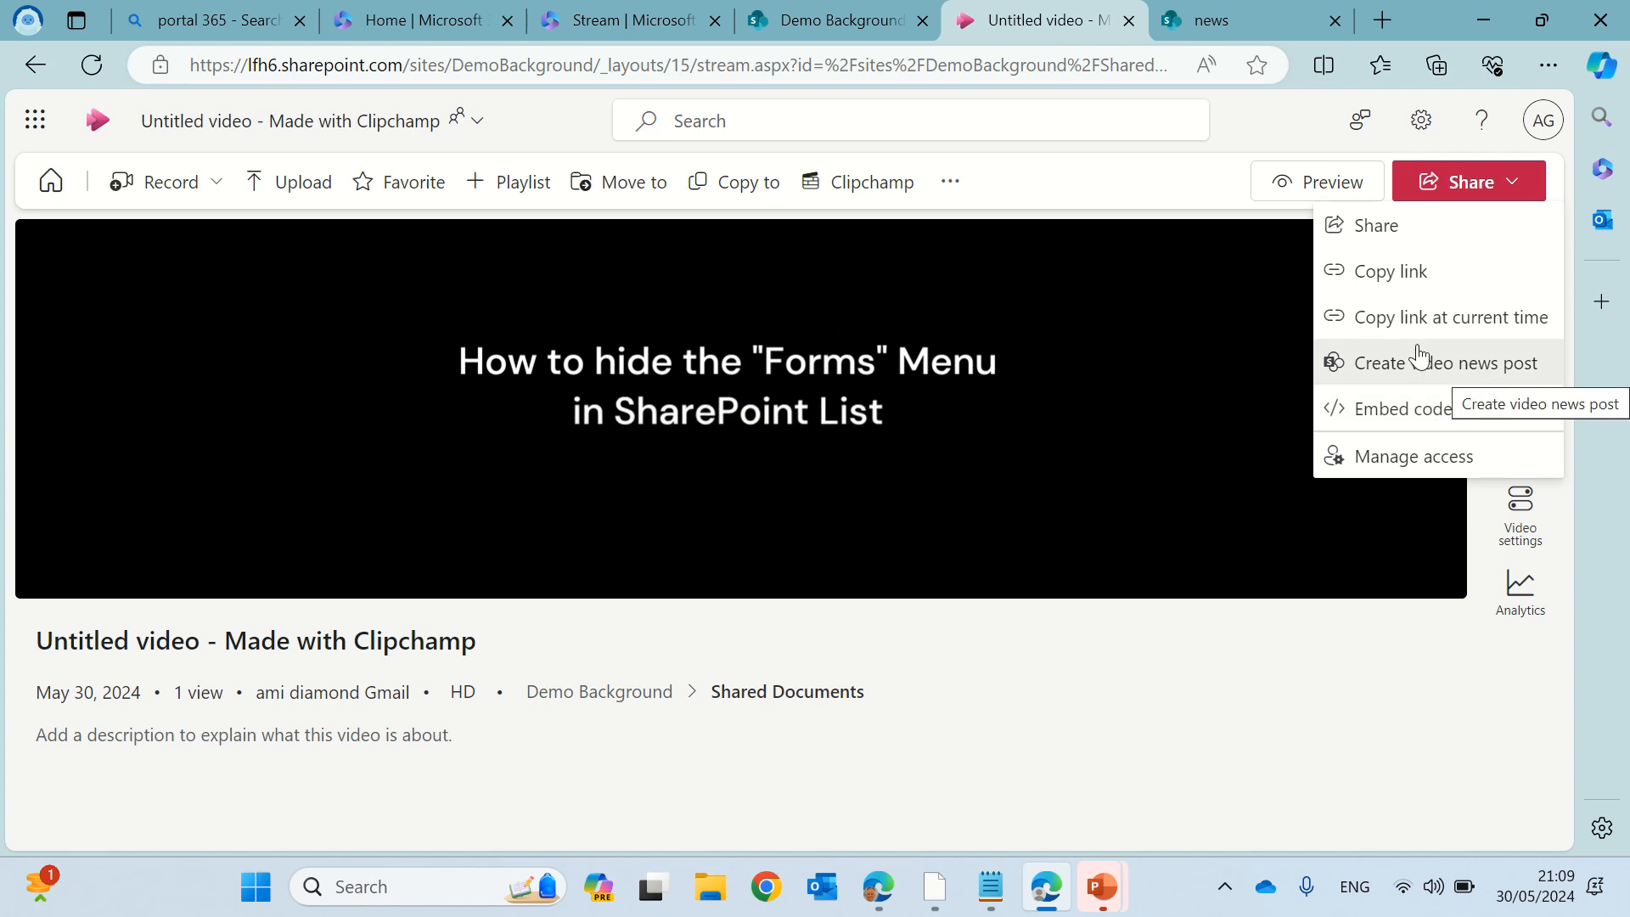
pyautogui.click(880, 33)
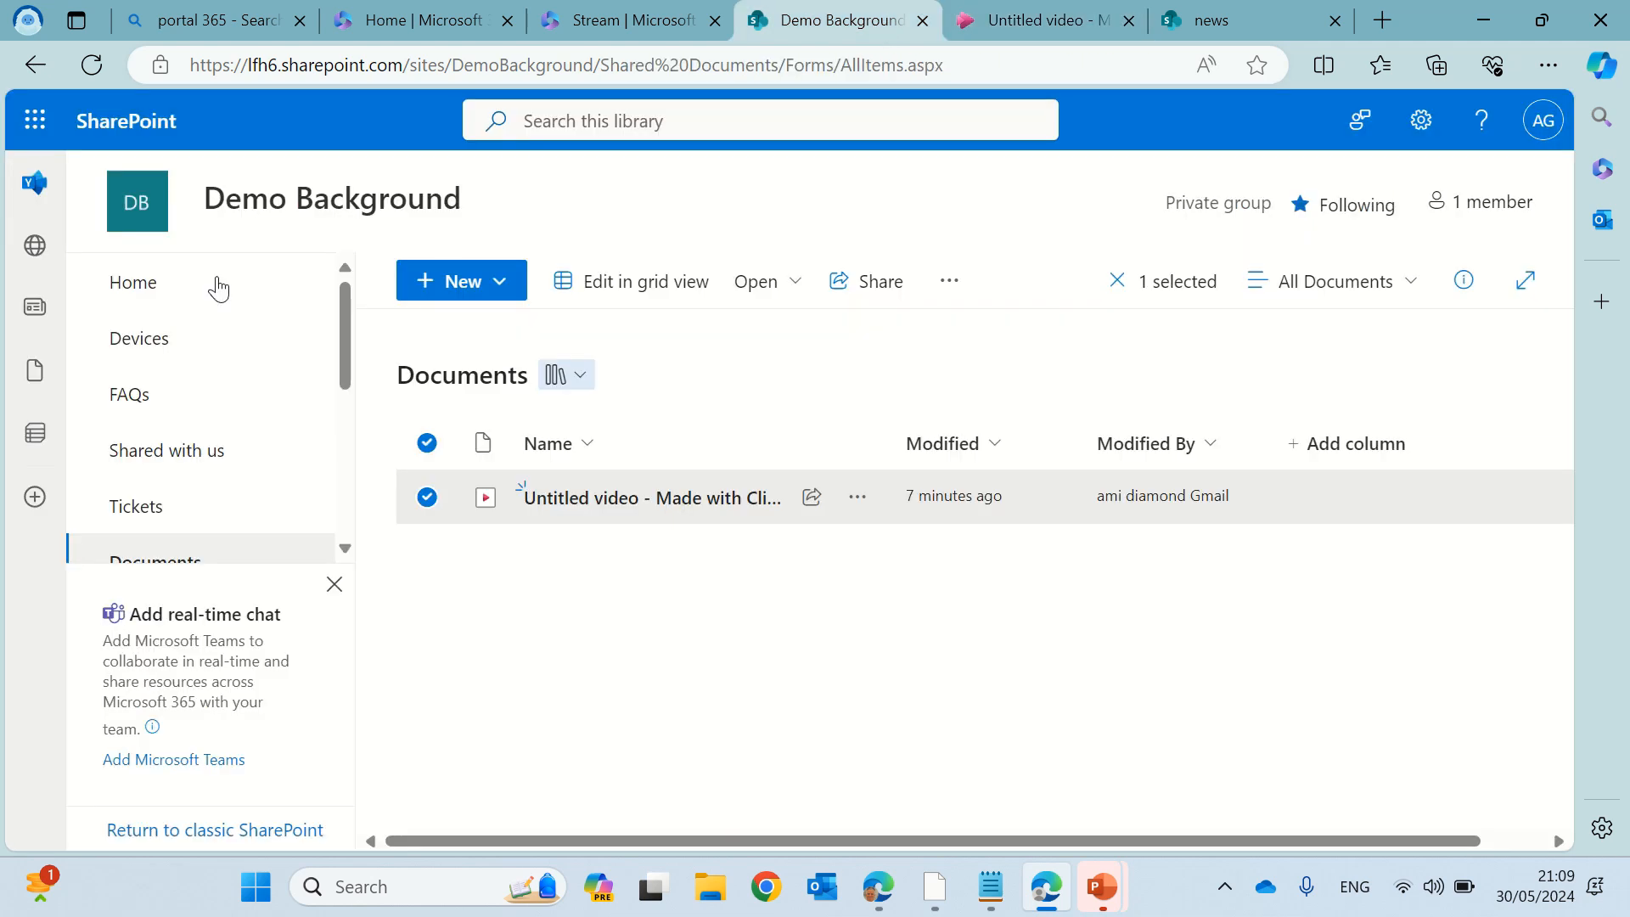
pyautogui.click(146, 287)
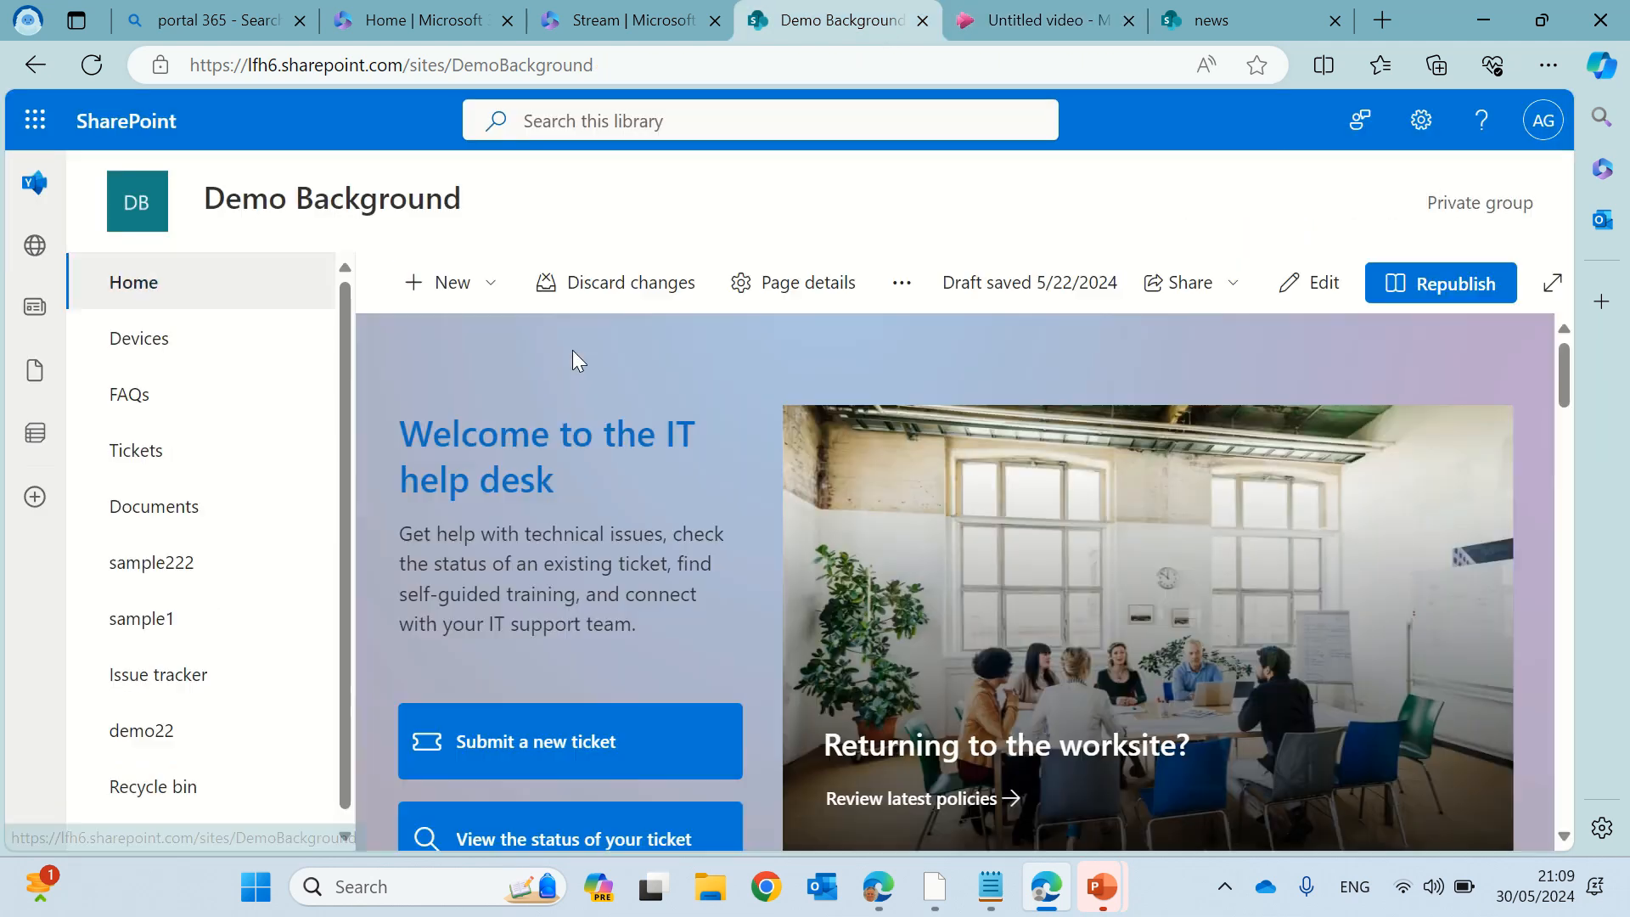